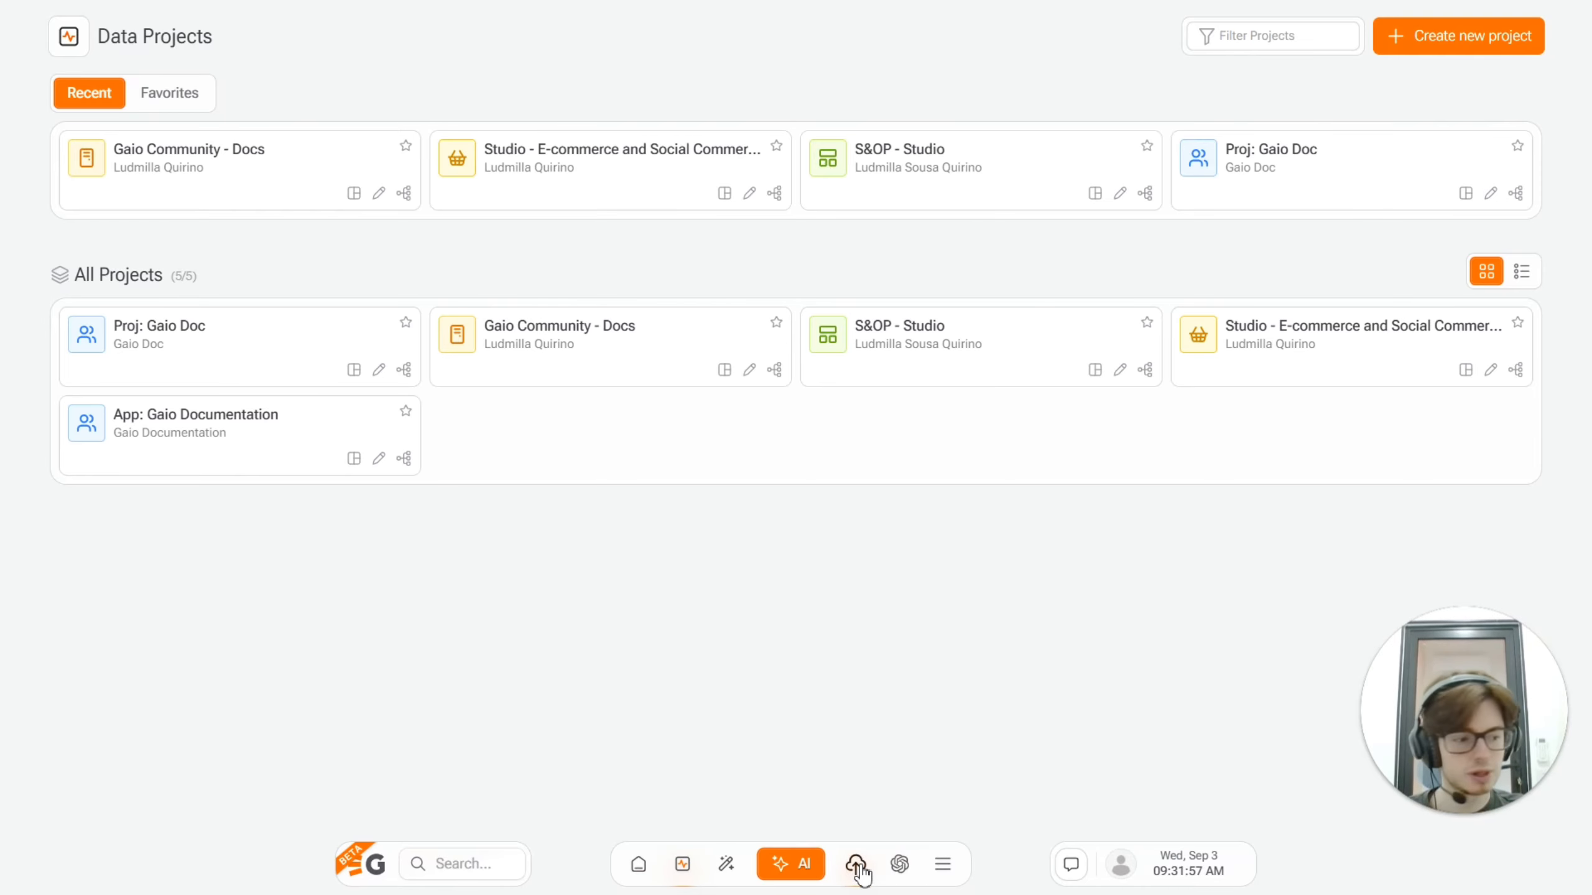
Step: Load the ecommerce_social_products CSV file from the csvupload folder into Quick Upload
{"action": "left_click", "coordinate": [857, 866]}
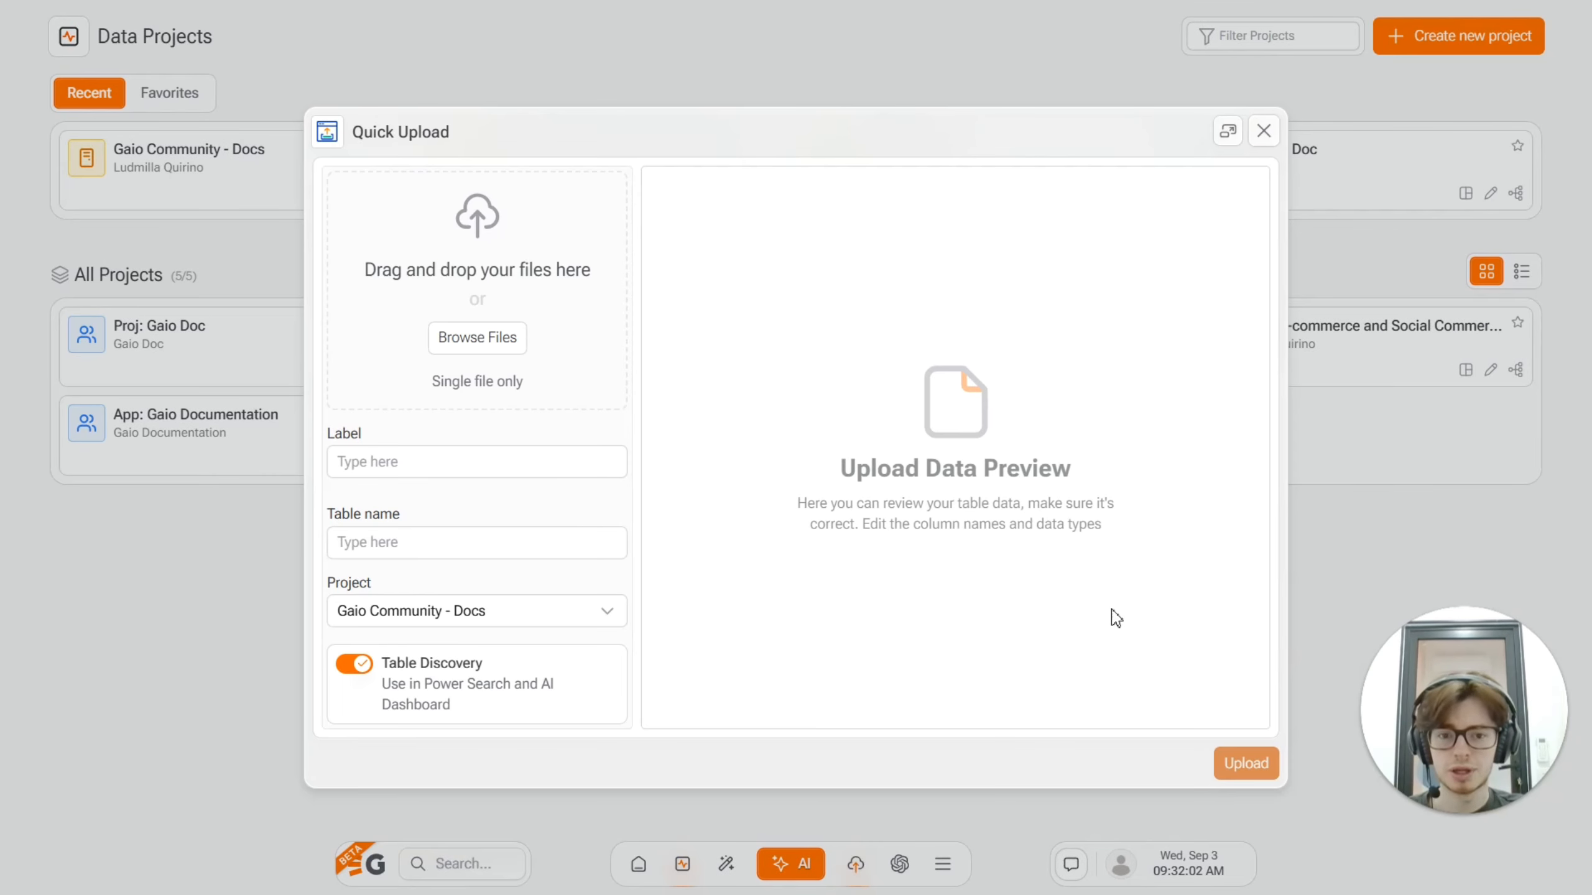
{"action": "left_click", "coordinate": [480, 345]}
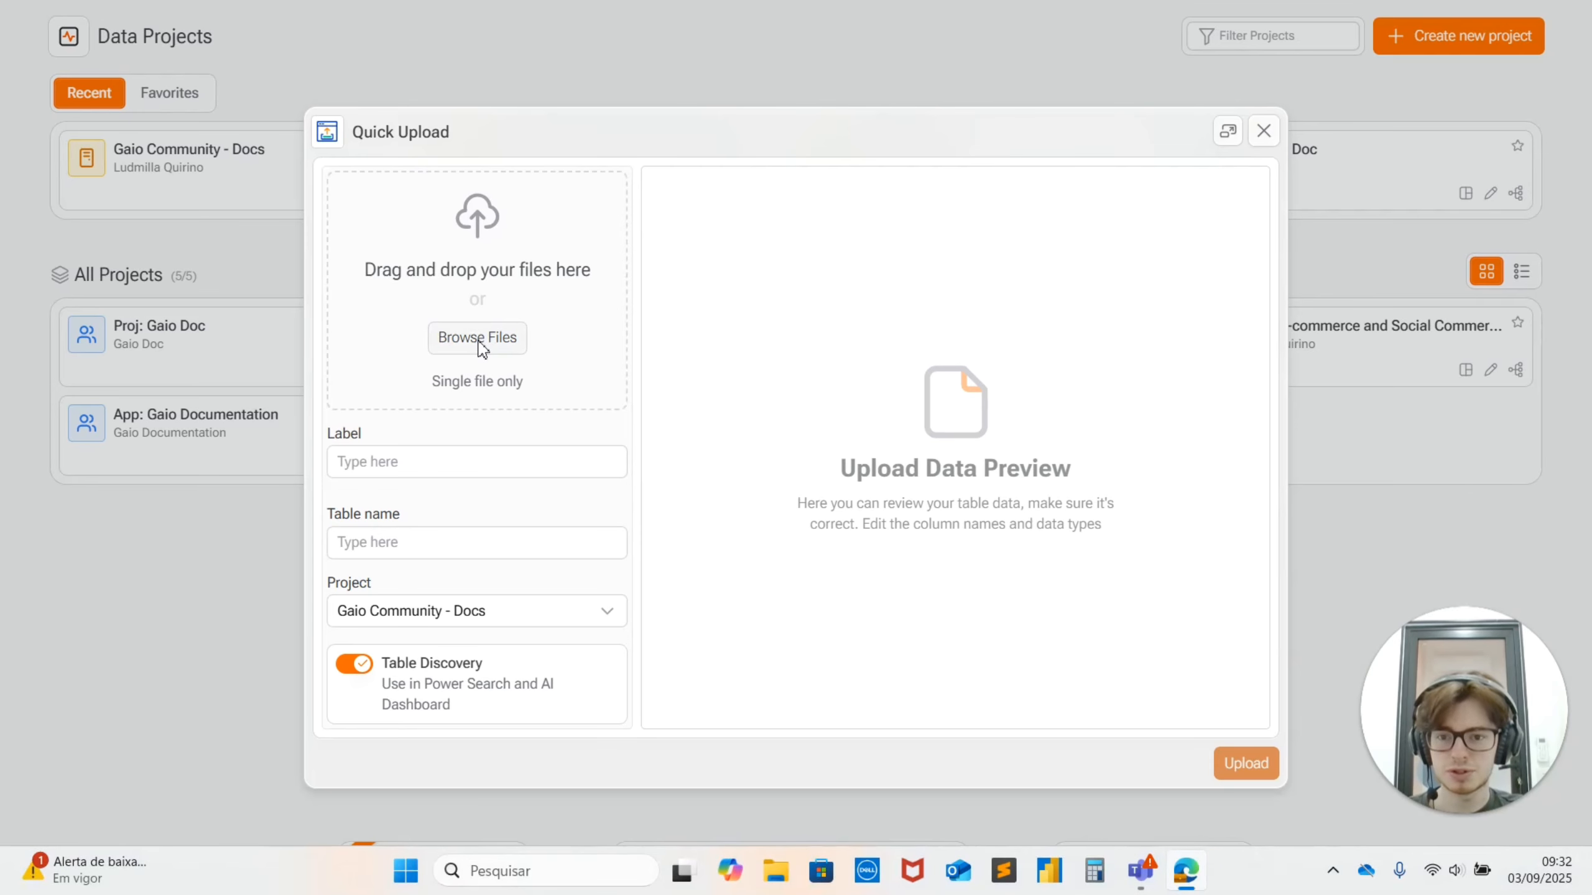
{"action": "left_click", "coordinate": [282, 165]}
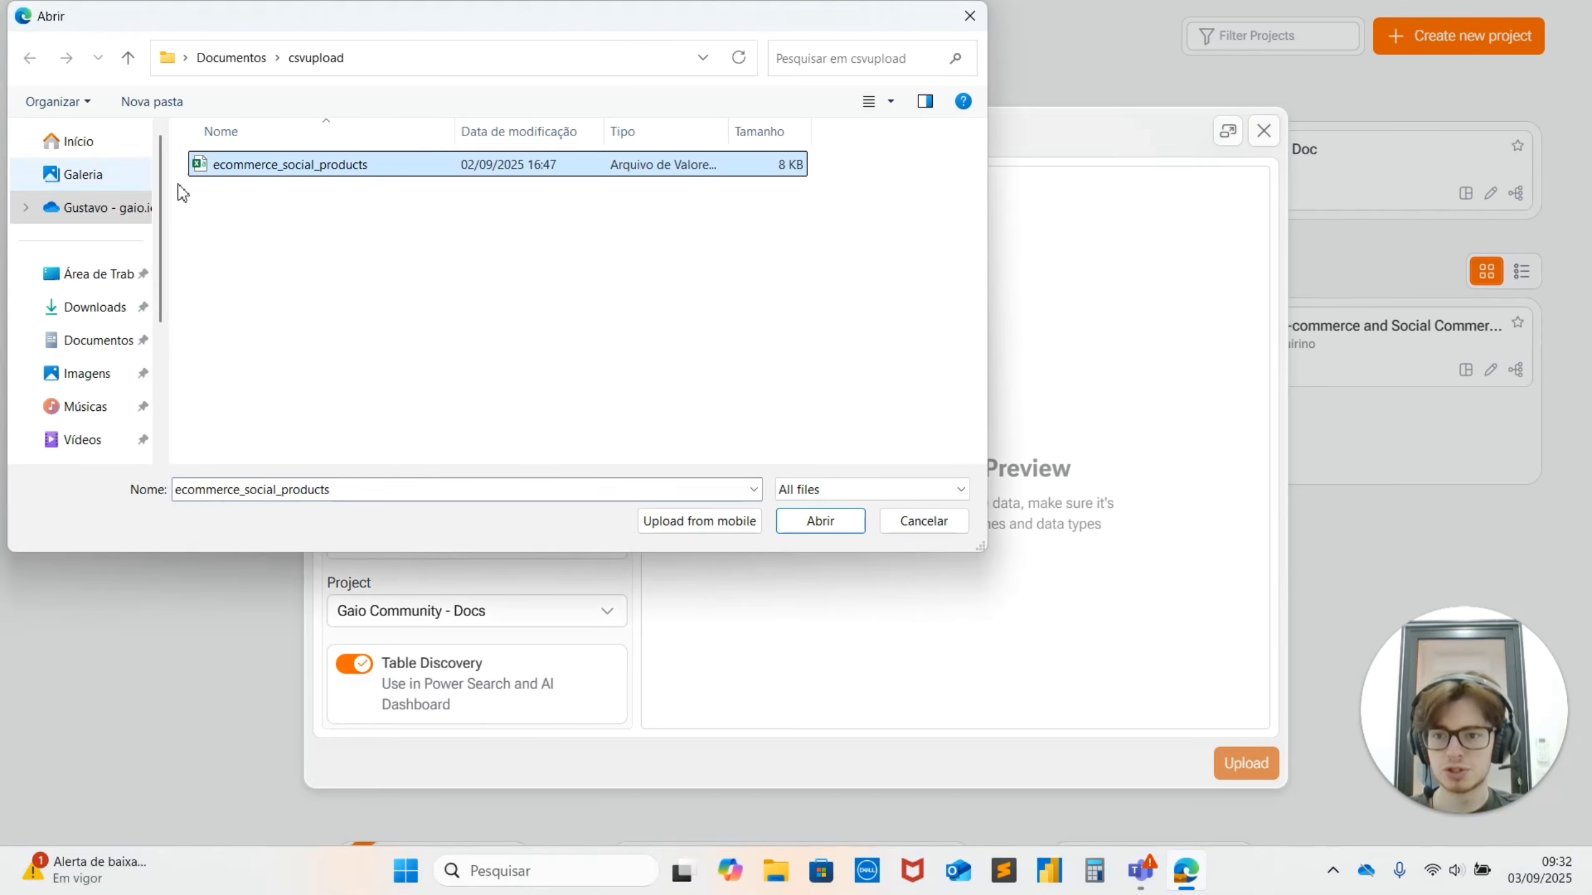
{"action": "left_click", "coordinate": [827, 525]}
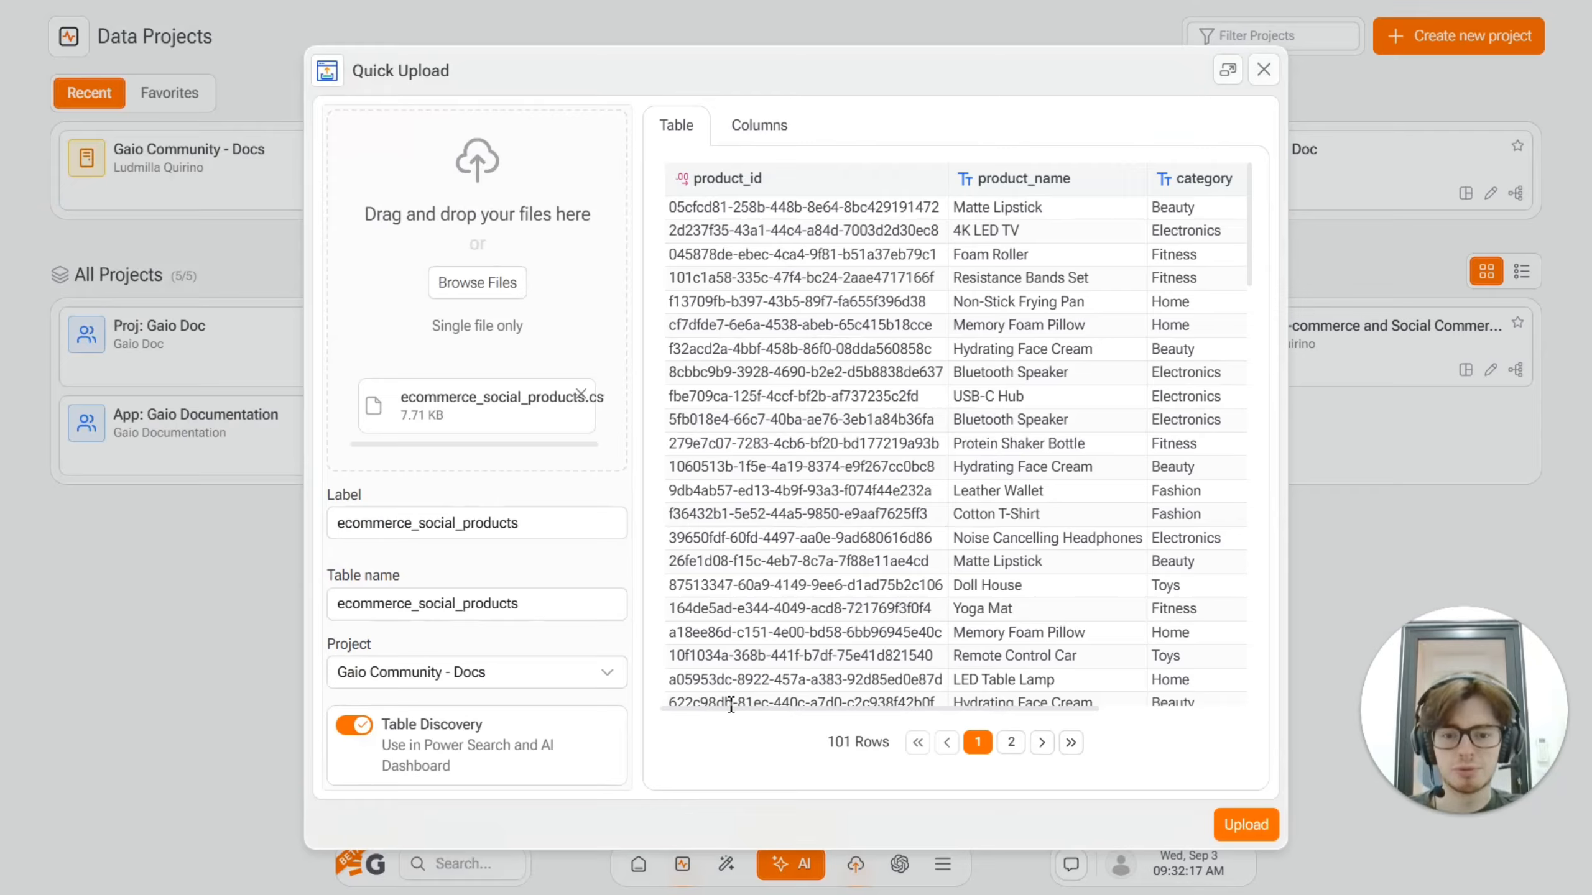
Step: Examine the table preview along with the label, table name and available target projects for the upload
{"action": "left_click_drag", "start_coordinate": [726, 708], "coordinate": [869, 710]}
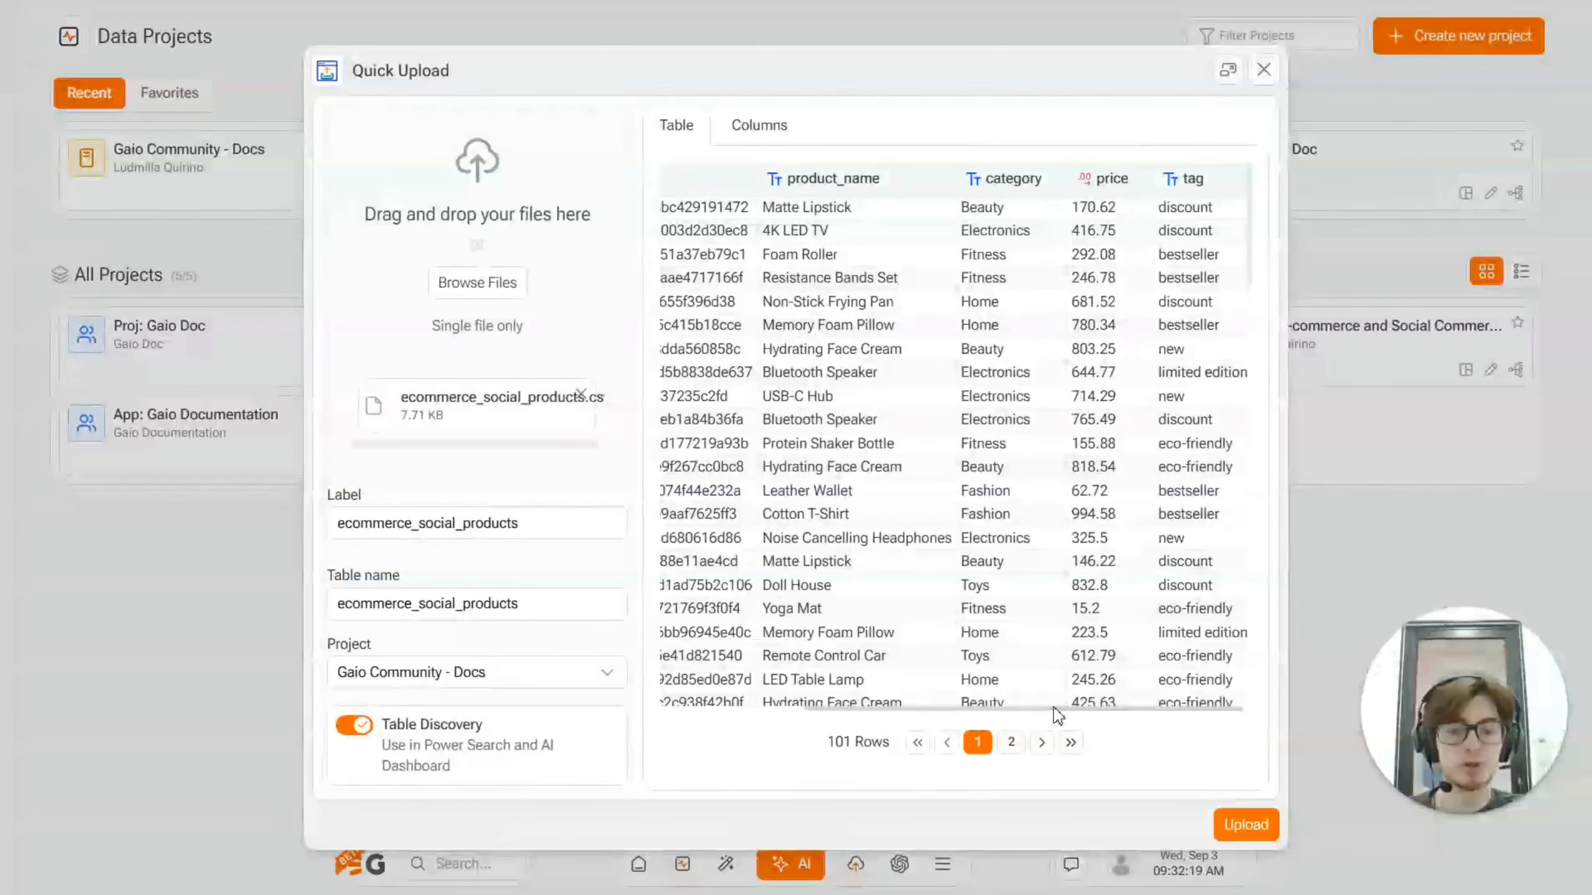
{"action": "left_click_drag", "start_coordinate": [1058, 715], "coordinate": [689, 690]}
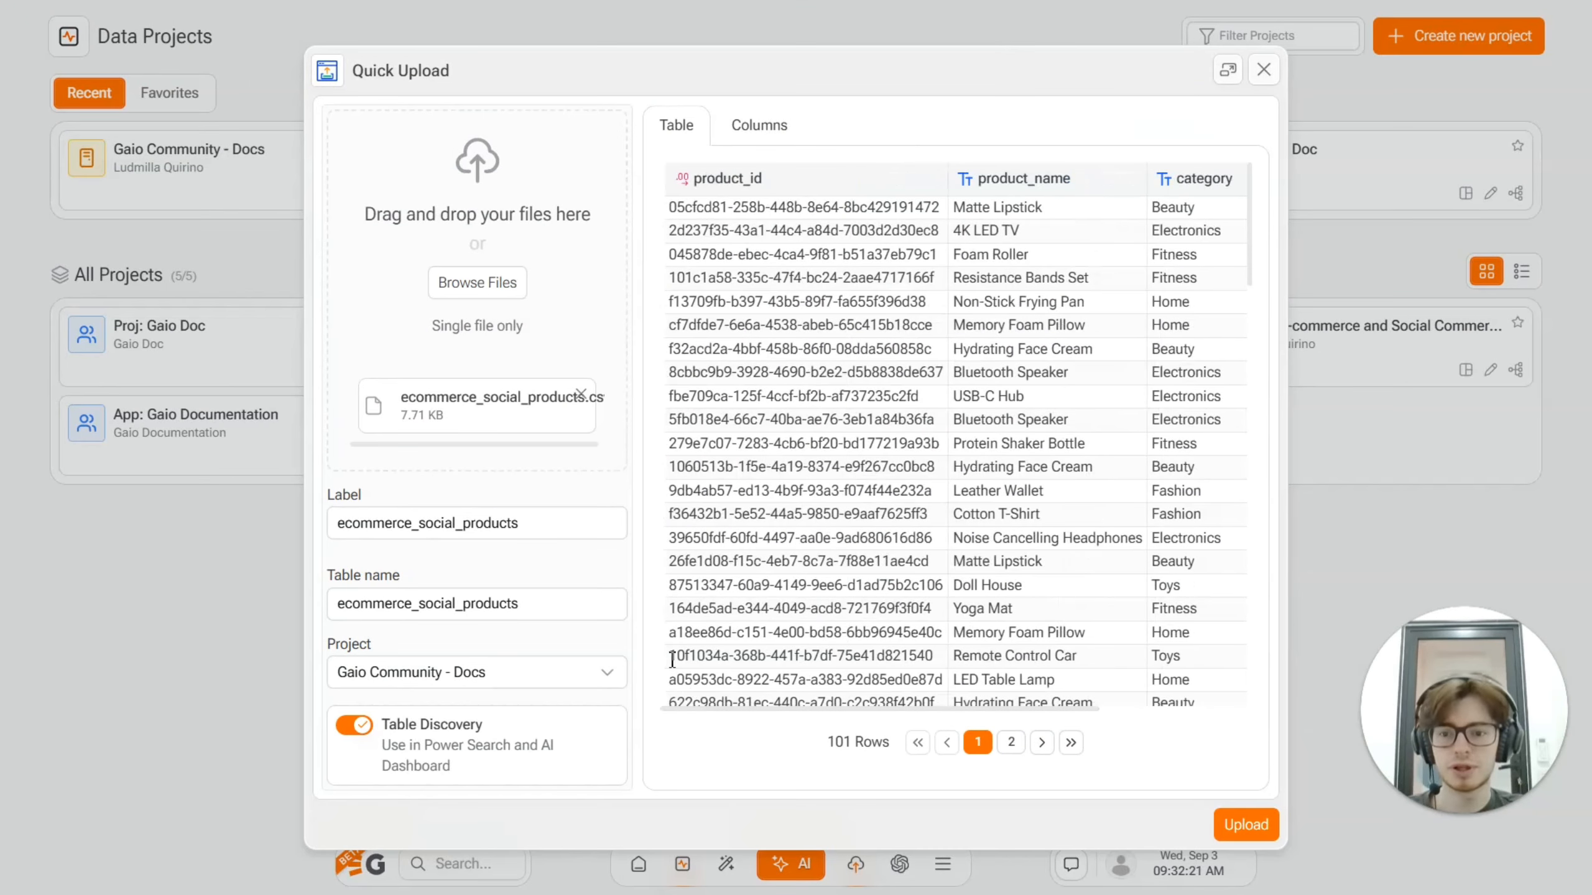
{"action": "left_click_drag", "start_coordinate": [340, 525], "coordinate": [561, 530]}
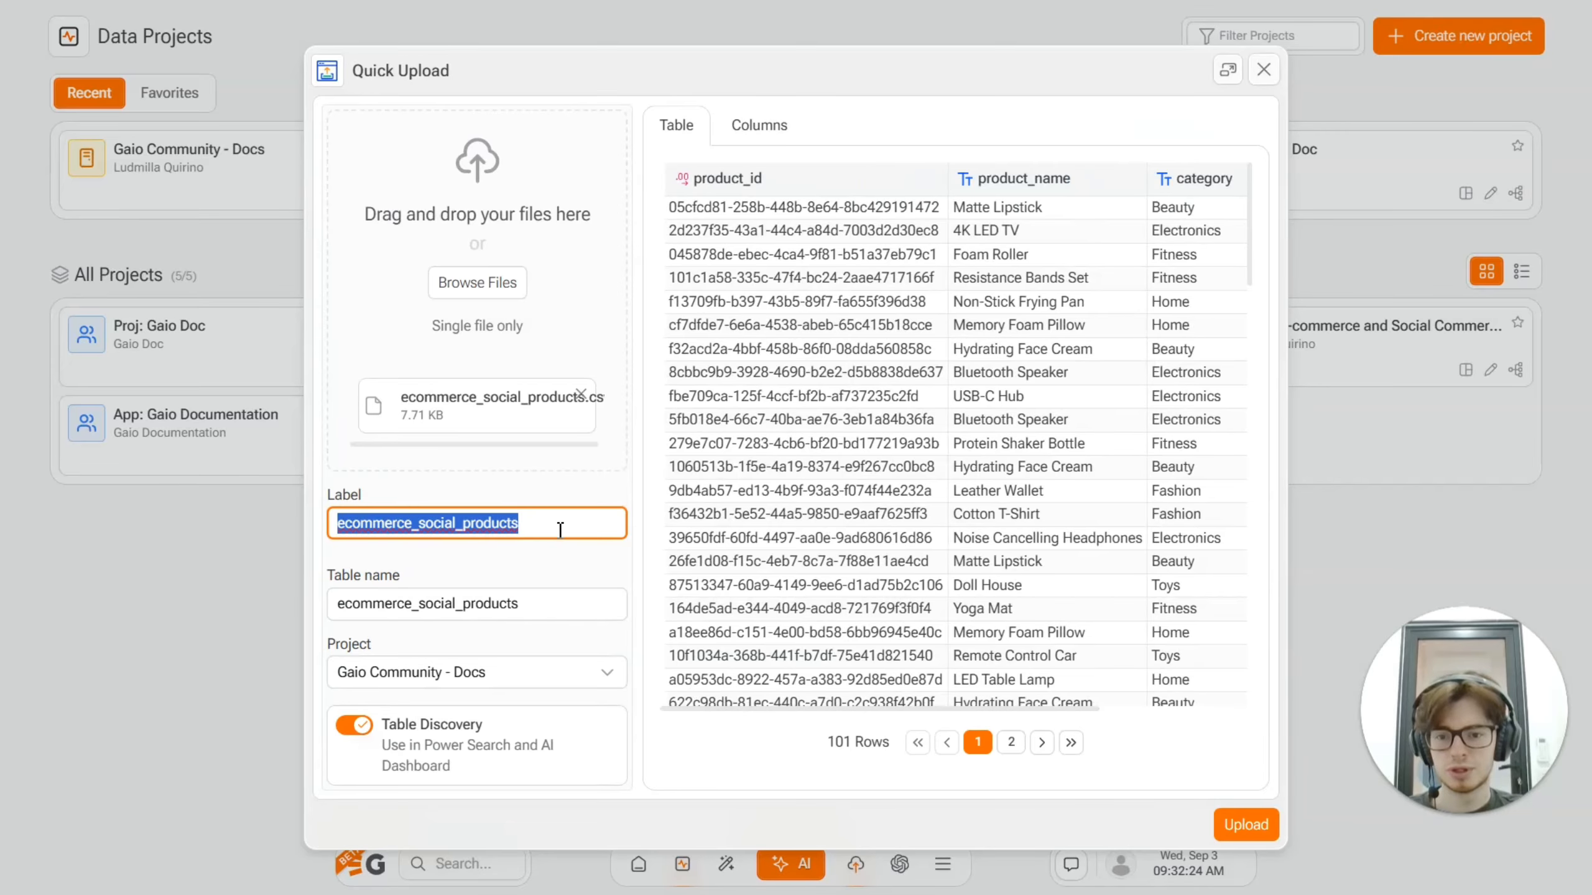
{"action": "left_click", "coordinate": [558, 527]}
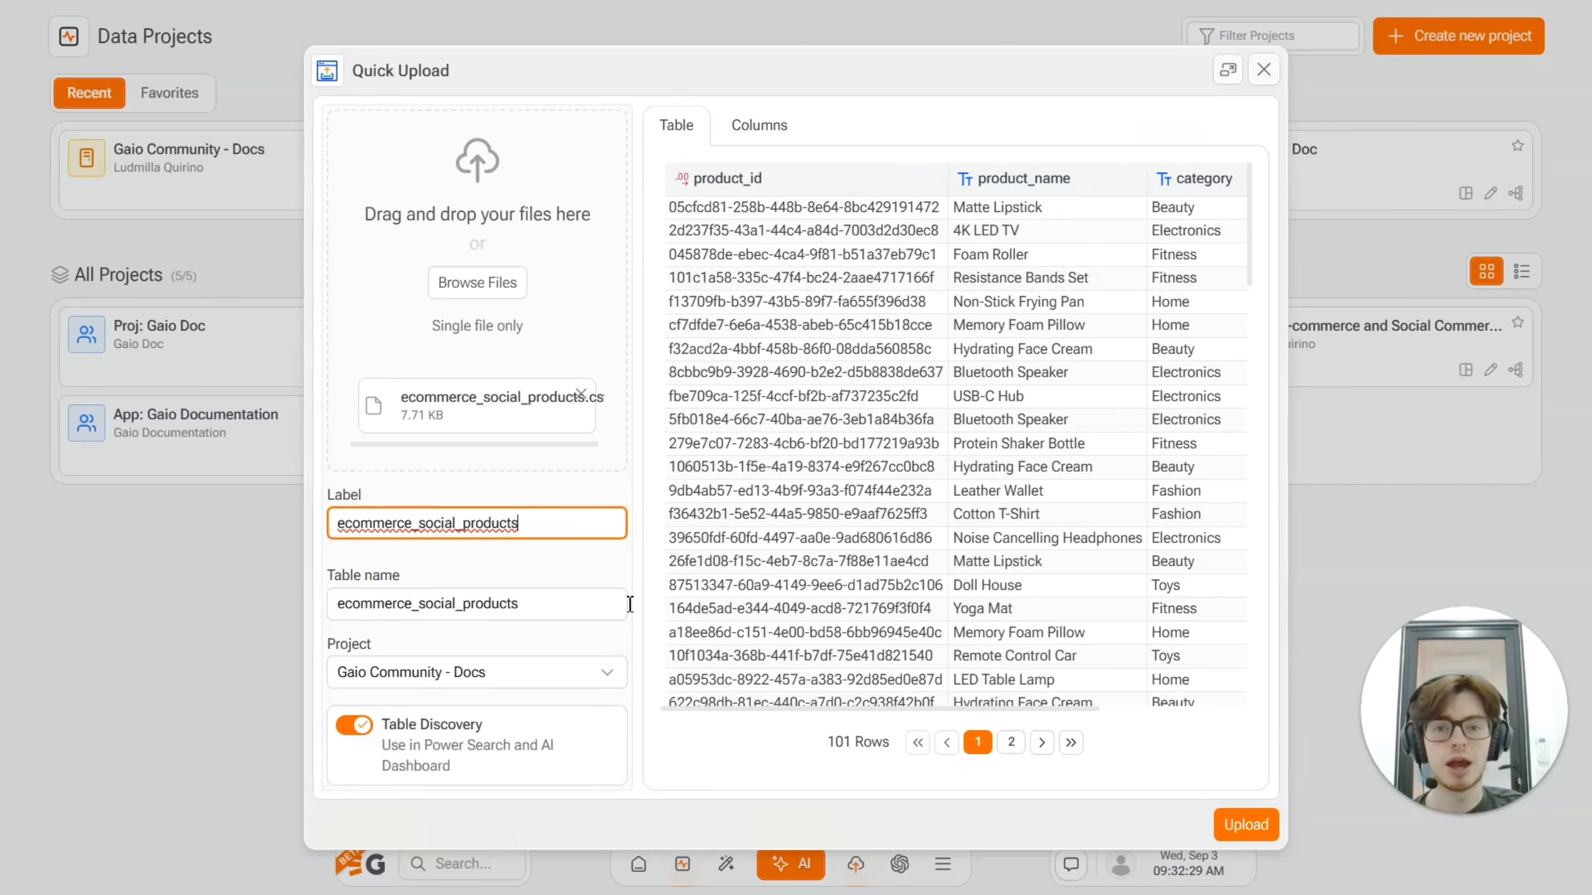
{"action": "left_click_drag", "start_coordinate": [574, 605], "coordinate": [301, 611]}
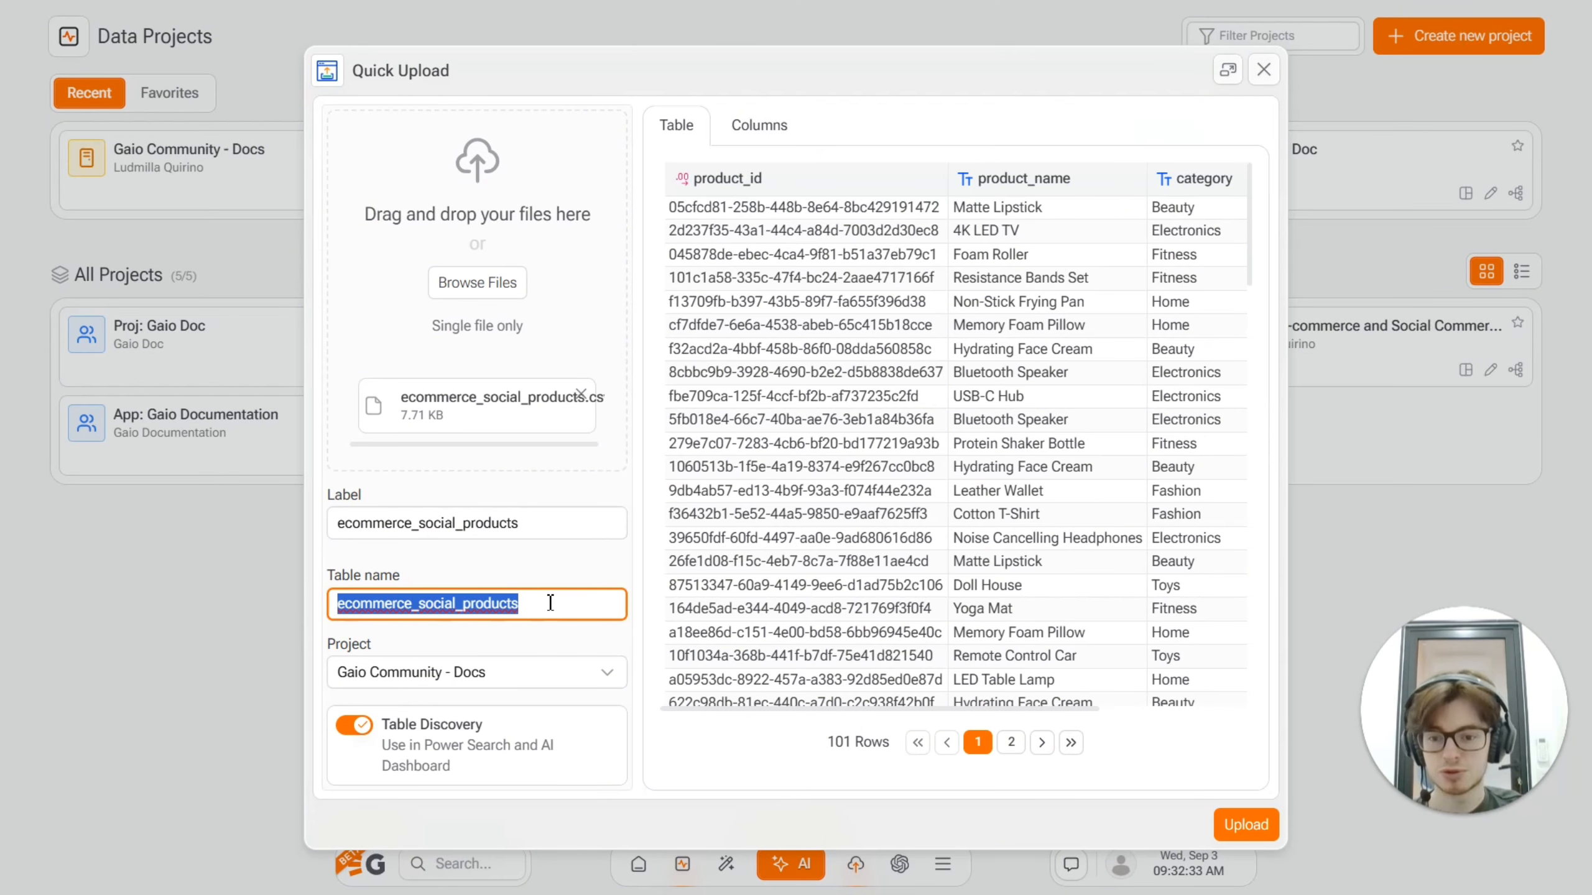
{"action": "left_click", "coordinate": [479, 672]}
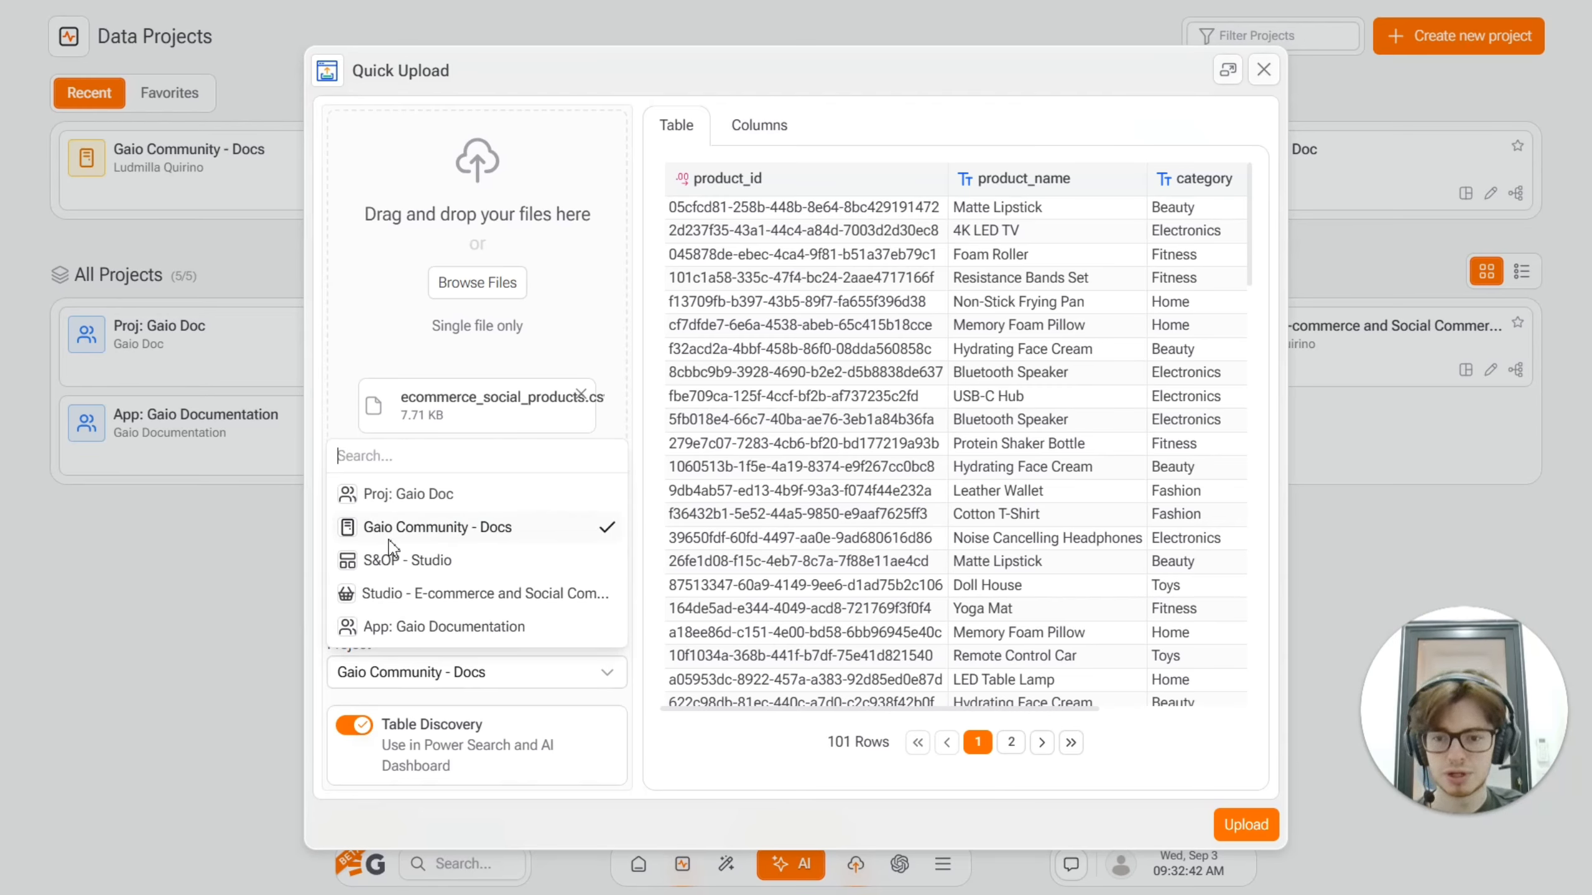
{"action": "left_click", "coordinate": [574, 703]}
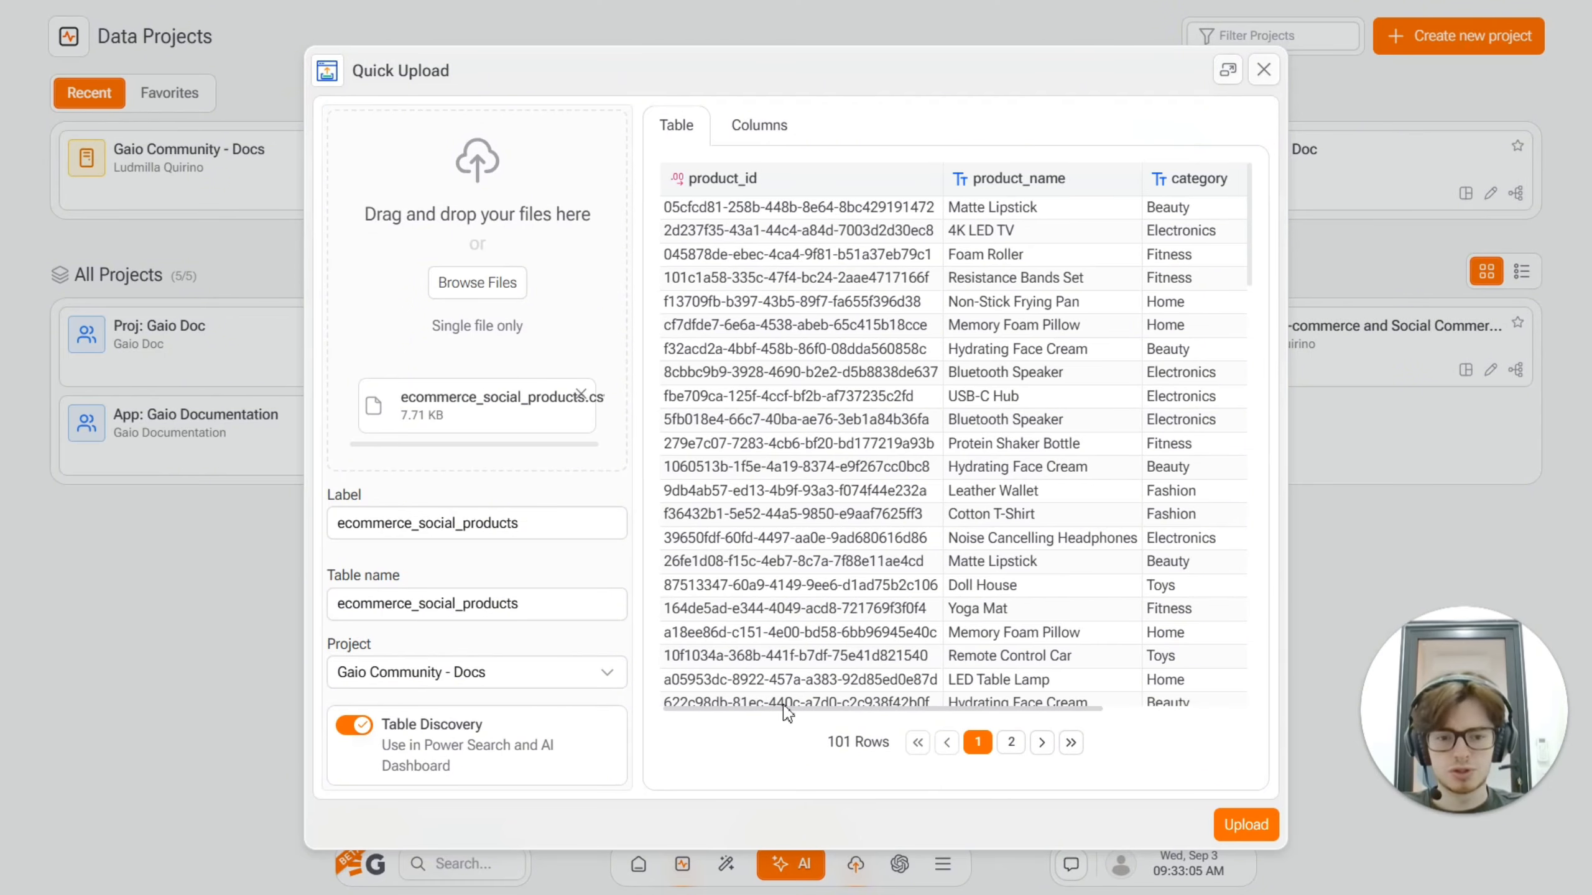
{"action": "left_click_drag", "start_coordinate": [782, 711], "coordinate": [737, 713]}
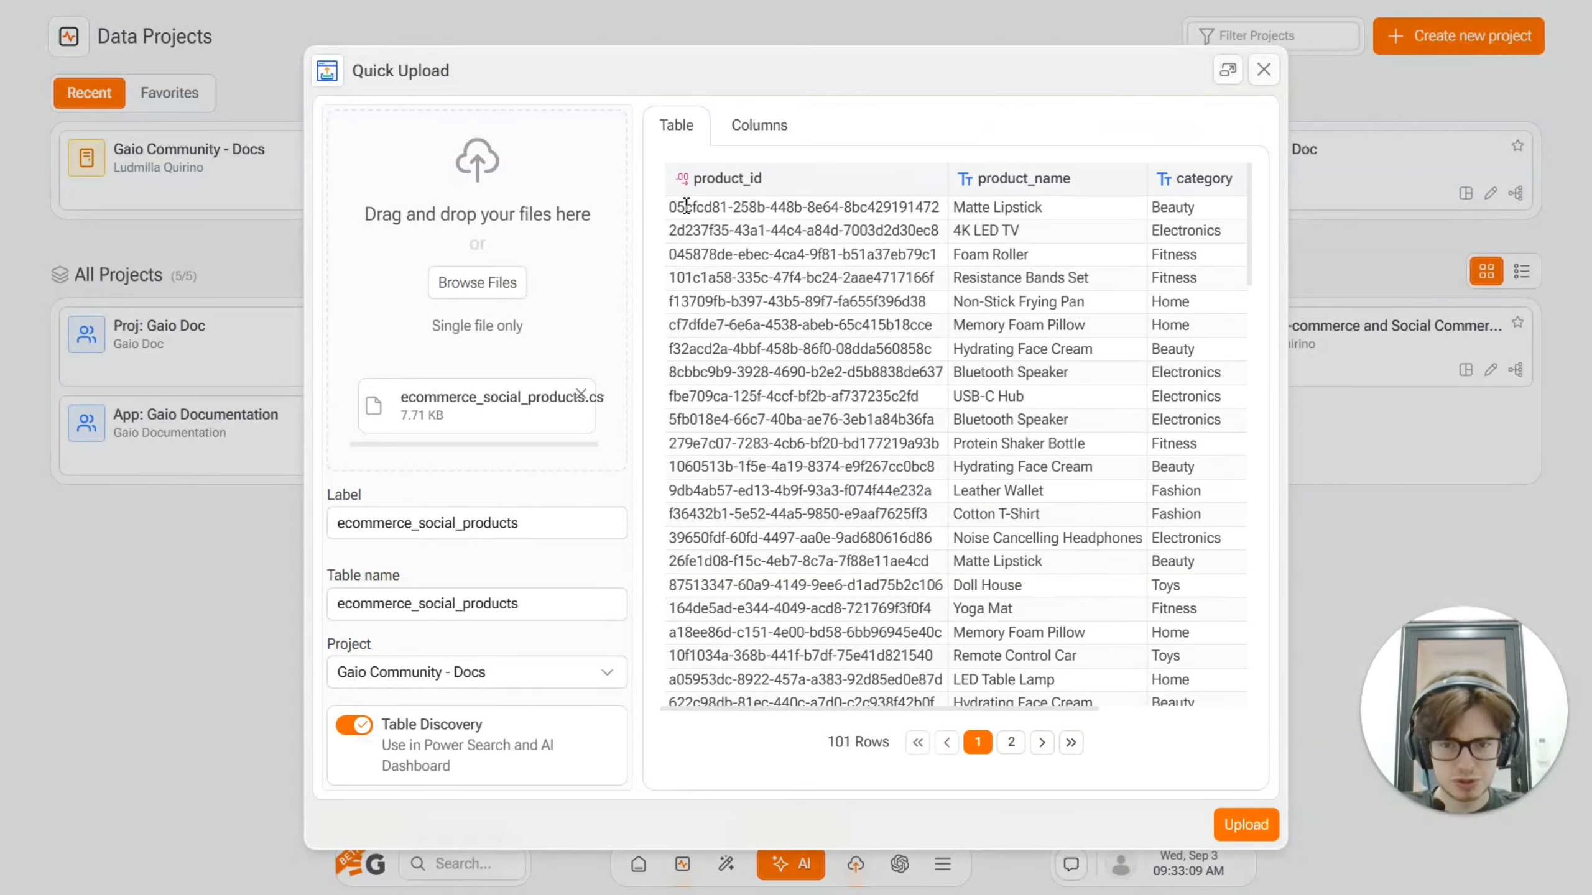
Step: Set the product_id column type to String and upload the table to the Gaio Community - Docs project
{"action": "left_click", "coordinate": [758, 125]}
{"action": "left_click", "coordinate": [705, 355]}
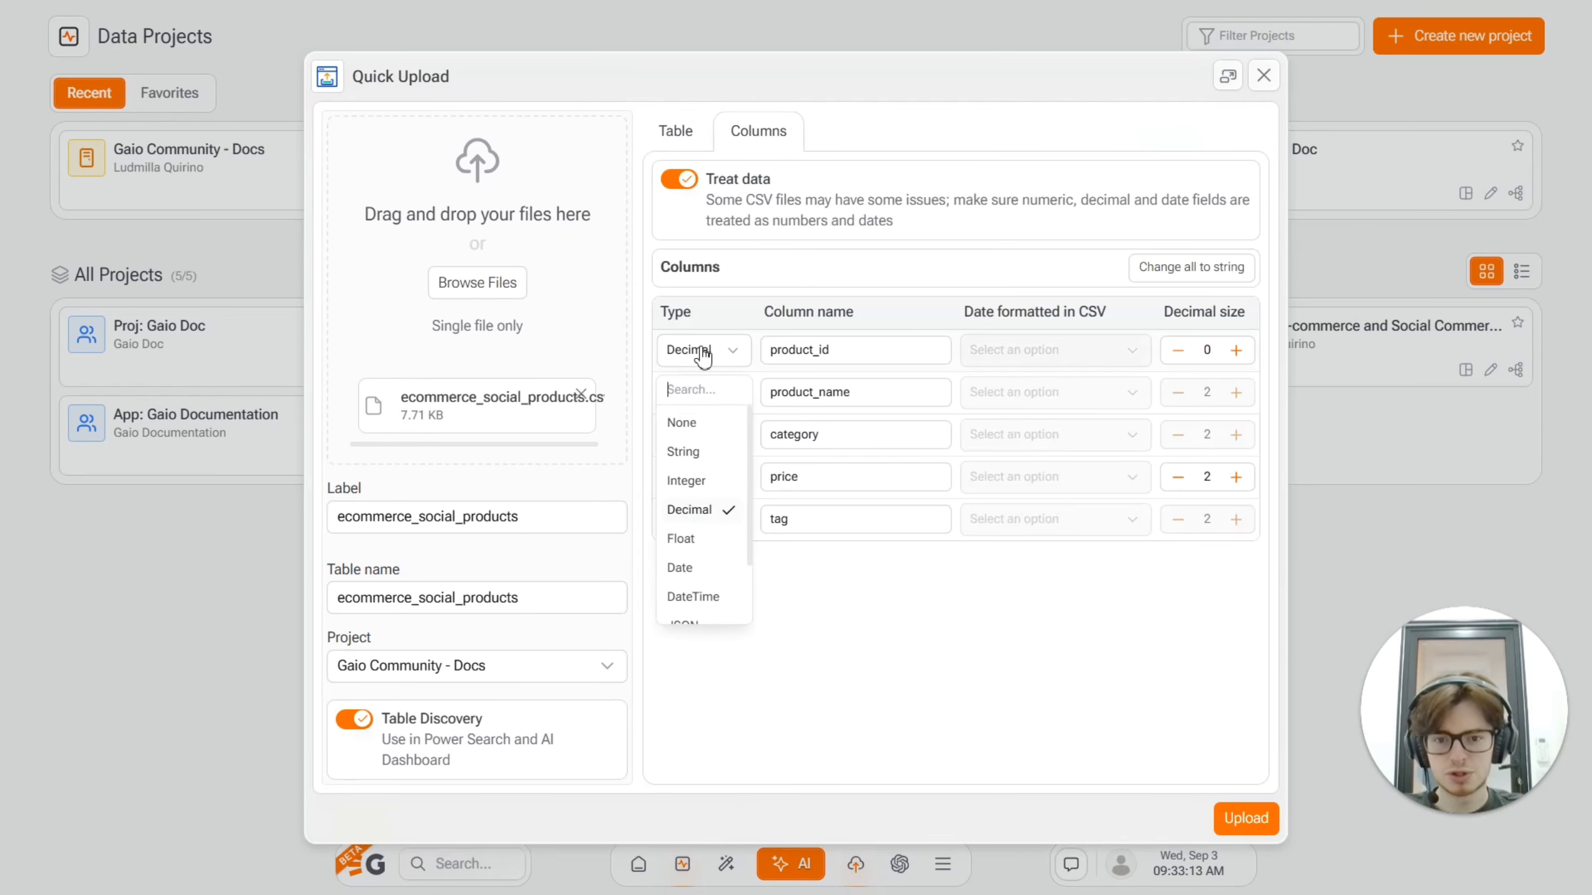
{"action": "left_click", "coordinate": [686, 451]}
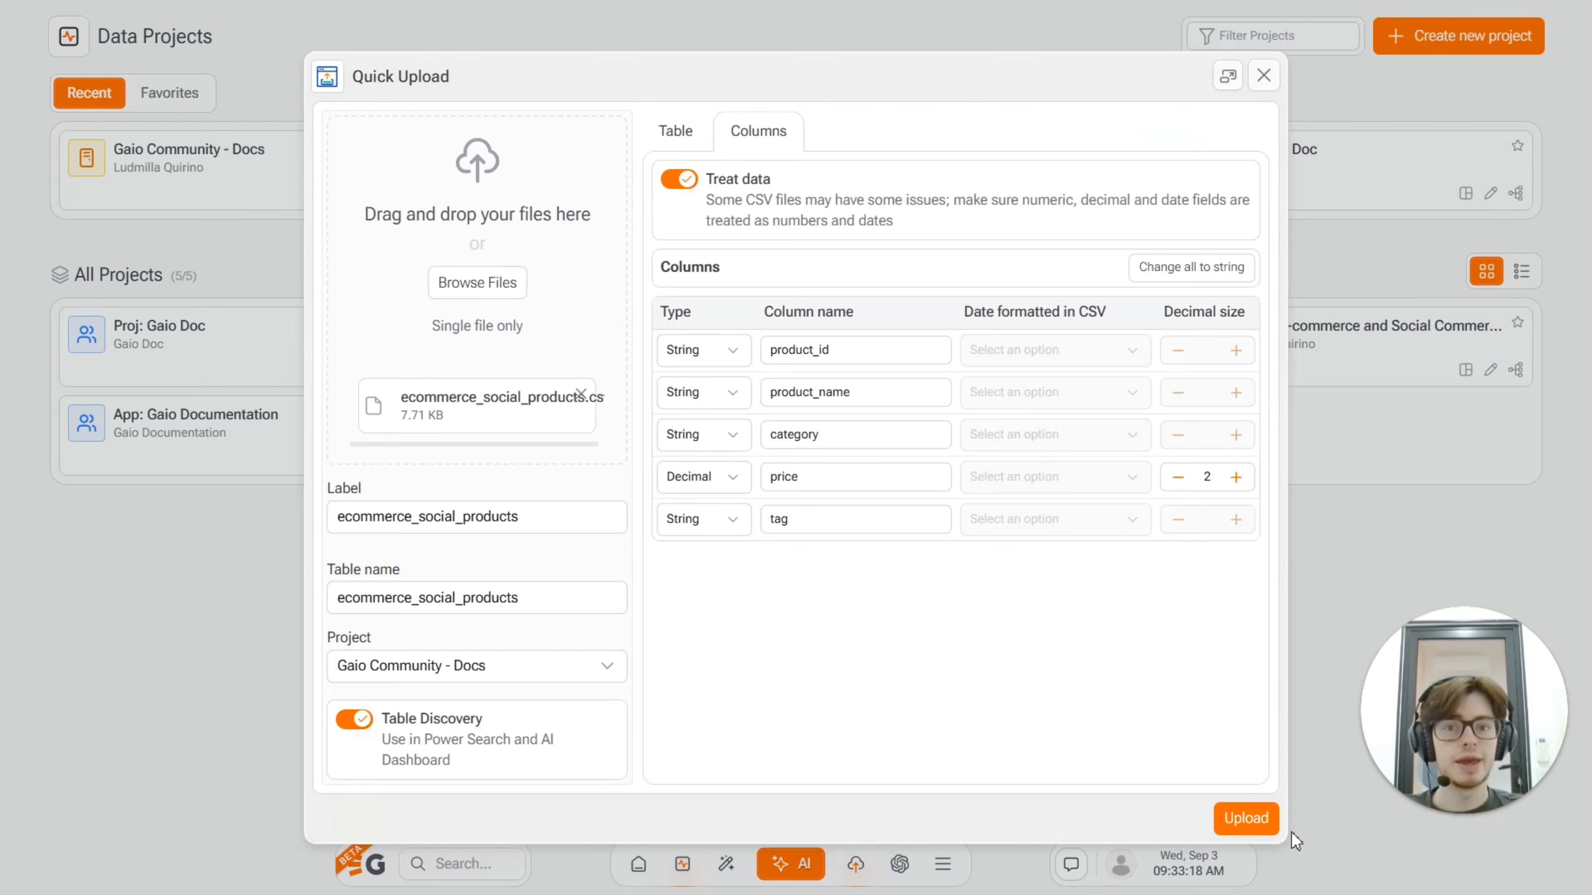
{"action": "left_click", "coordinate": [1250, 820]}
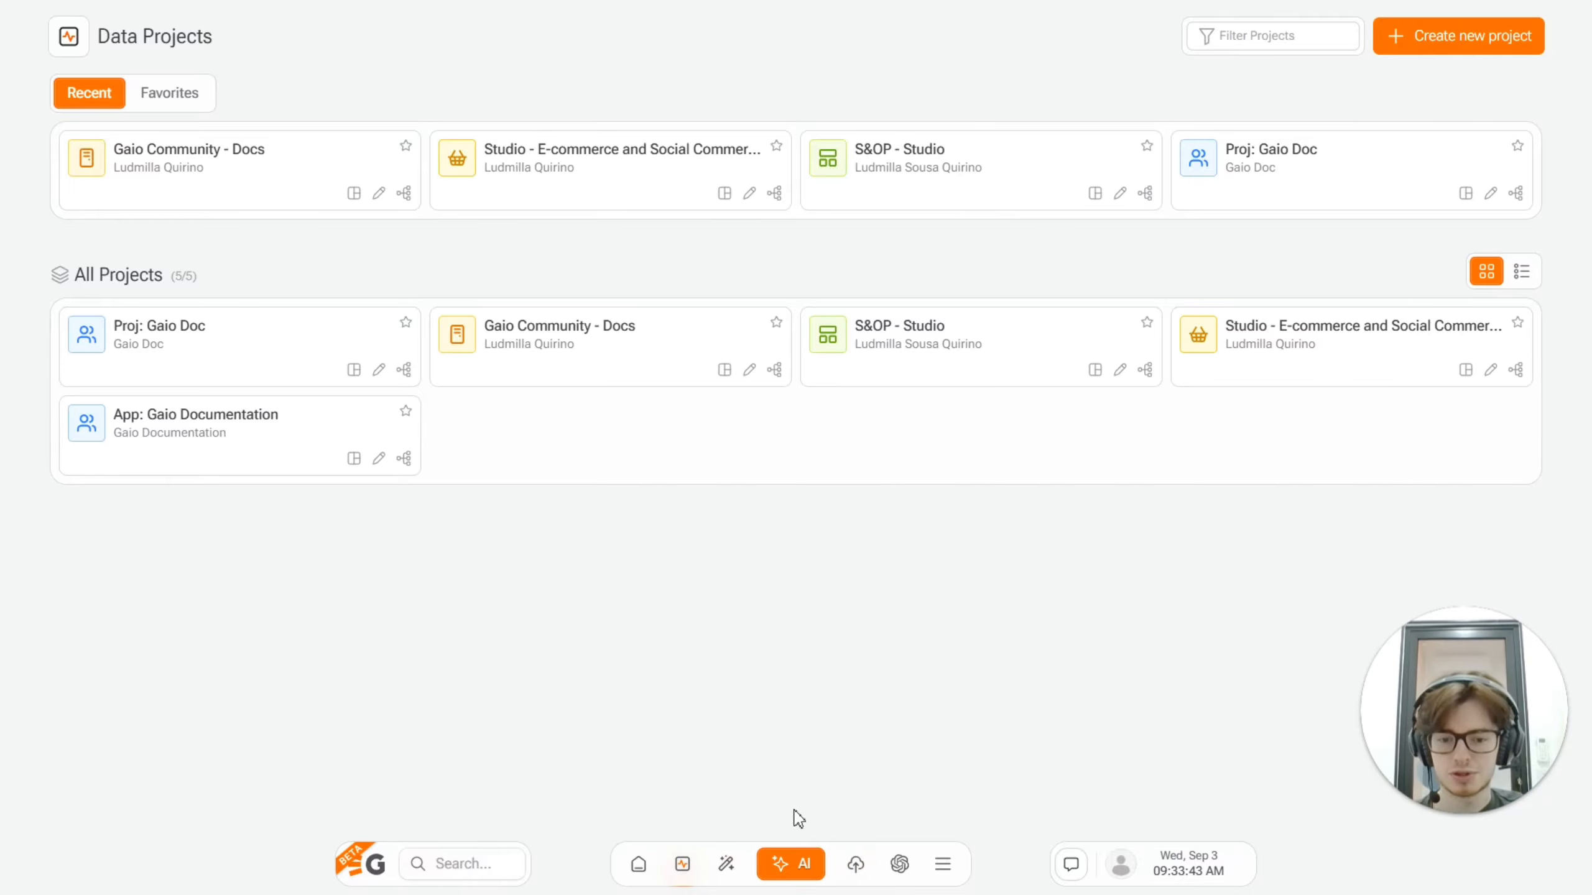
{"action": "left_click", "coordinate": [798, 881]}
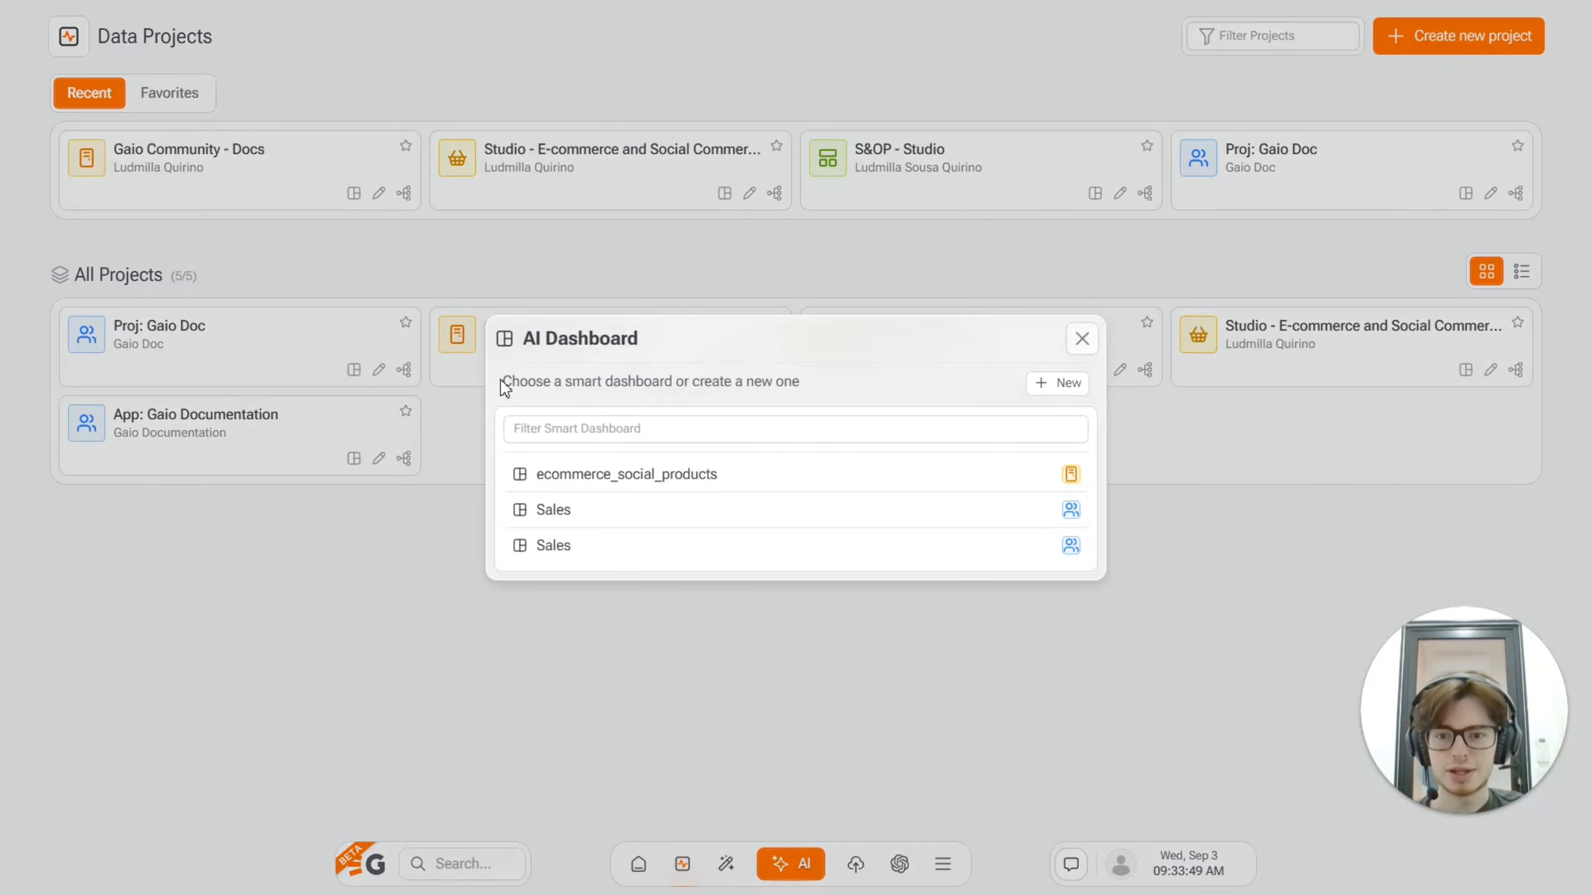
{"action": "left_click_drag", "start_coordinate": [505, 387], "coordinate": [815, 391]}
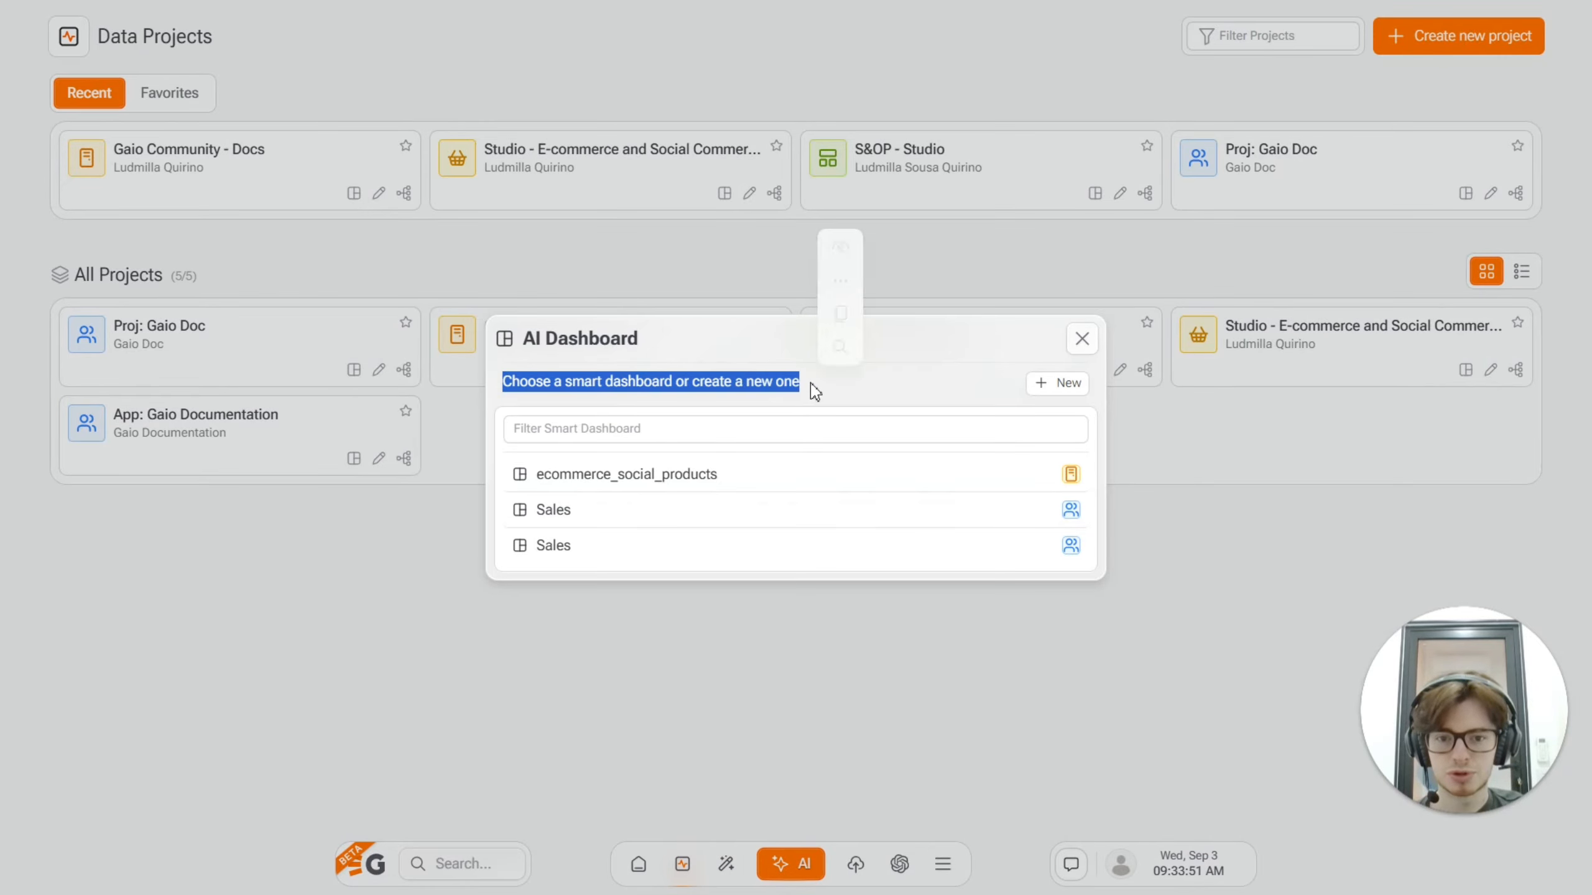
{"action": "left_click", "coordinate": [896, 383]}
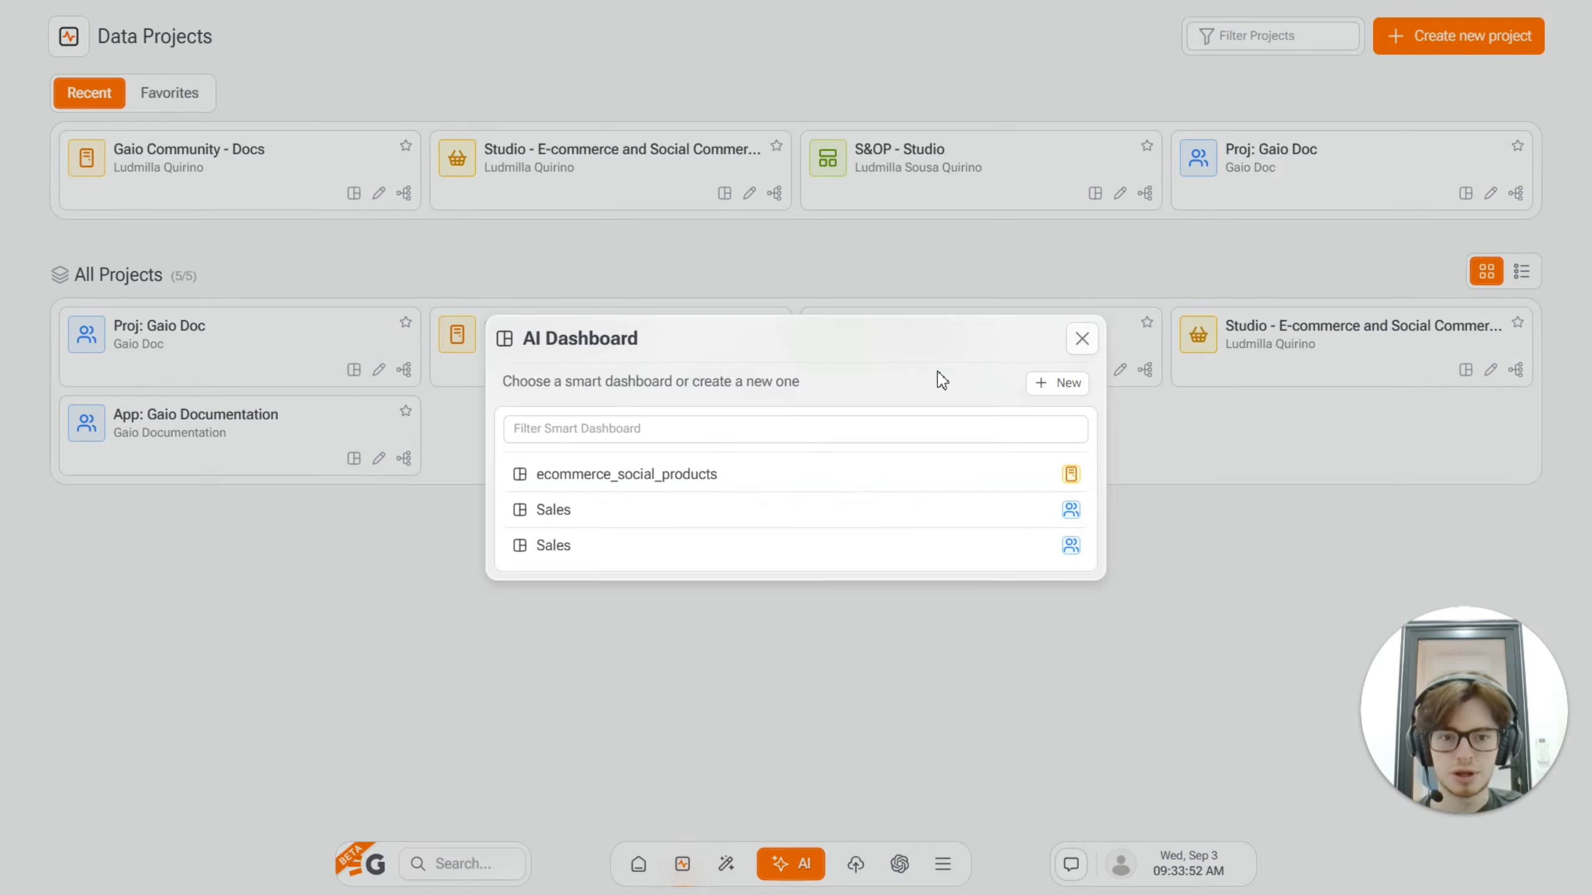
{"action": "left_click", "coordinate": [1057, 383]}
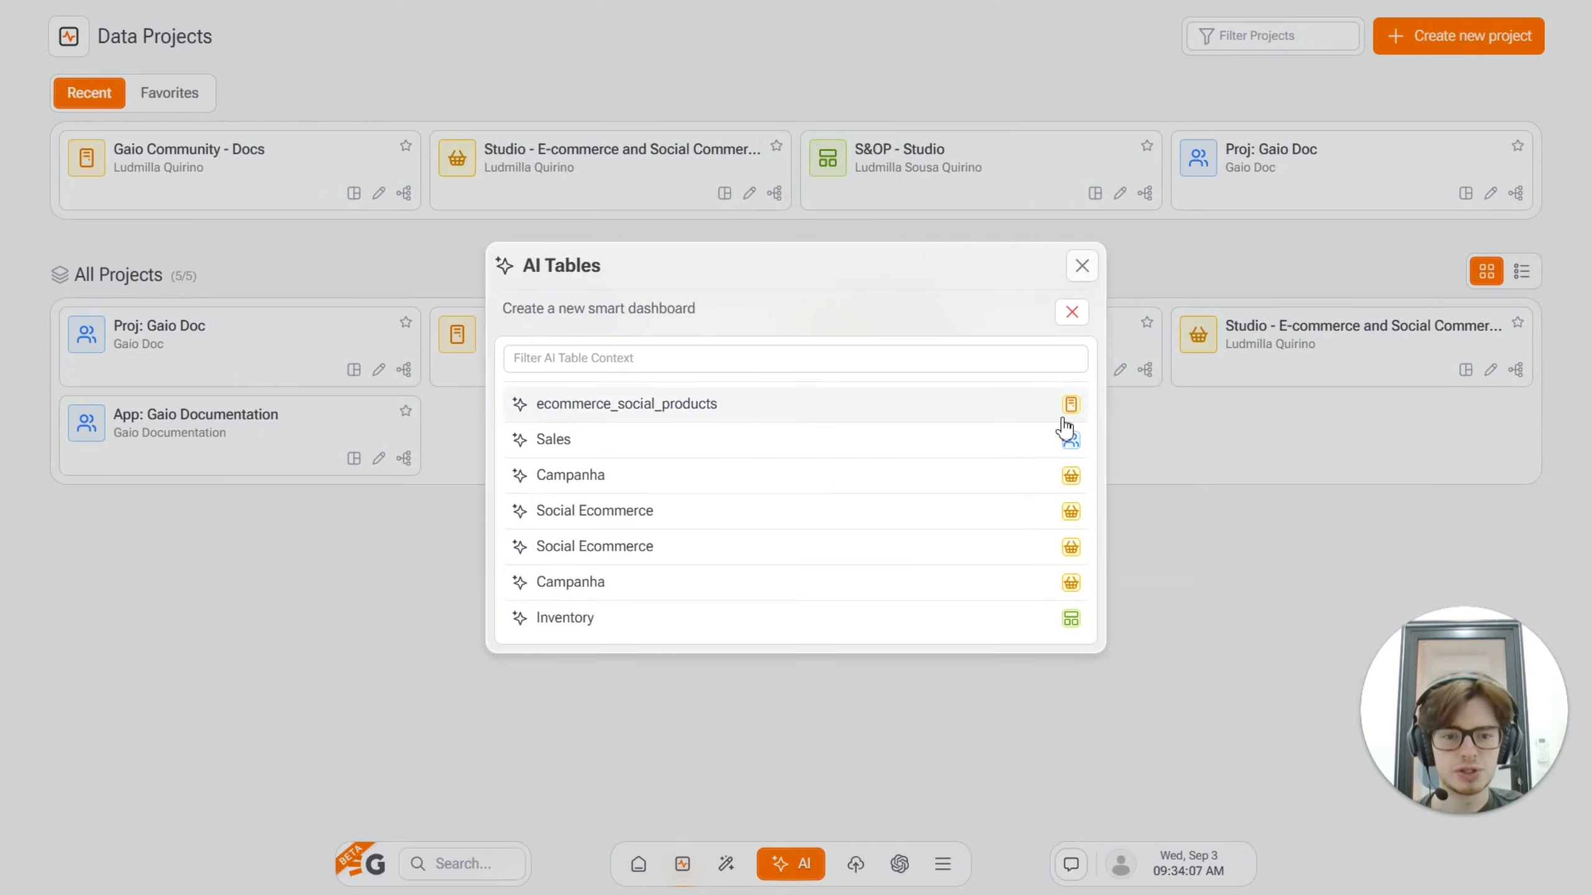
{"action": "left_click", "coordinate": [1079, 267]}
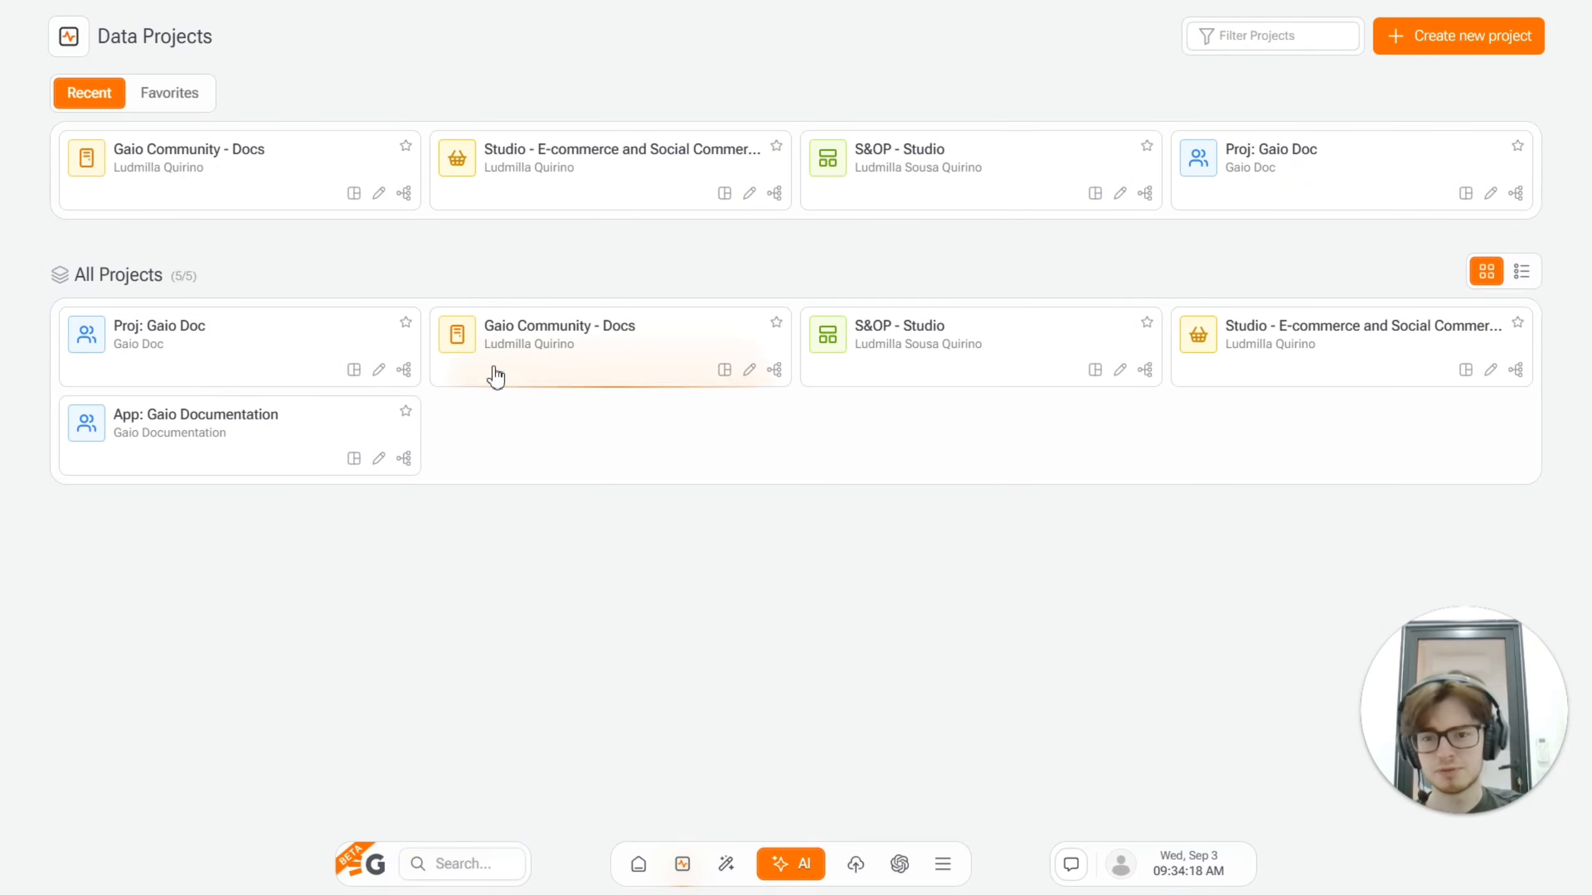
Step: Create a new smart dashboard from the ecommerce_social_products AI table and have the AI assistant build its visualizations
{"action": "left_click", "coordinate": [783, 869]}
{"action": "left_click", "coordinate": [1057, 381]}
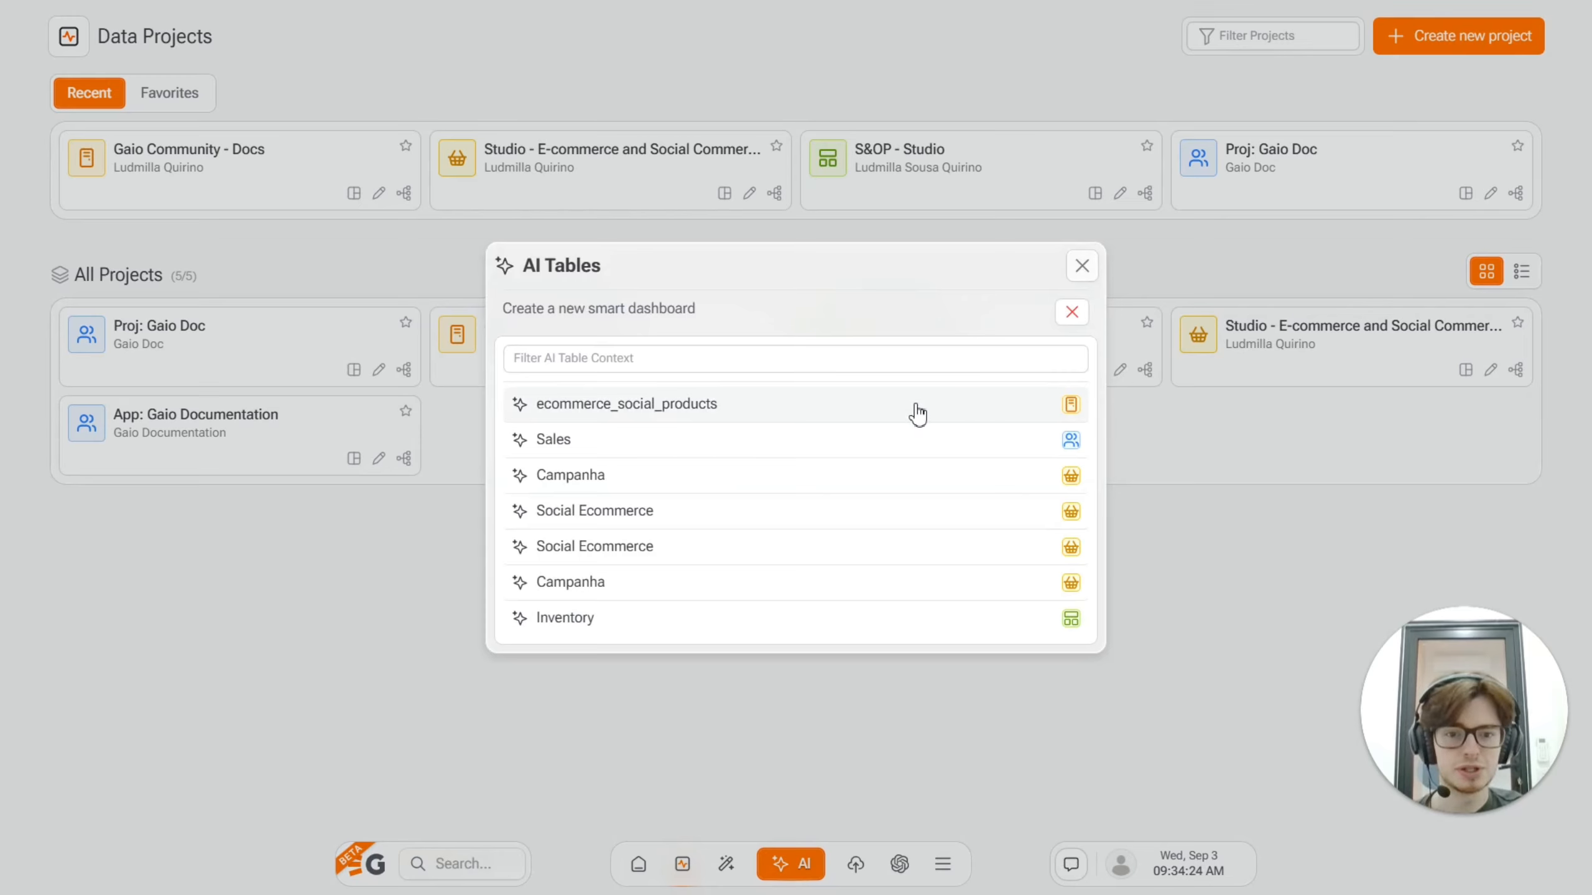
{"action": "left_click", "coordinate": [630, 416]}
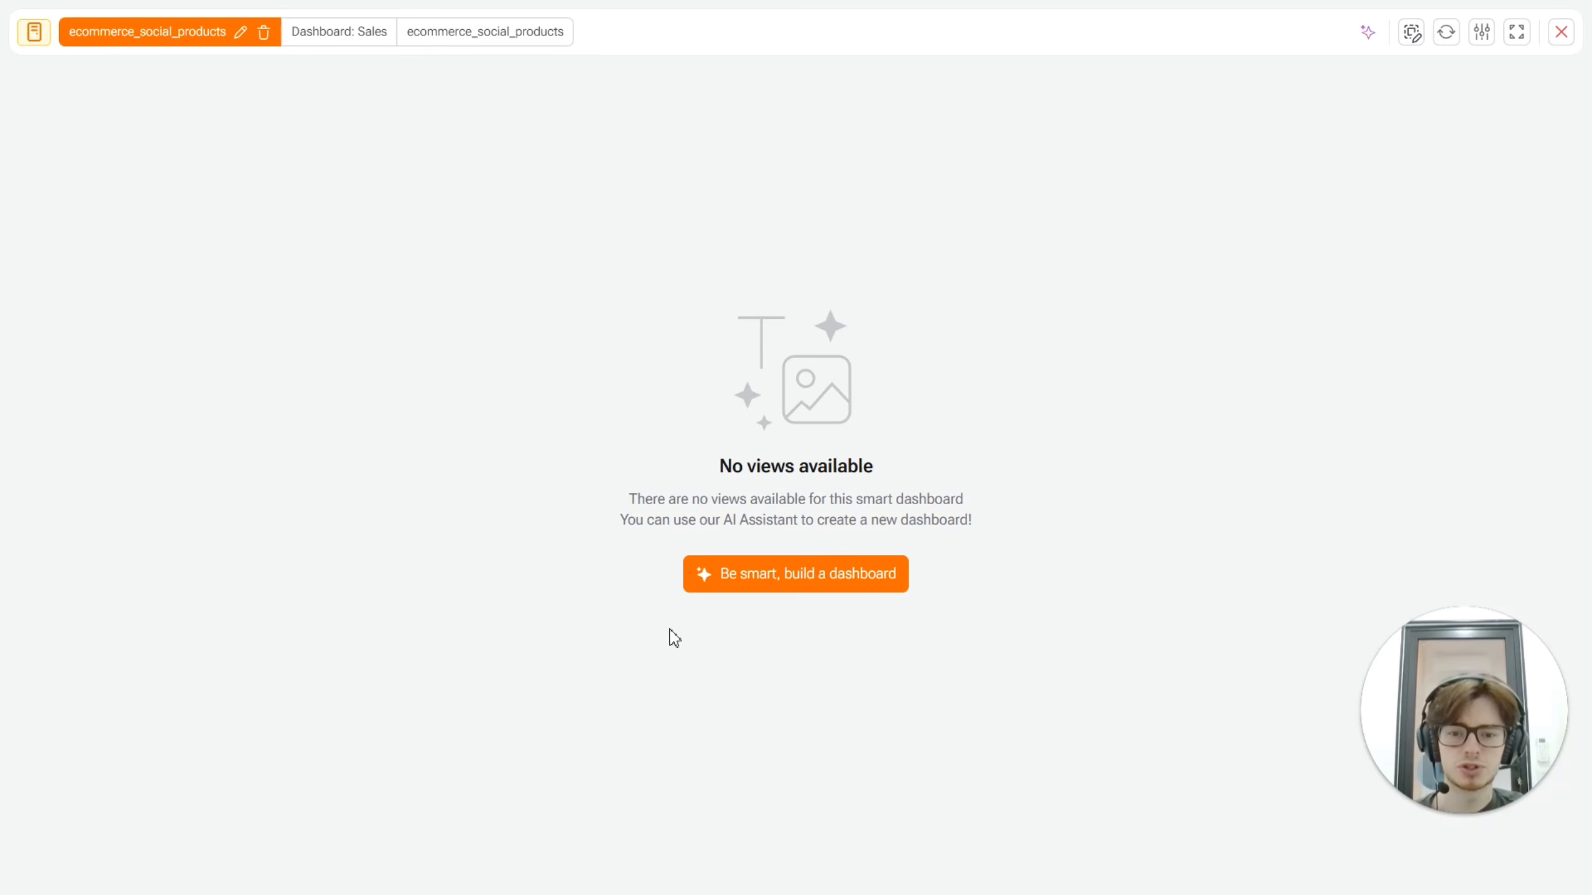
{"action": "left_click", "coordinate": [744, 589]}
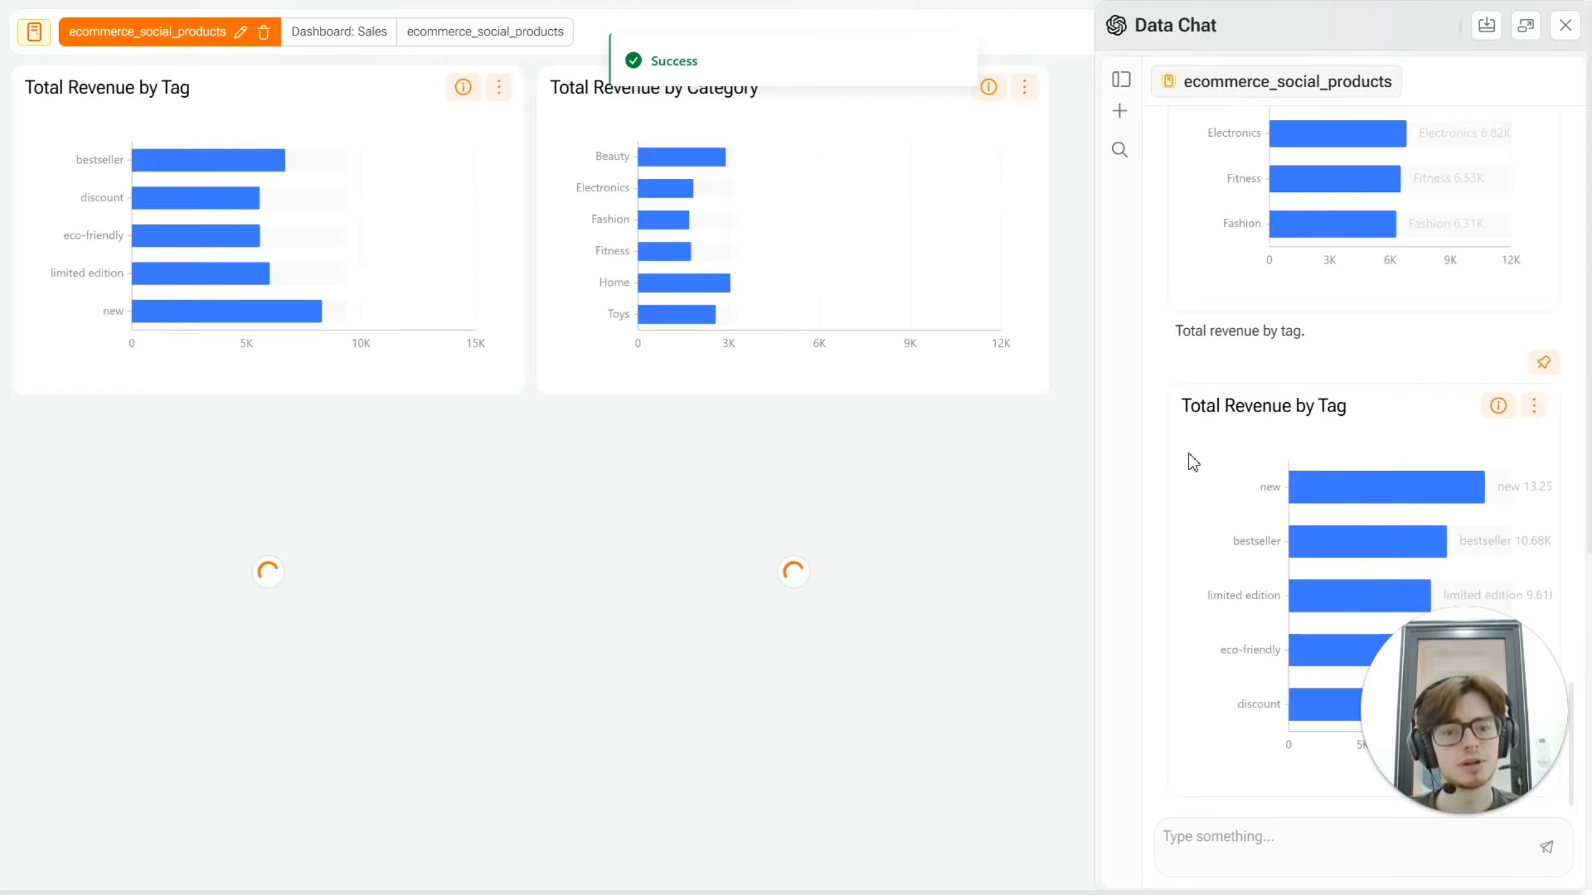
{"action": "scroll", "coordinate": [1474, 269], "scroll_direction": "up", "scroll_amount": 8}
{"action": "scroll", "coordinate": [1474, 269], "scroll_direction": "up", "scroll_amount": 10}
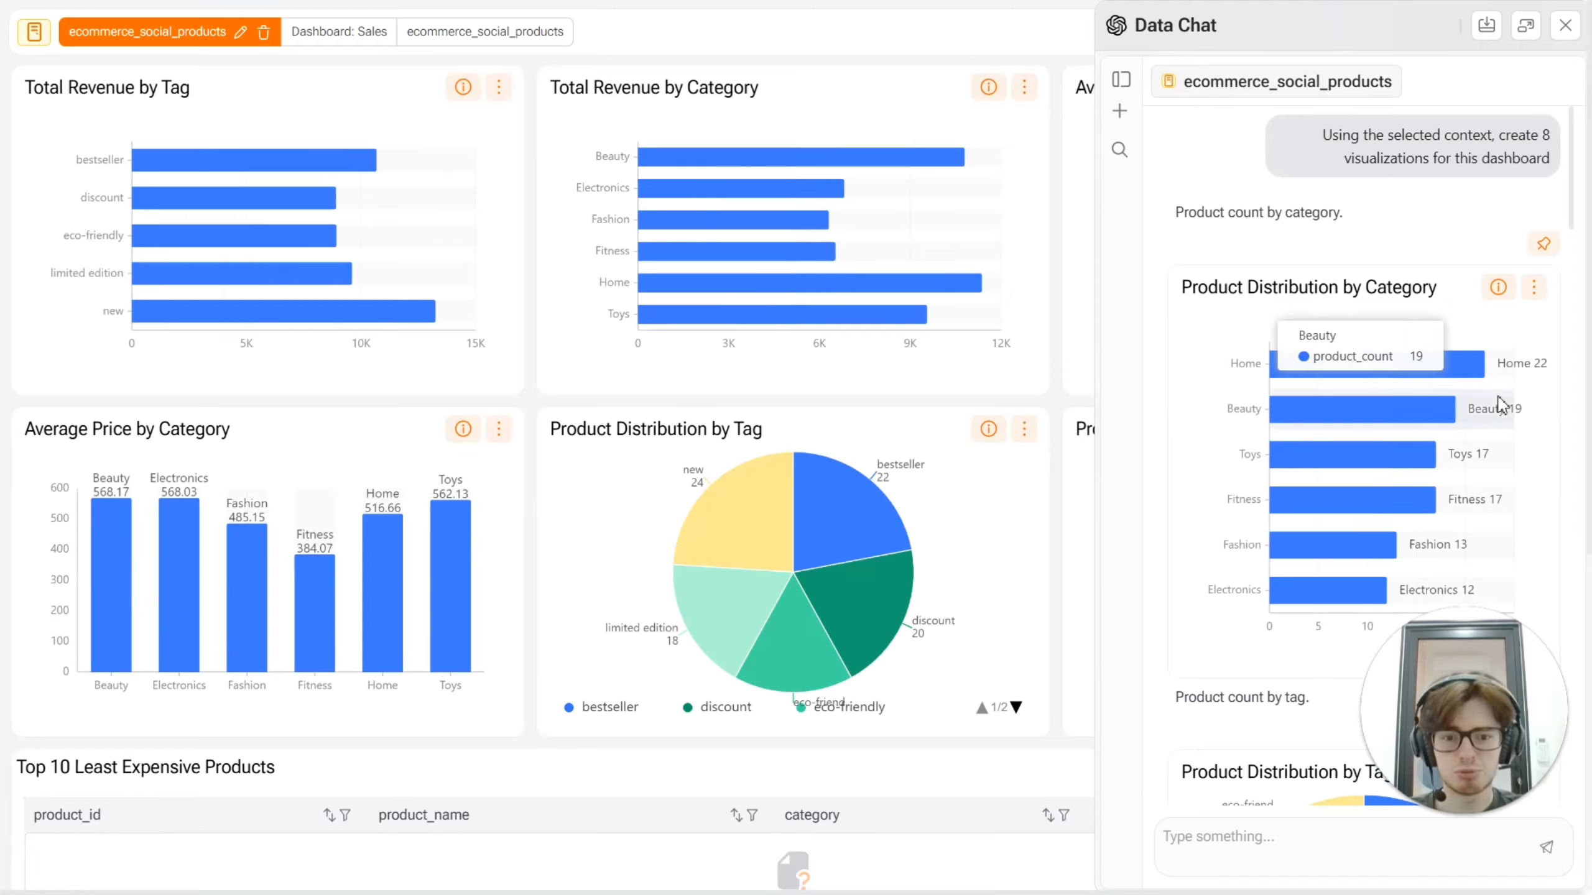
{"action": "left_click", "coordinate": [1565, 25]}
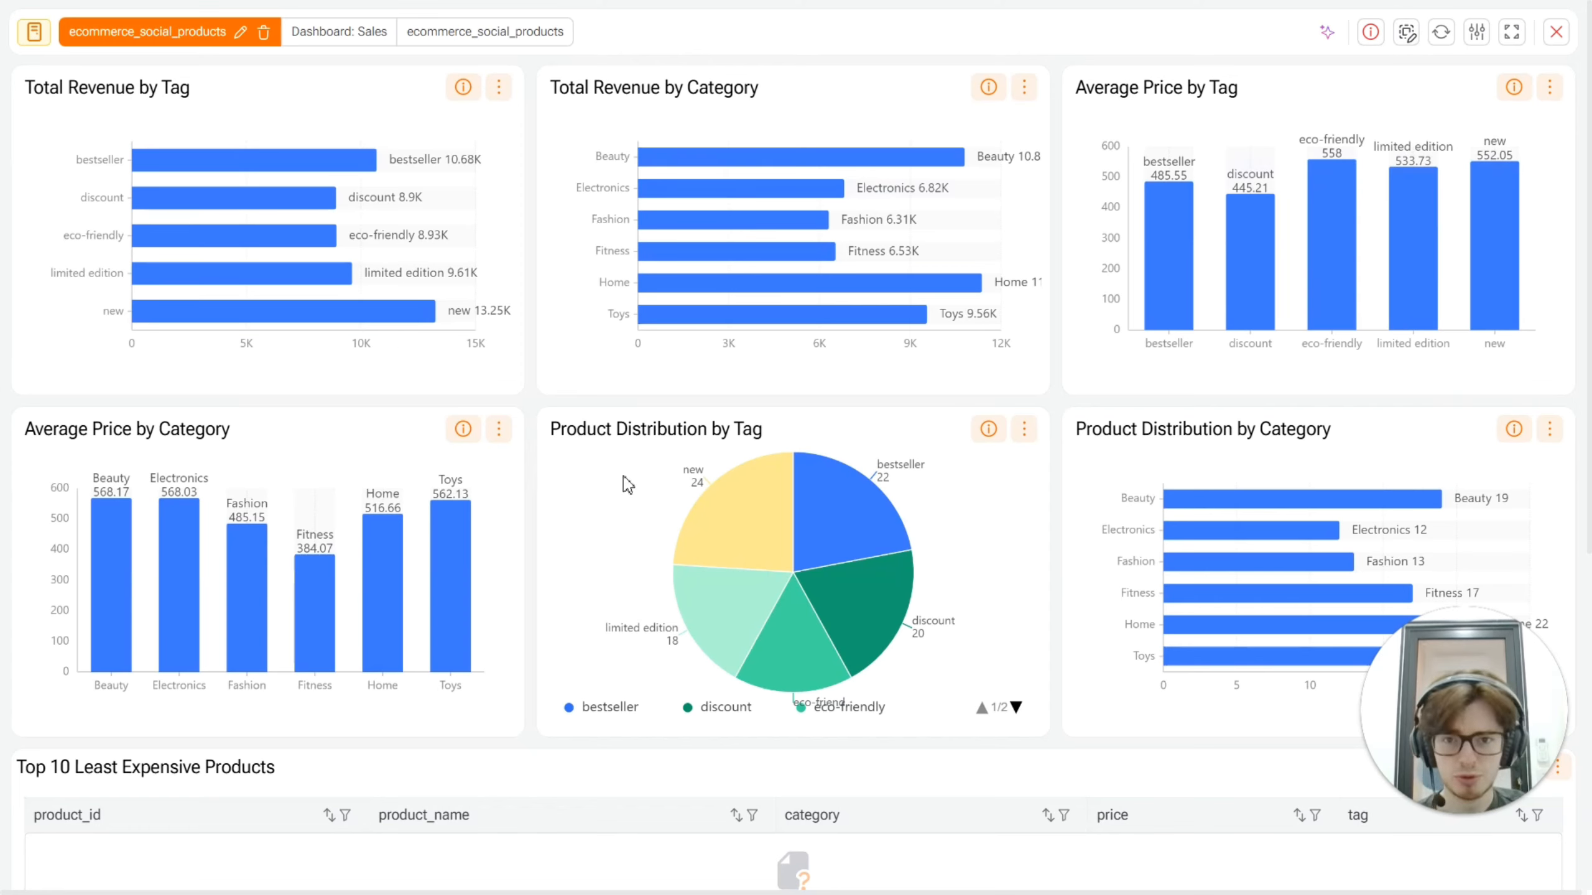
Step: View the context selection in Data Chat for the dashboard, and close the chat
{"action": "left_click", "coordinate": [1326, 31]}
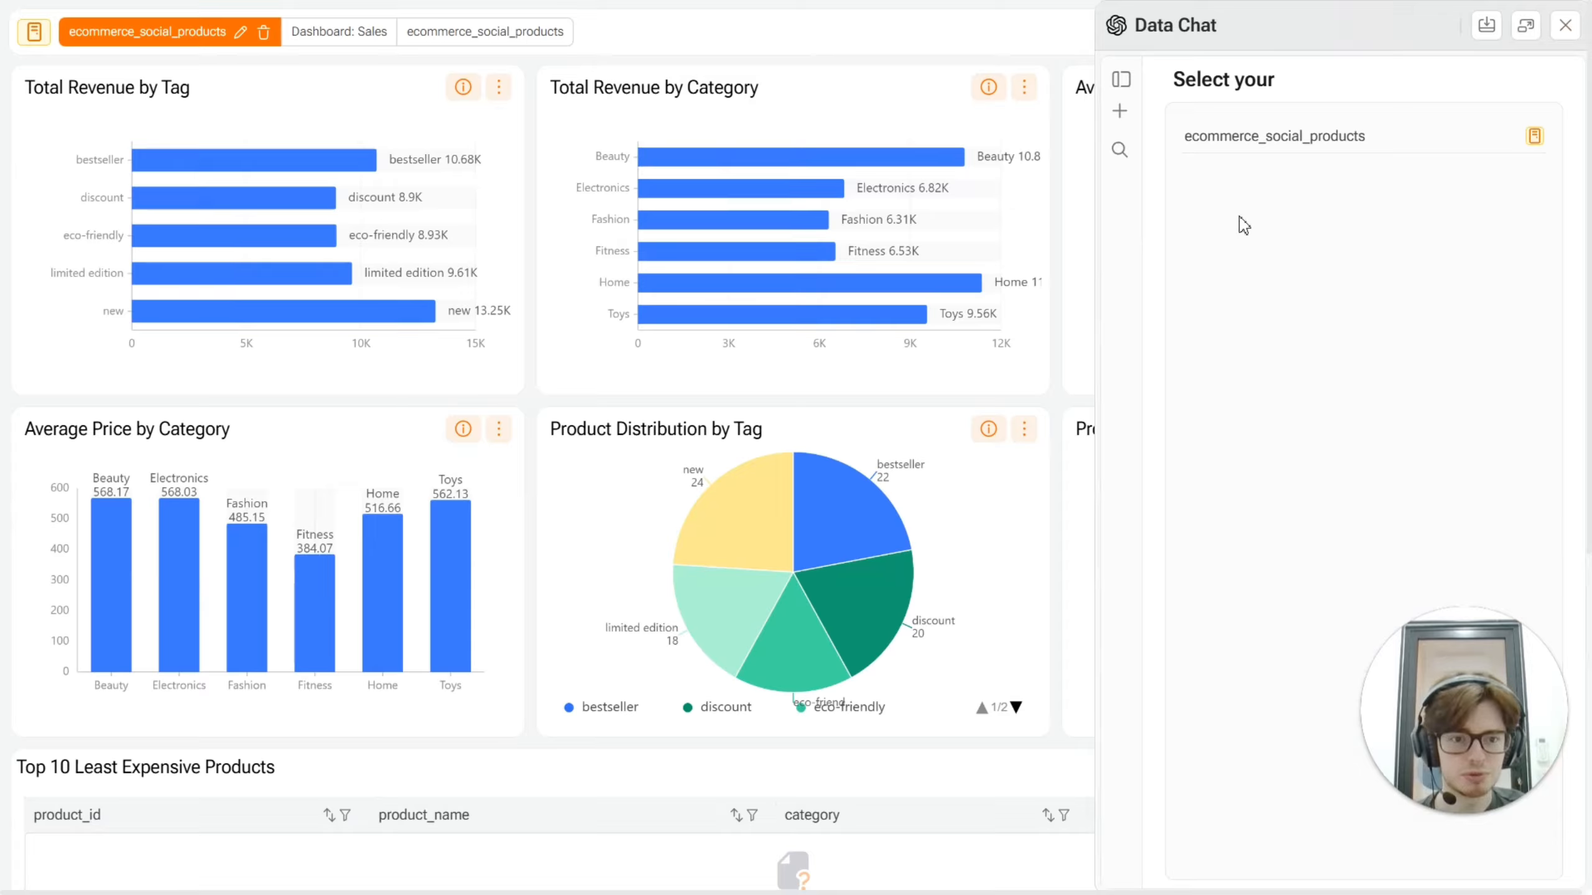
{"action": "scroll", "coordinate": [1268, 466], "scroll_direction": "down", "scroll_amount": 2}
{"action": "scroll", "coordinate": [1276, 696], "scroll_direction": "up", "scroll_amount": 2}
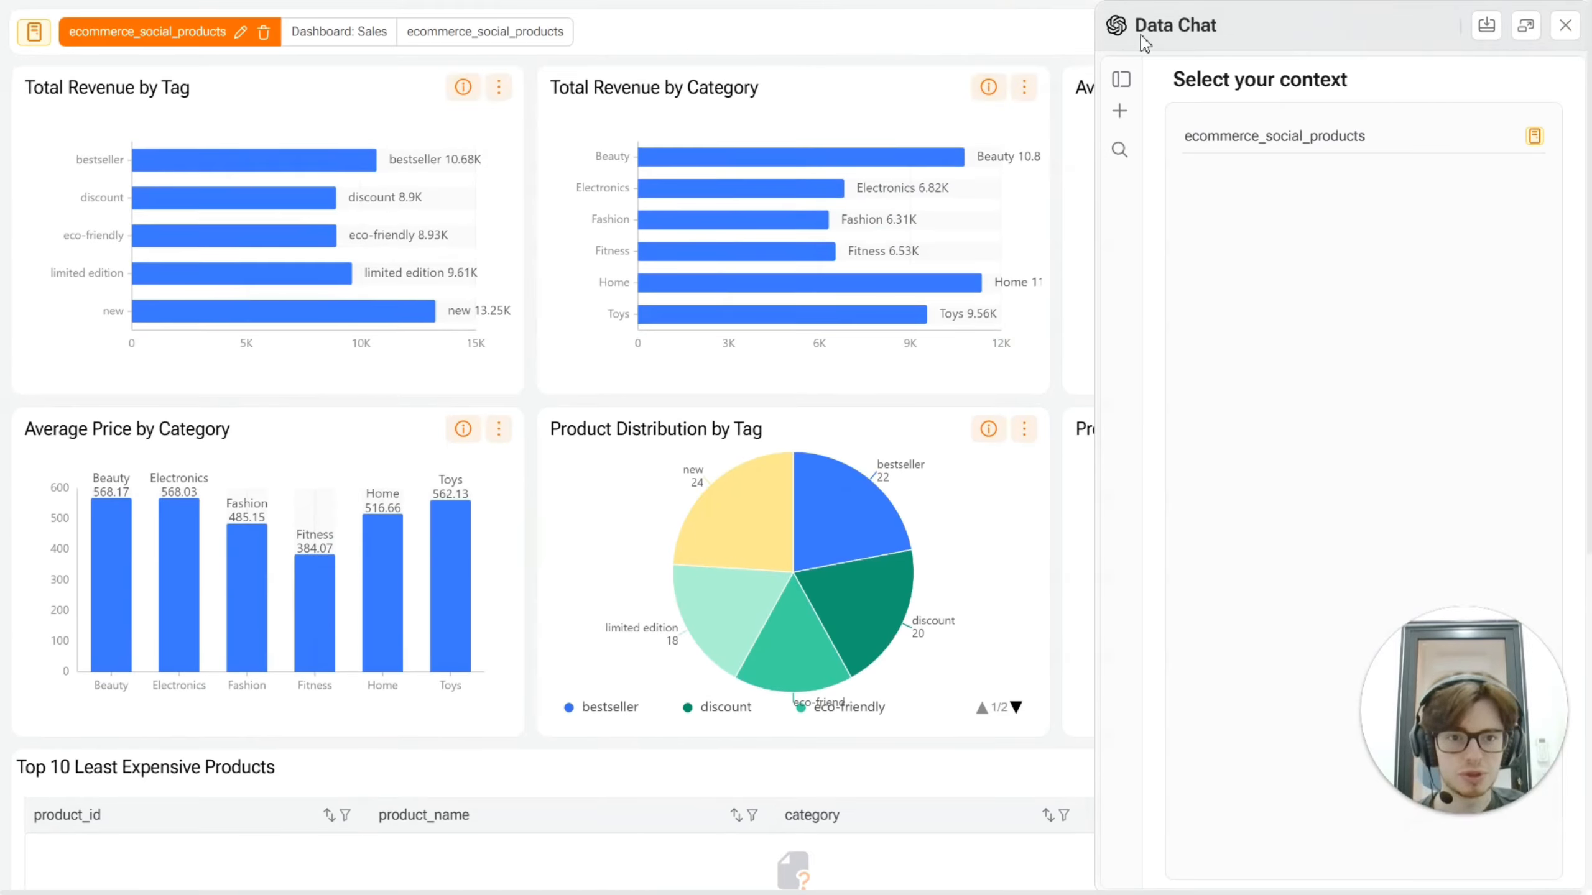
{"action": "left_click", "coordinate": [1565, 25]}
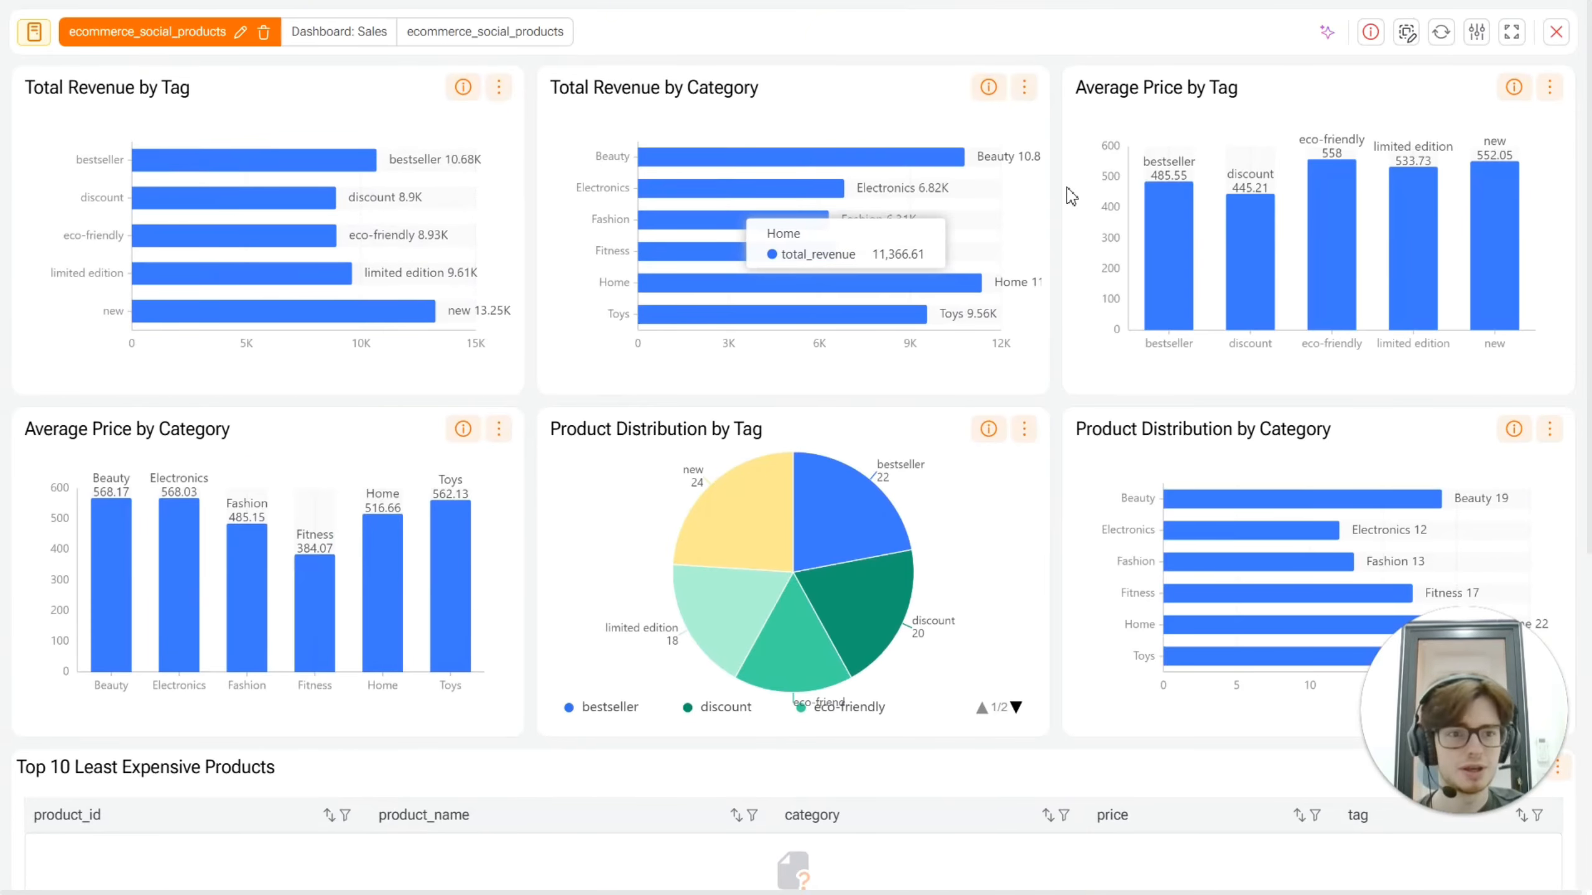
Step: Leave the dashboard and open the Discovery list in the flow editor of the Gaio Community - Docs project
{"action": "left_click", "coordinate": [1557, 32]}
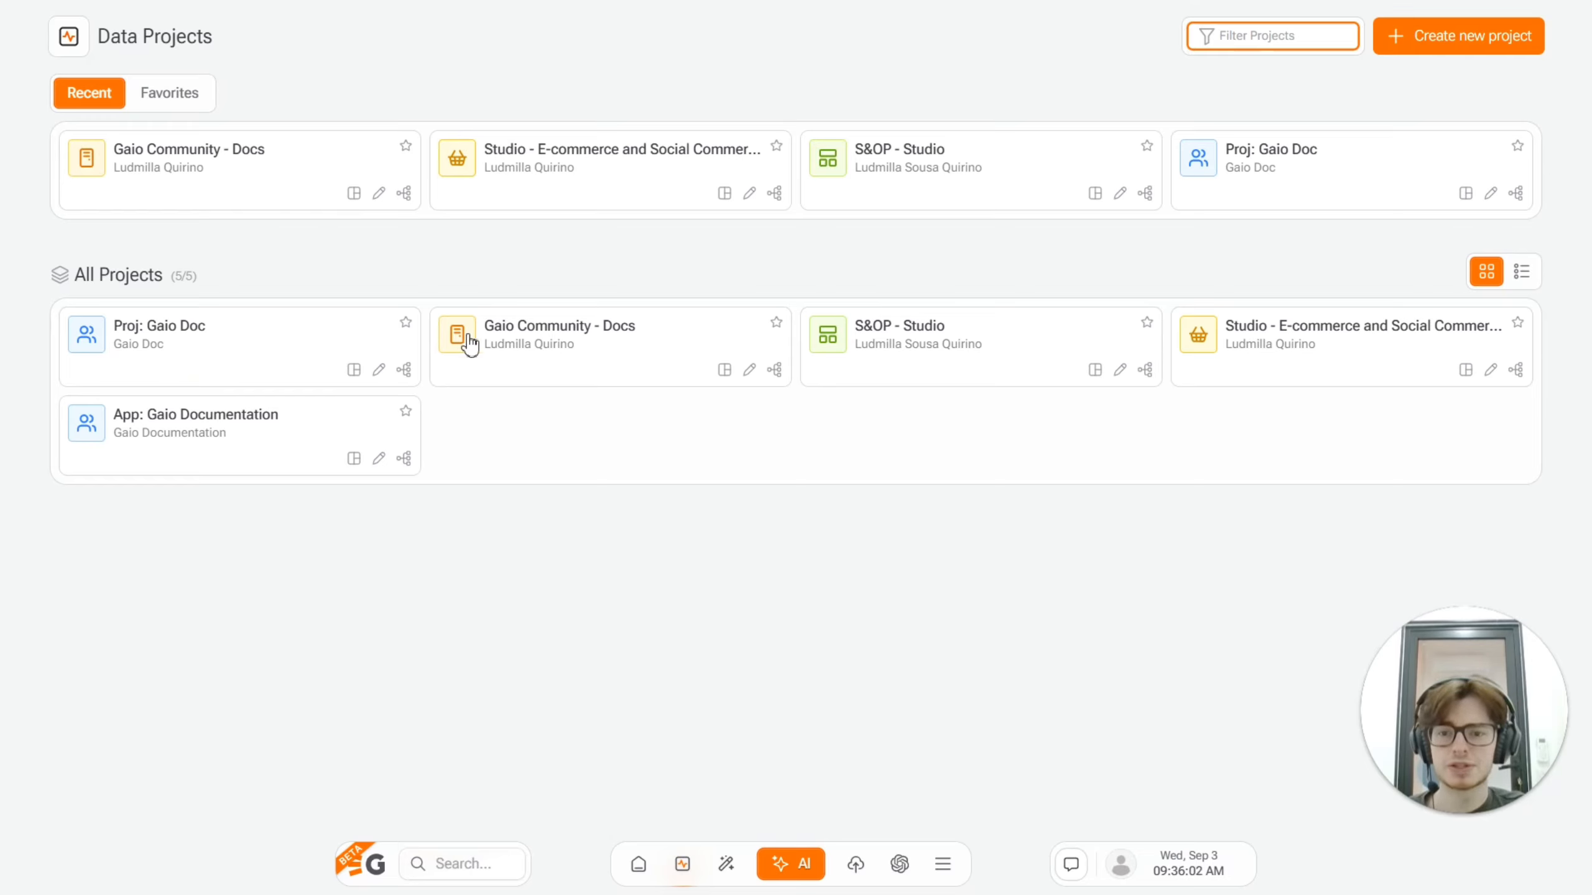
{"action": "left_click", "coordinate": [775, 369]}
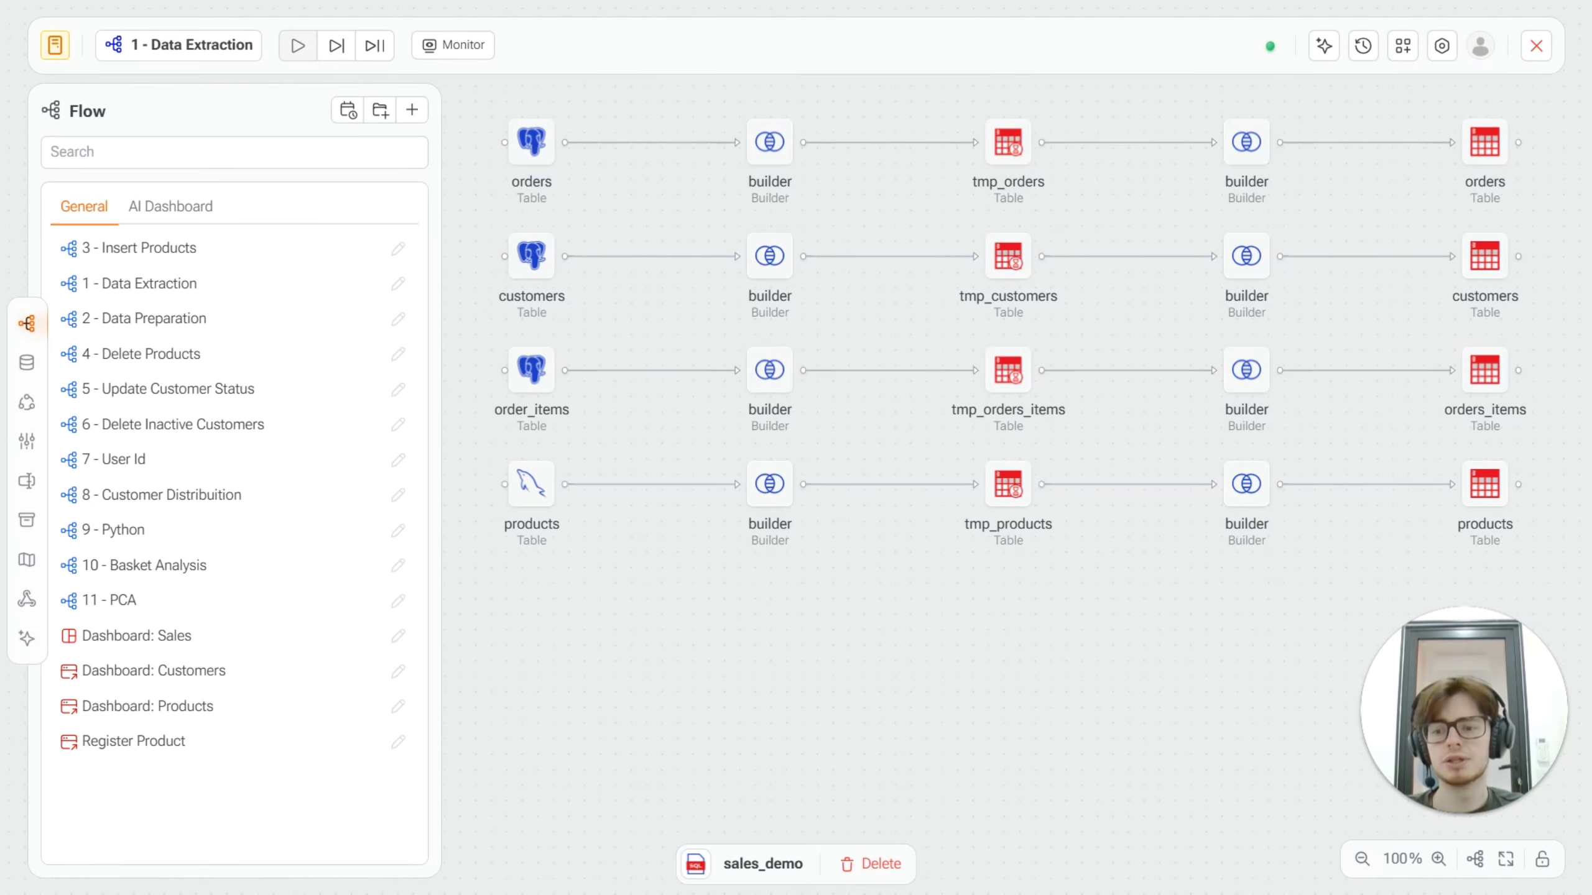
{"action": "left_click", "coordinate": [28, 640]}
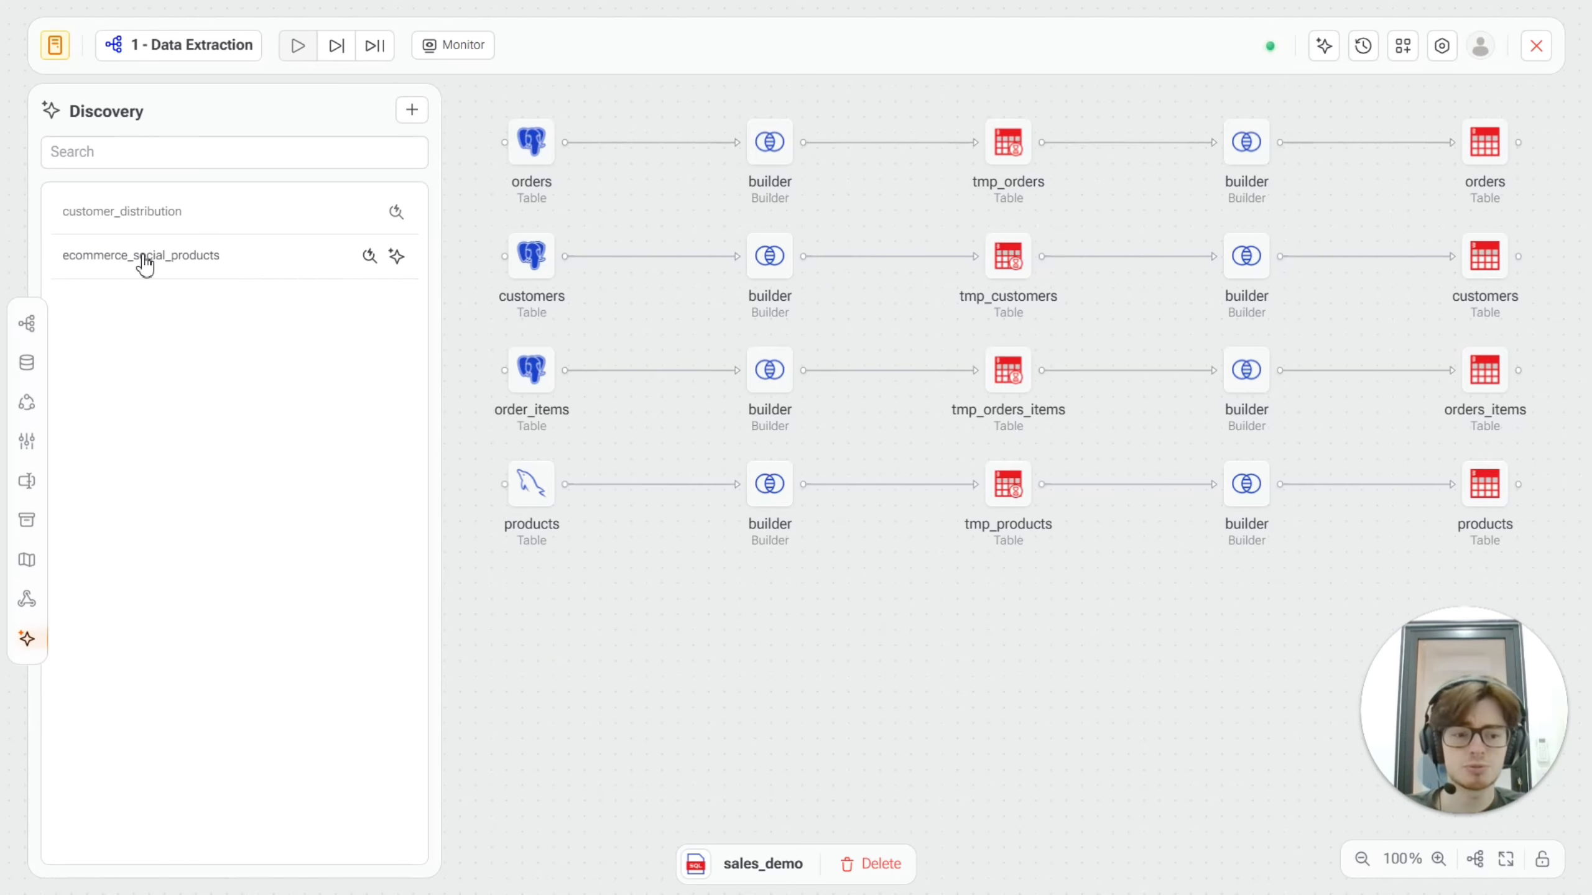
Step: Create a new Discovery entry labelled sales_demo that uses the sales table
{"action": "left_click", "coordinate": [414, 113]}
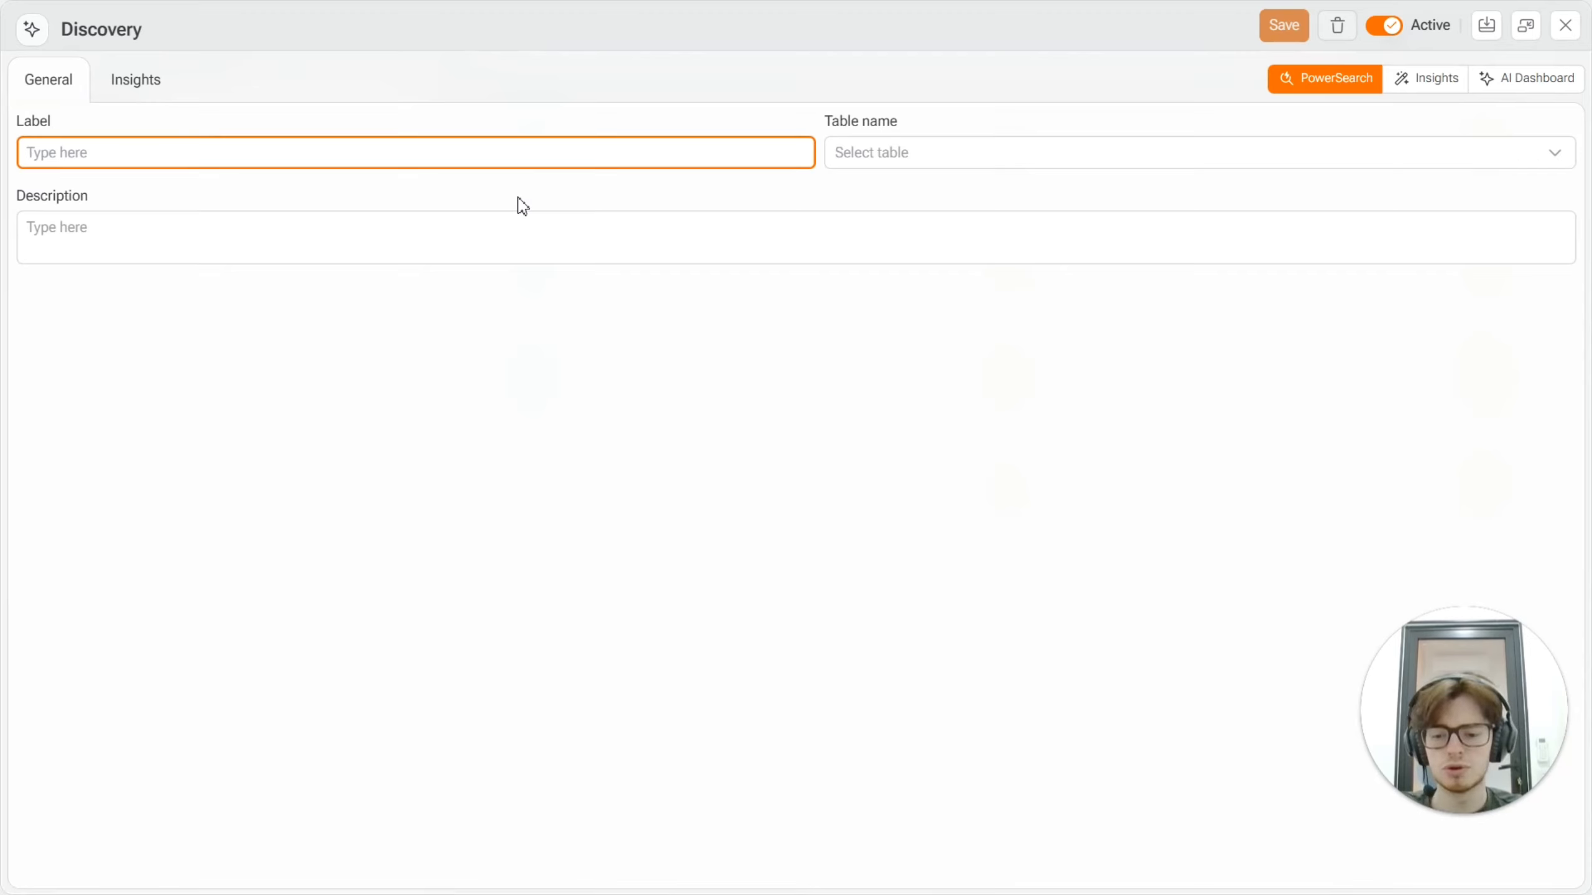
{"action": "type", "text": "sales_demo"}
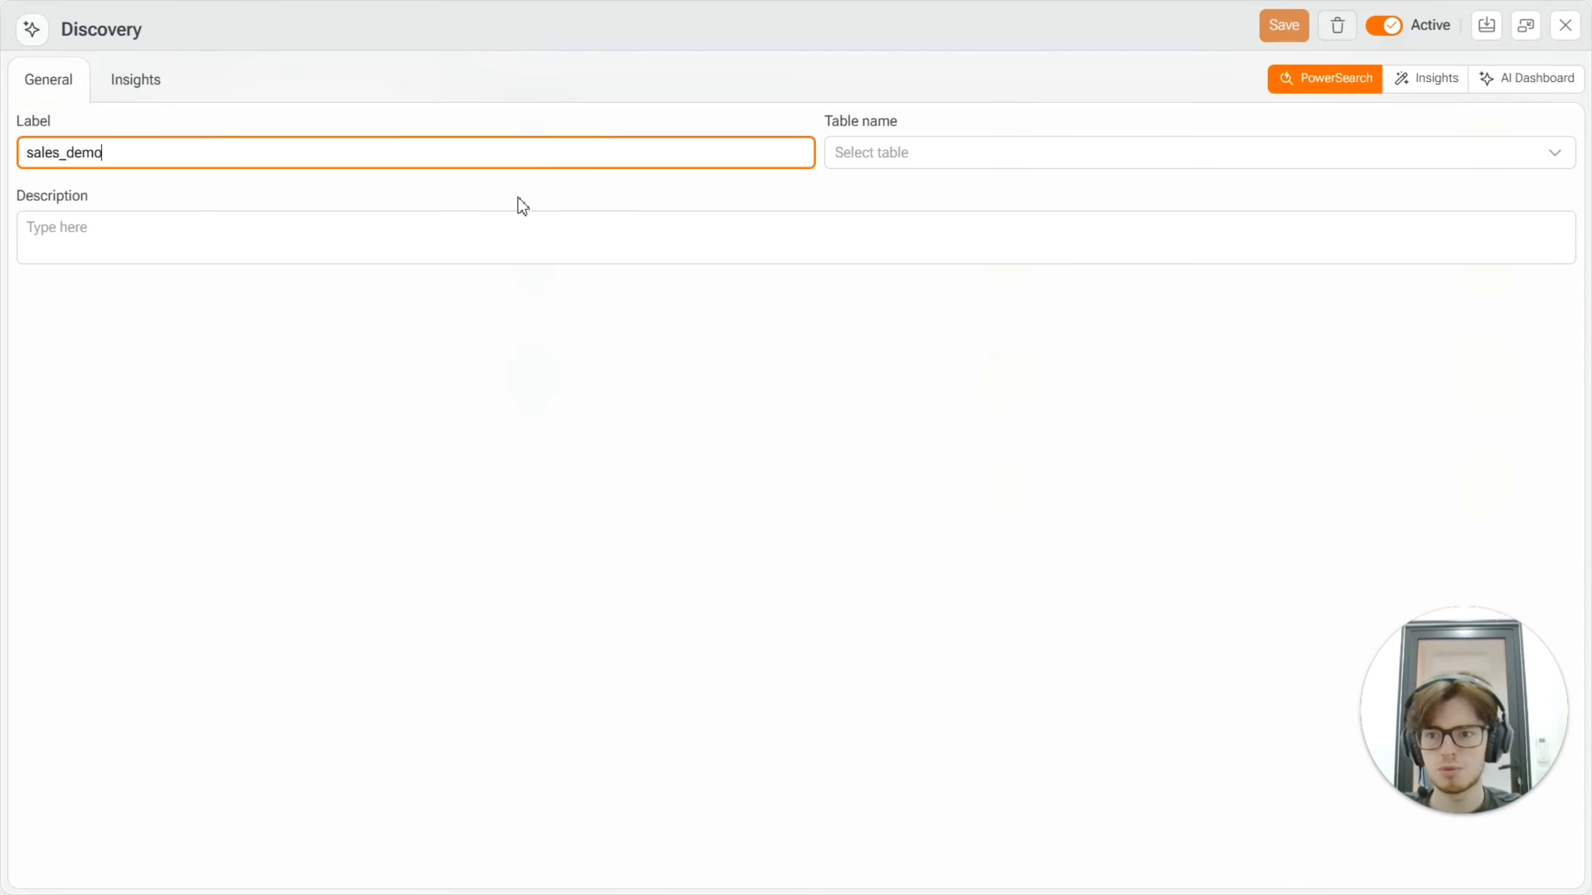
{"action": "left_click", "coordinate": [902, 150]}
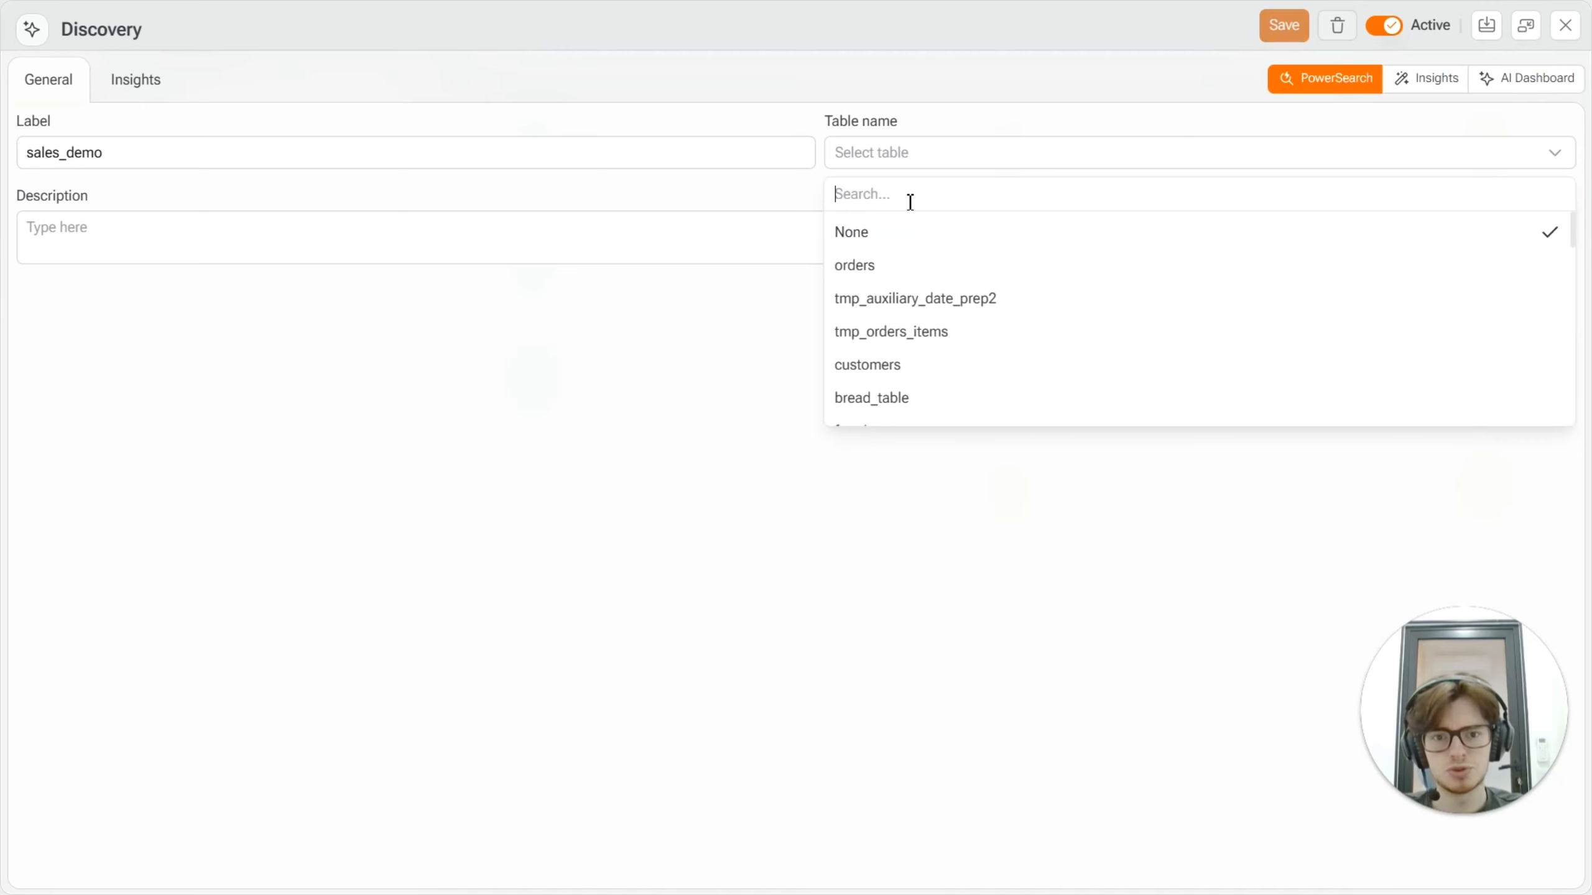
{"action": "type", "text": "sales"}
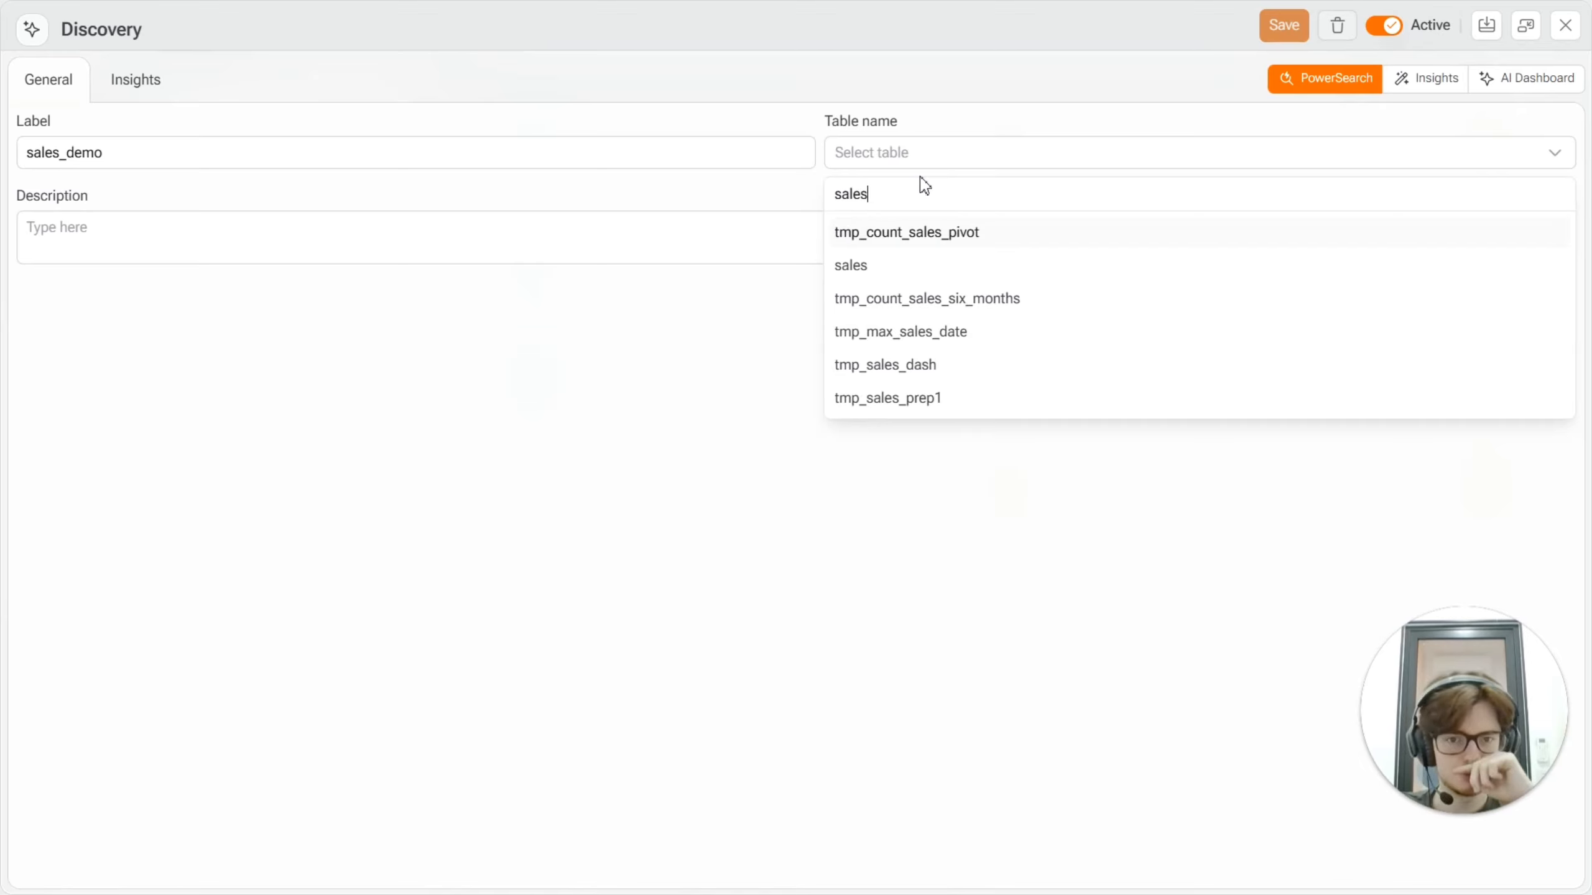
{"action": "left_click", "coordinate": [853, 265]}
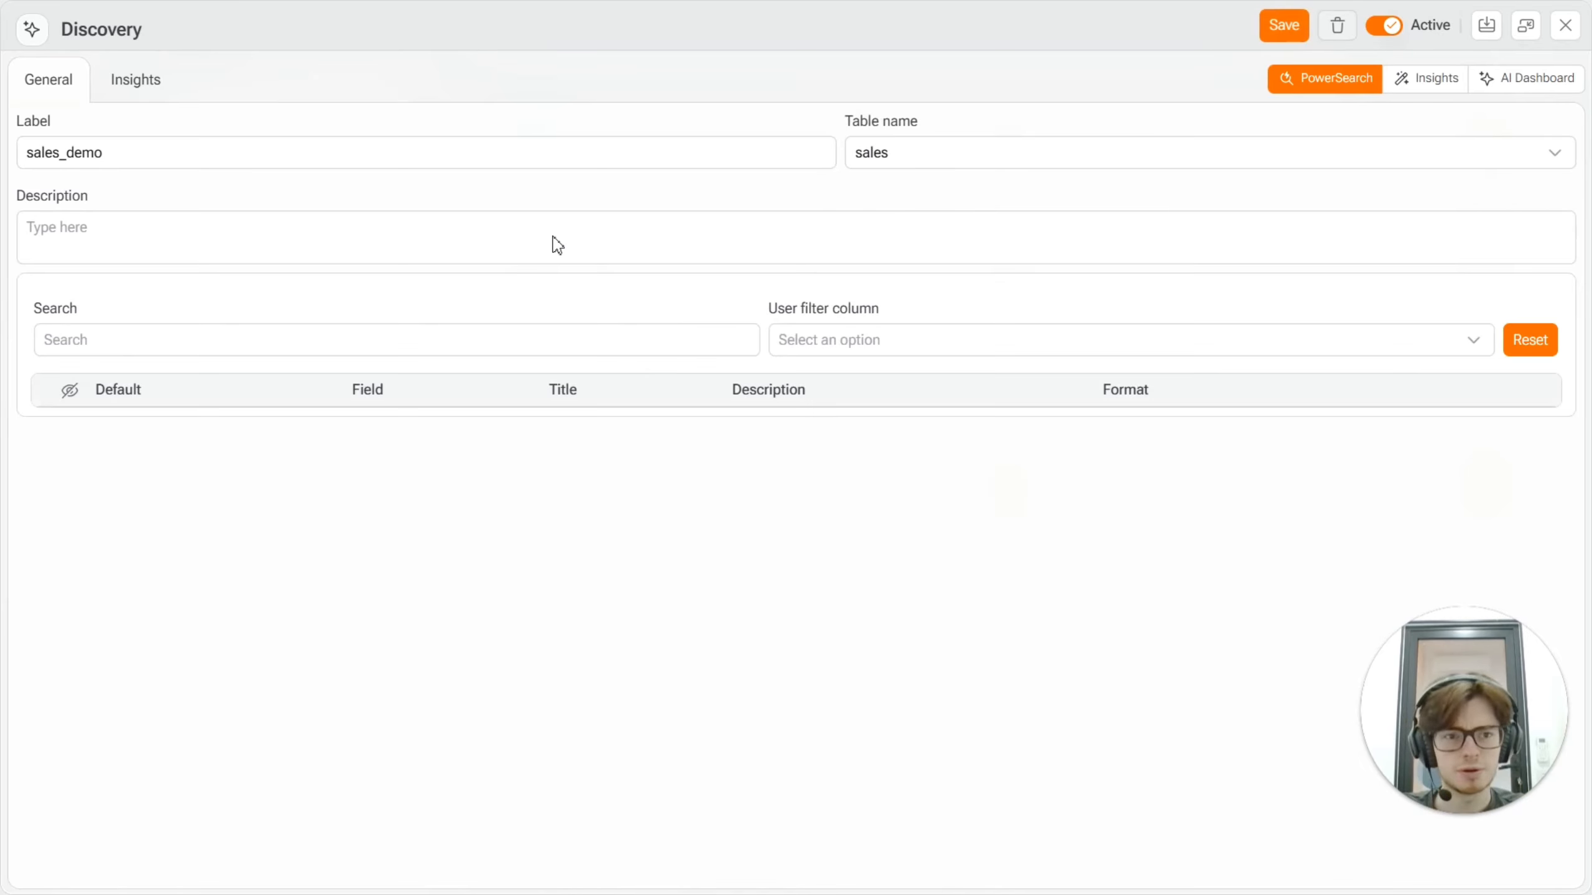
{"action": "left_click", "coordinate": [501, 237]}
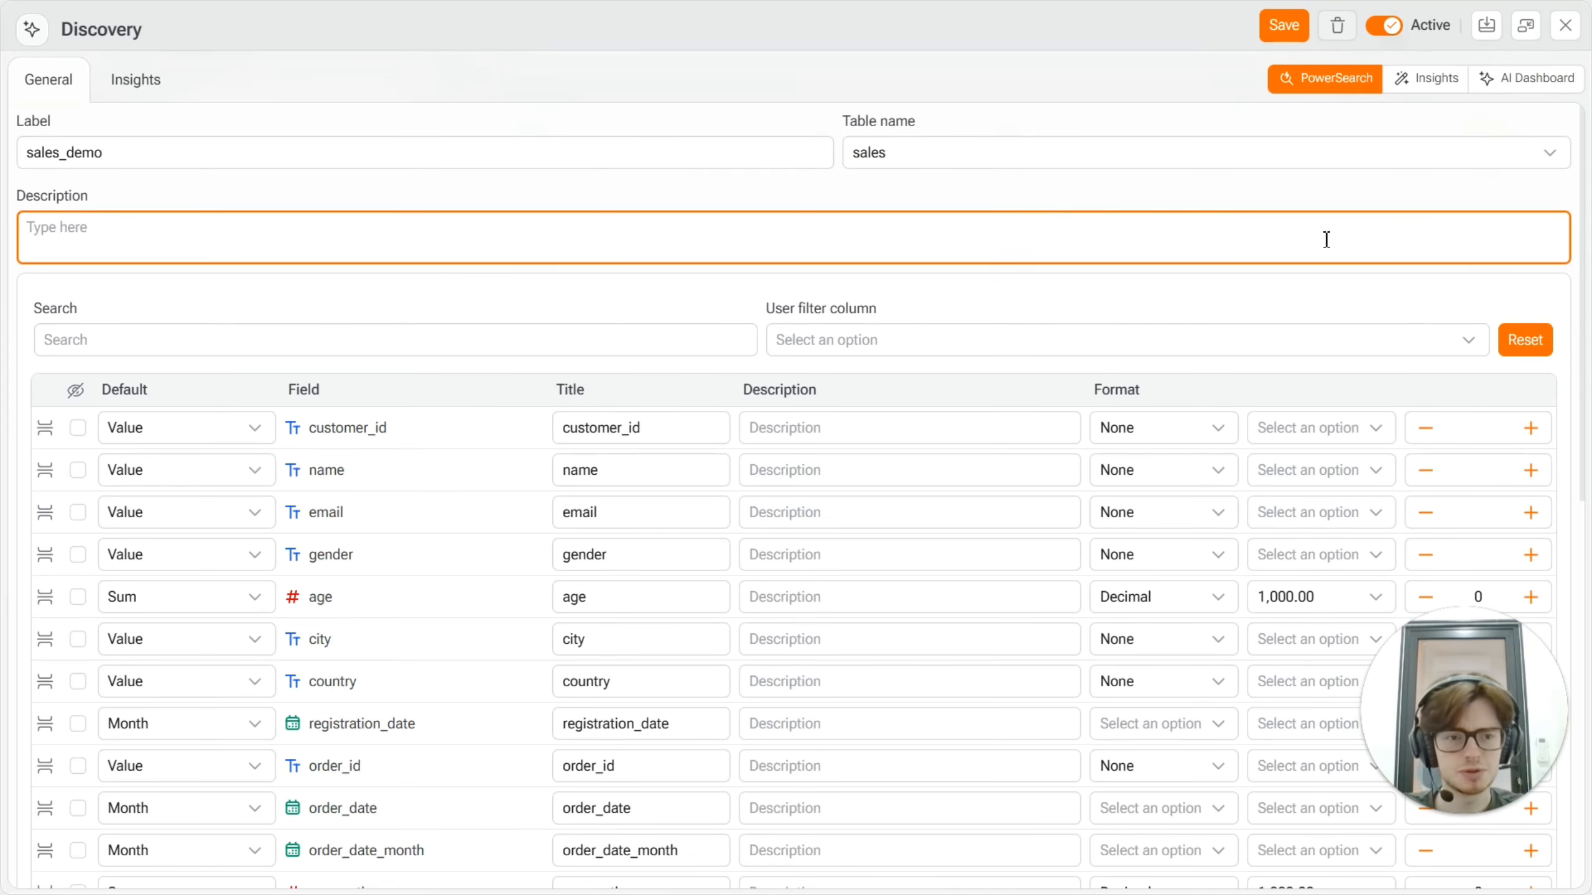
{"action": "left_click", "coordinate": [1363, 301]}
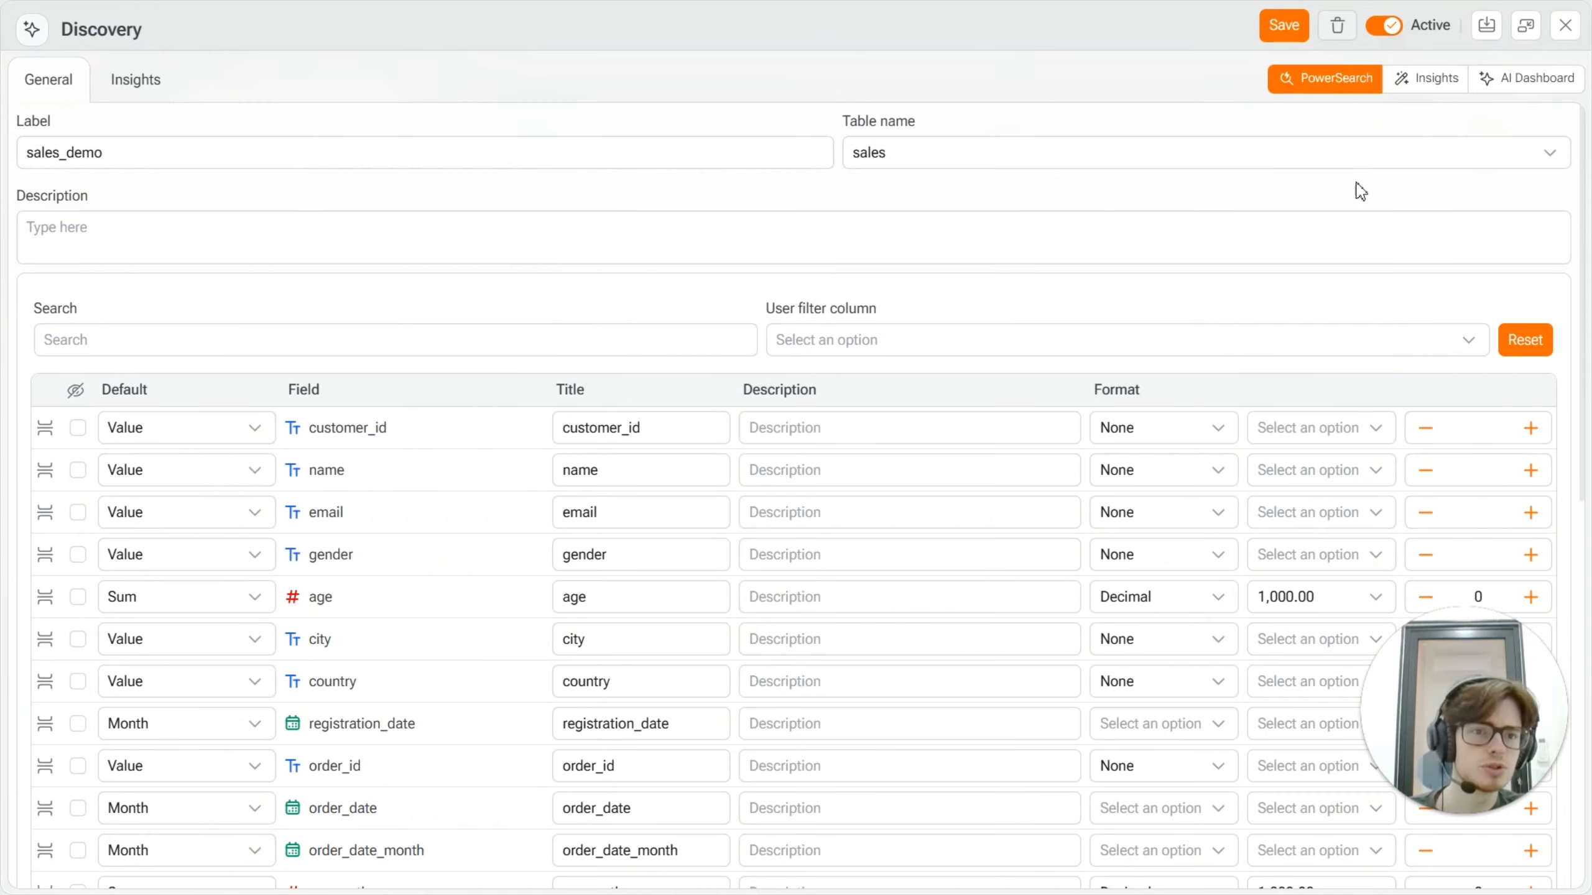
Step: Enable Insights and AI Dashboard alongside PowerSearch for the sales_demo Discovery entry, keeping the entry active
{"action": "left_click", "coordinate": [1435, 80]}
{"action": "left_click", "coordinate": [1511, 79]}
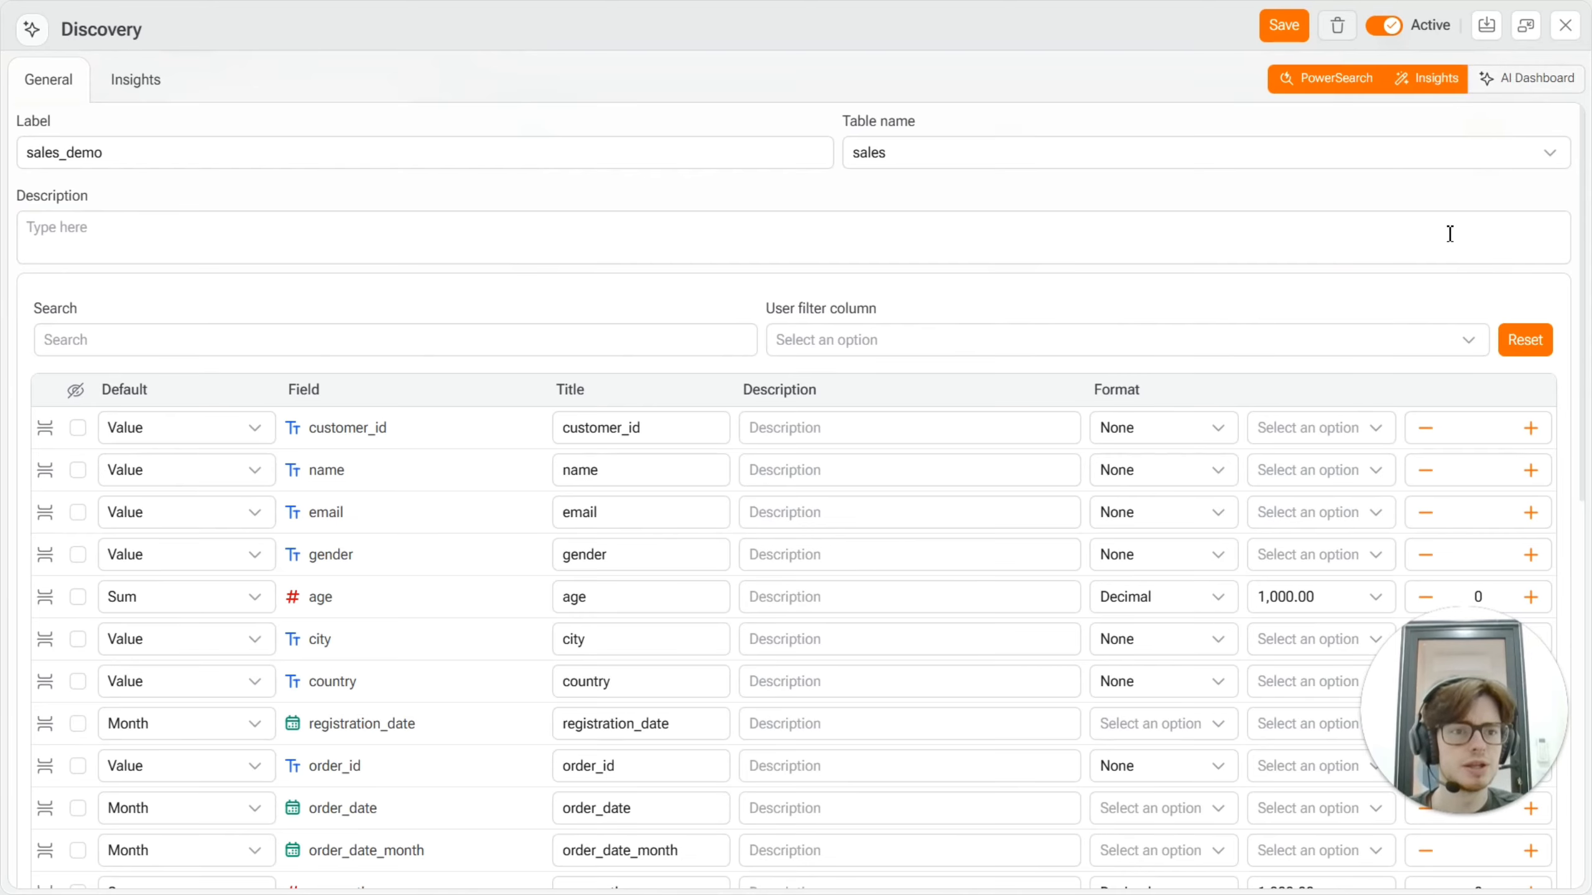
{"action": "left_click", "coordinate": [1336, 87]}
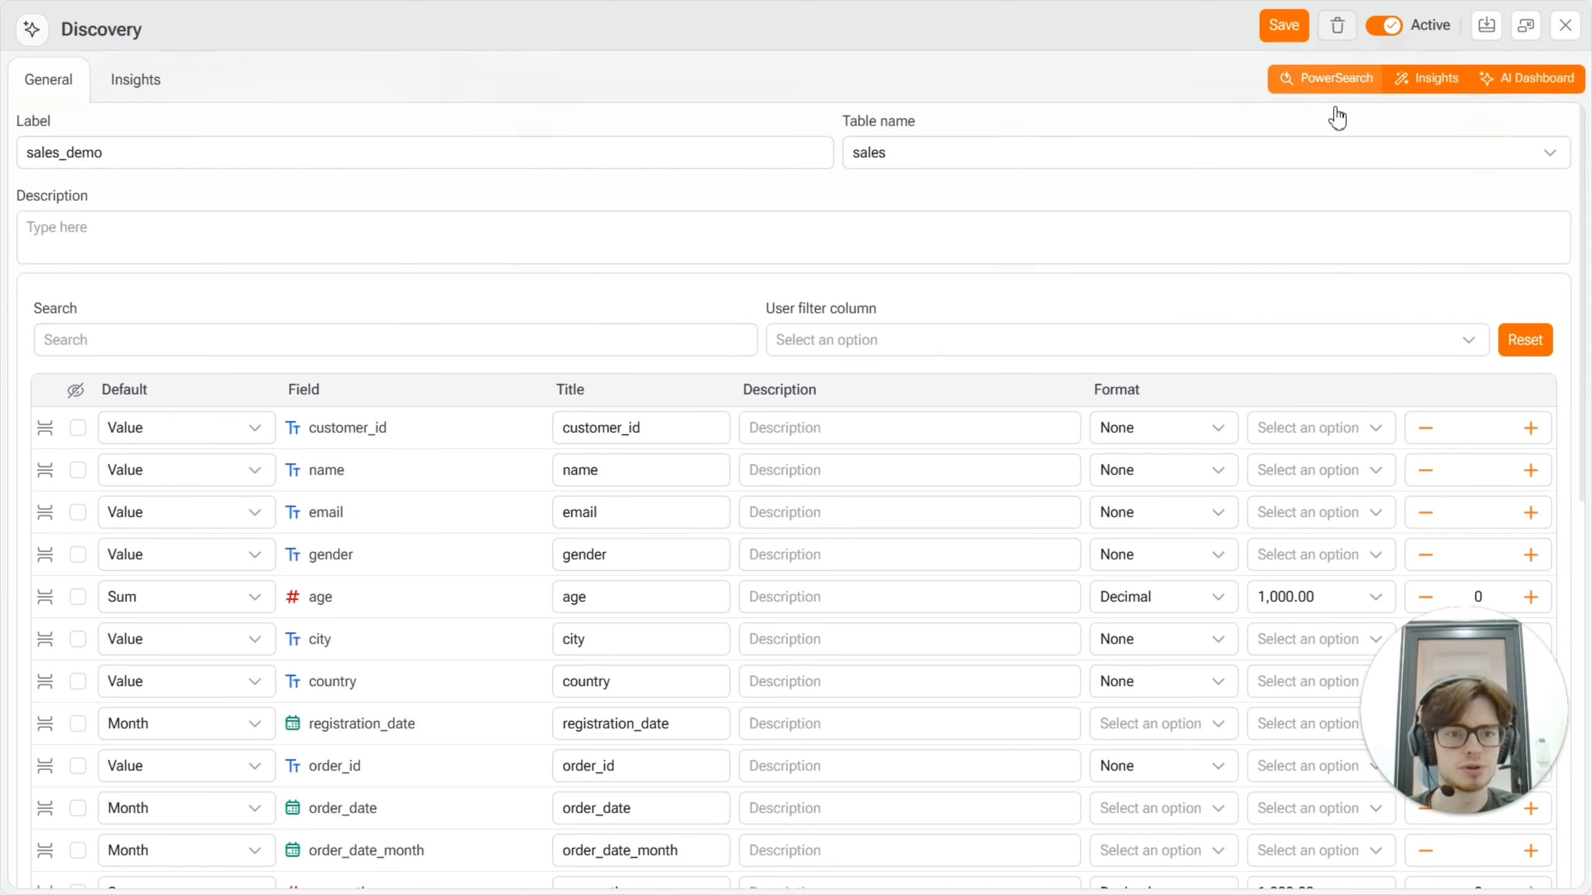
{"action": "left_click", "coordinate": [1419, 89]}
{"action": "left_click", "coordinate": [1427, 79]}
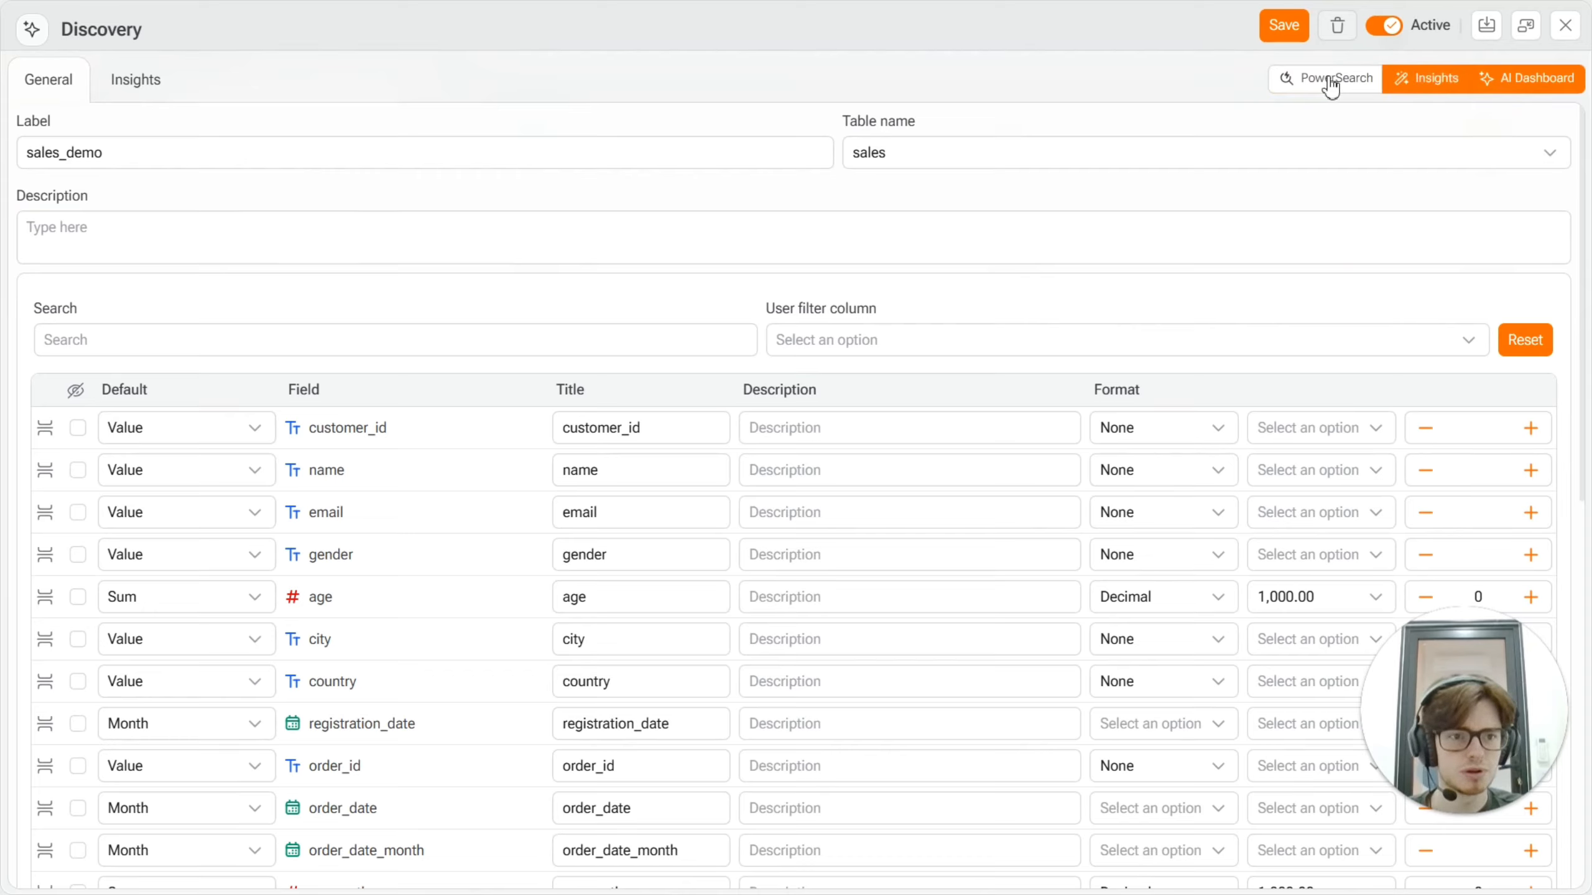
{"action": "left_click", "coordinate": [1330, 78]}
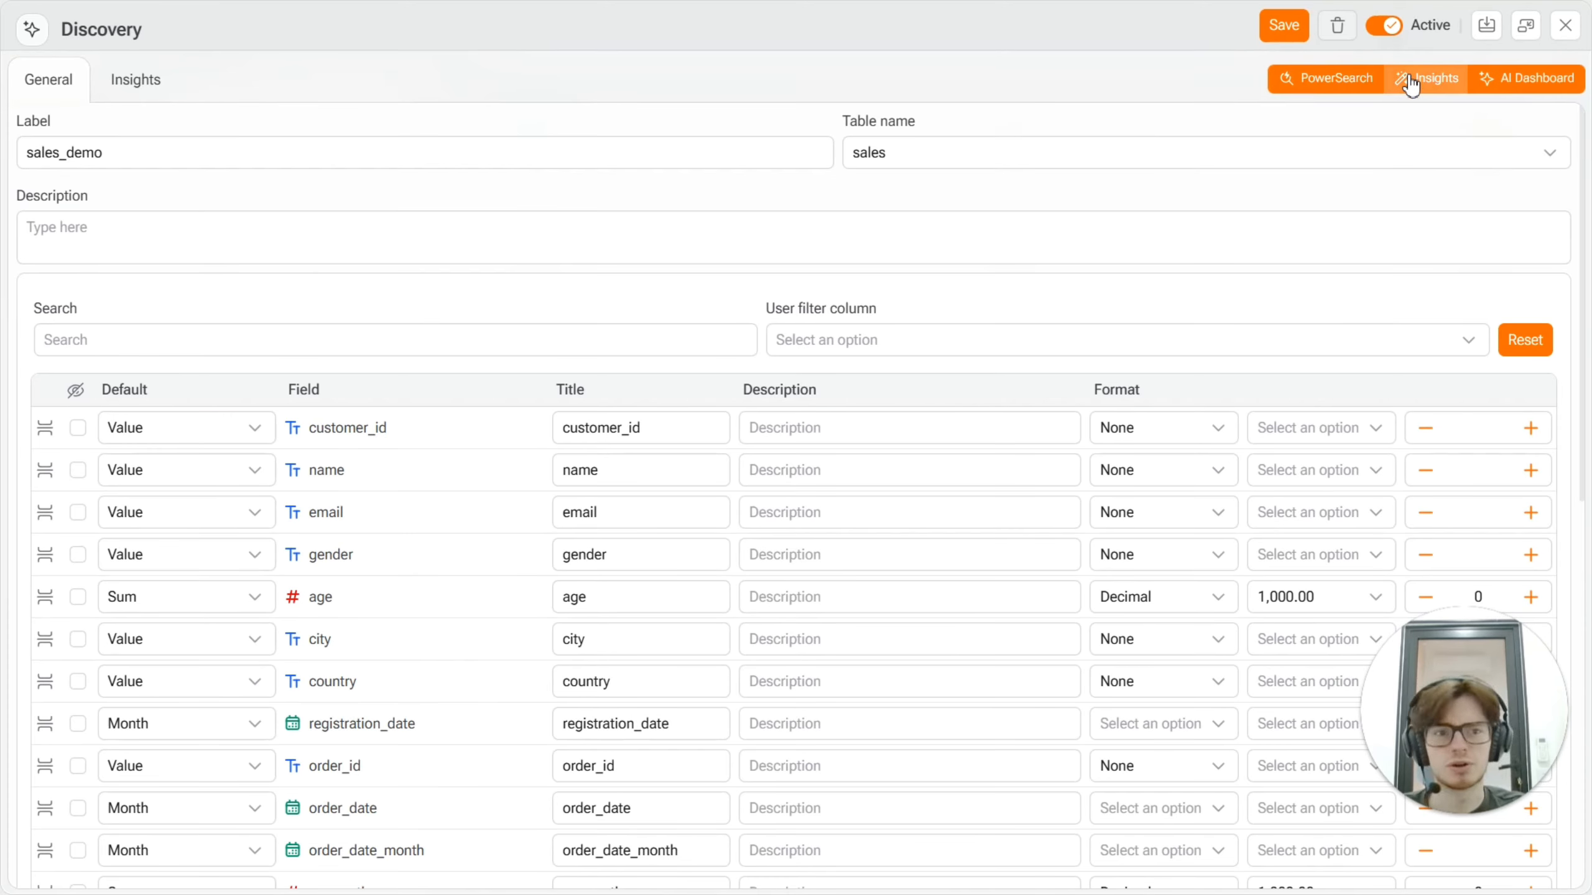
{"action": "left_click", "coordinate": [1380, 32]}
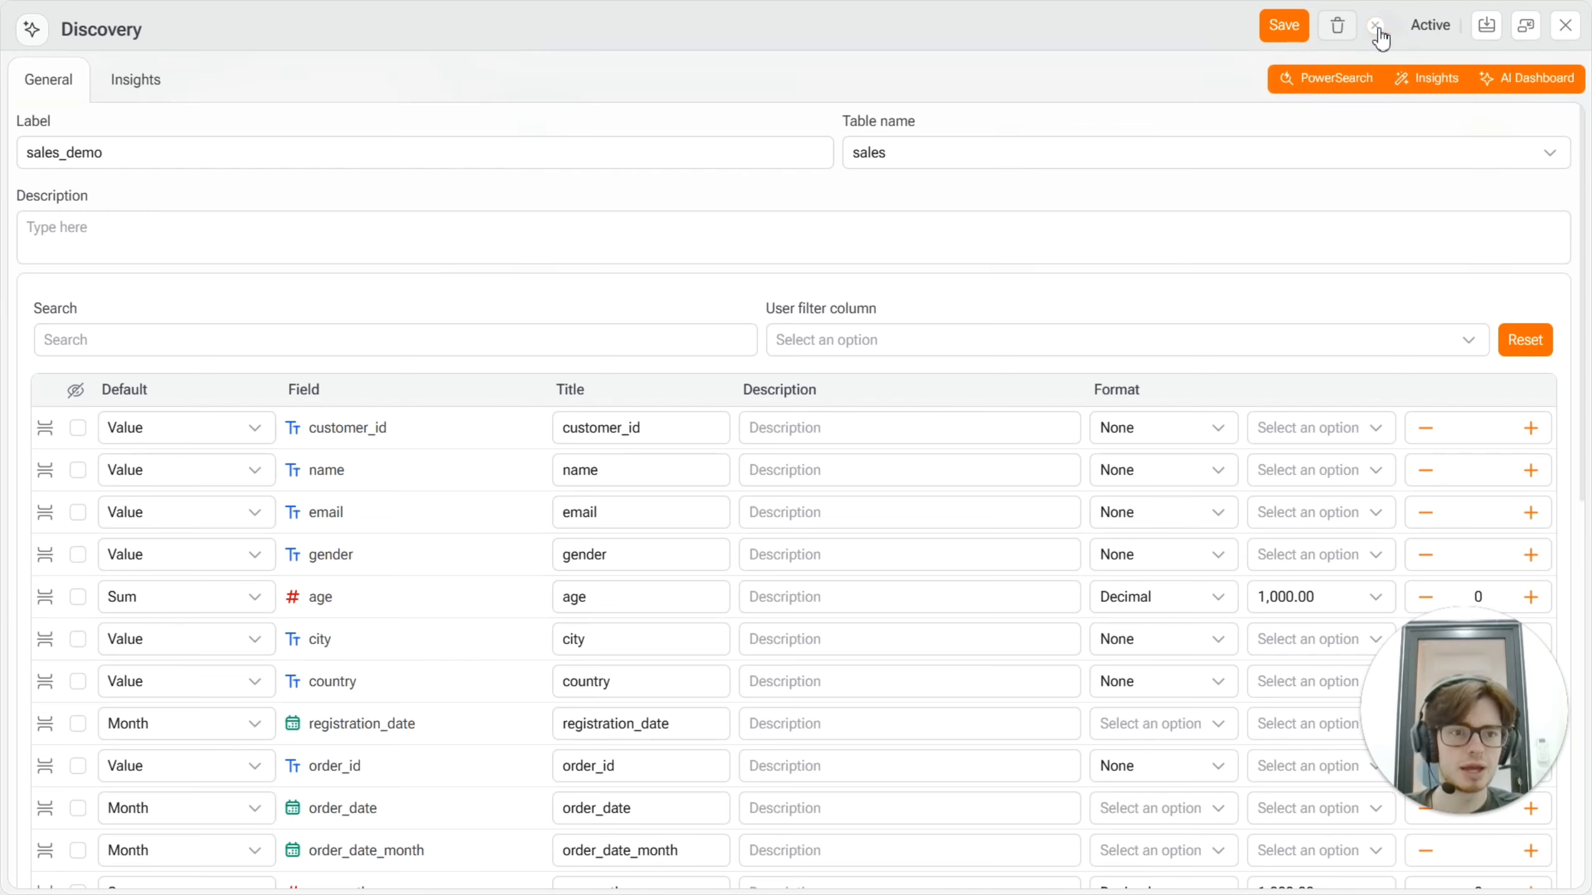
{"action": "left_click", "coordinate": [1382, 29]}
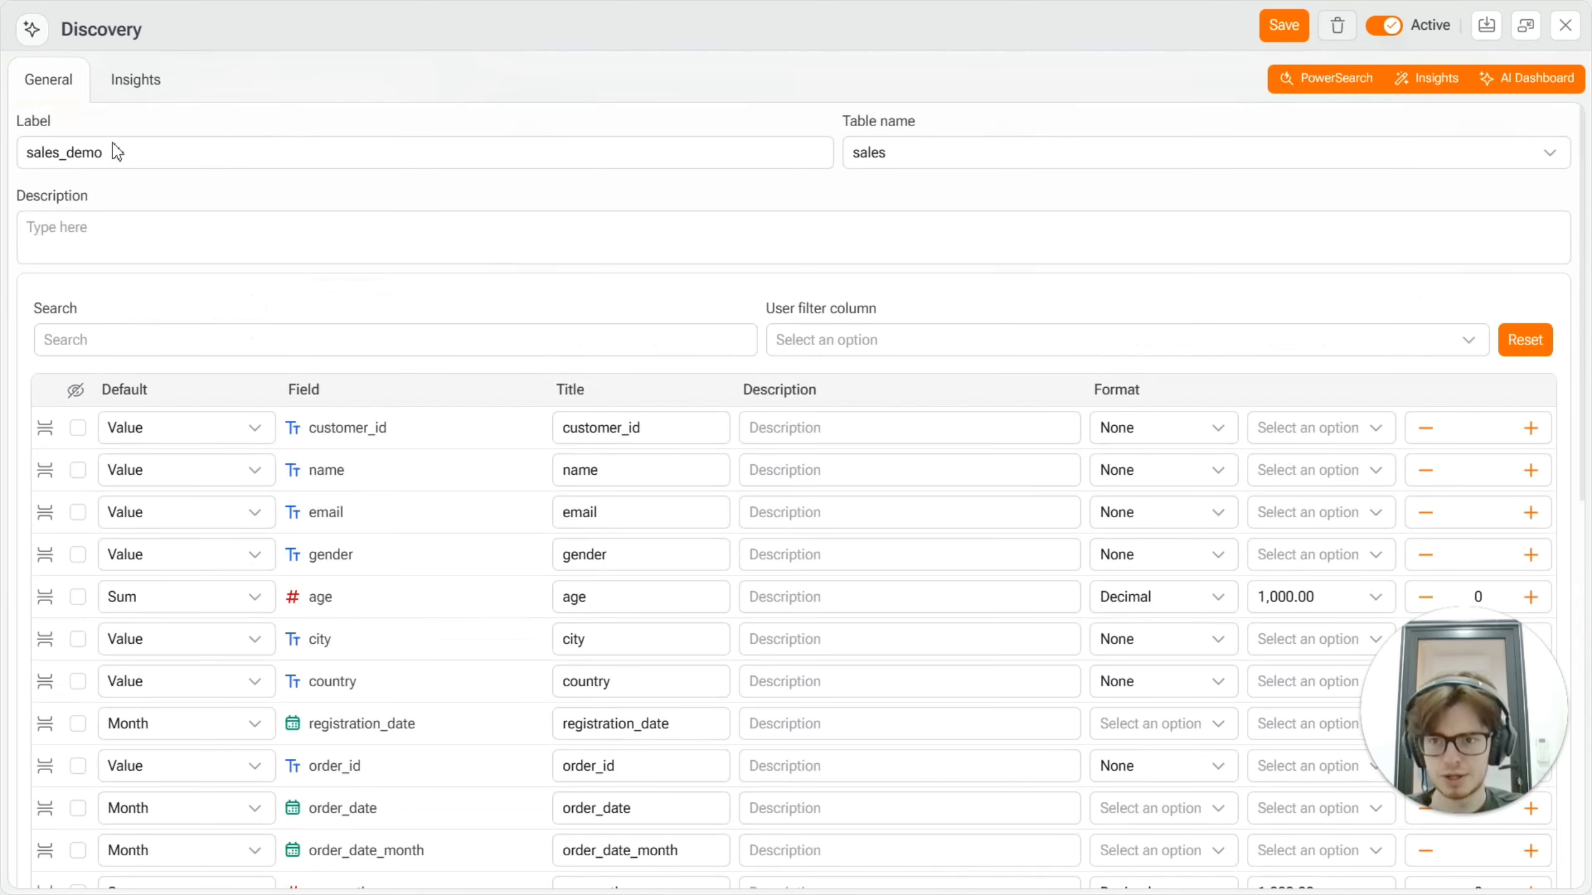
Step: Choose country as the dimension in the Insights settings of the sales_demo entry, with the Insights type enabled
{"action": "left_click", "coordinate": [127, 89]}
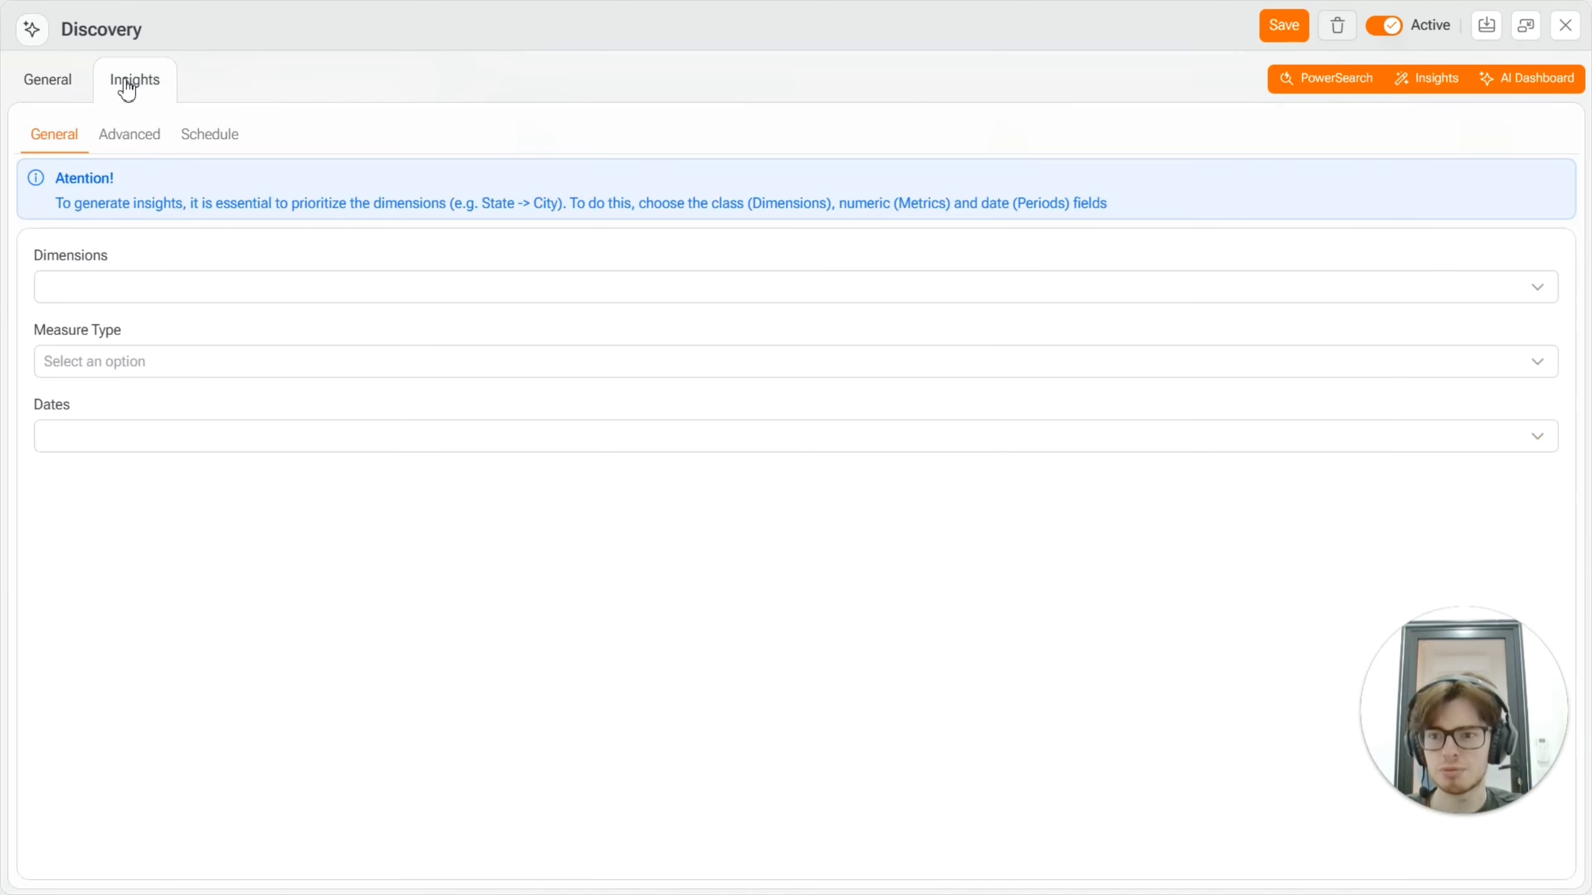
{"action": "left_click", "coordinate": [1429, 91]}
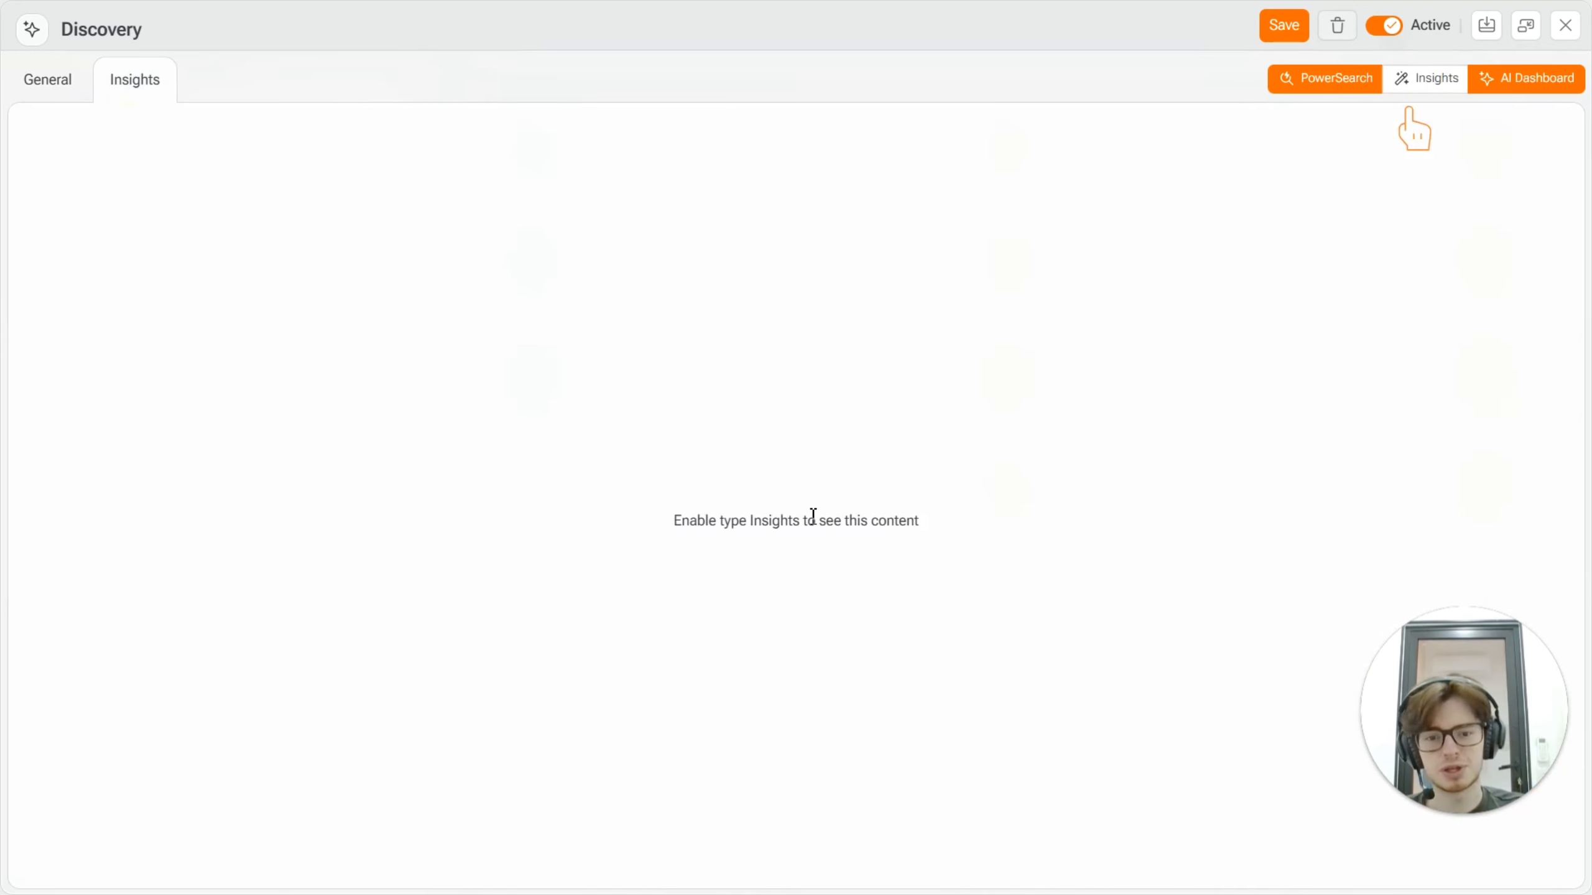
{"action": "left_click", "coordinate": [1430, 94]}
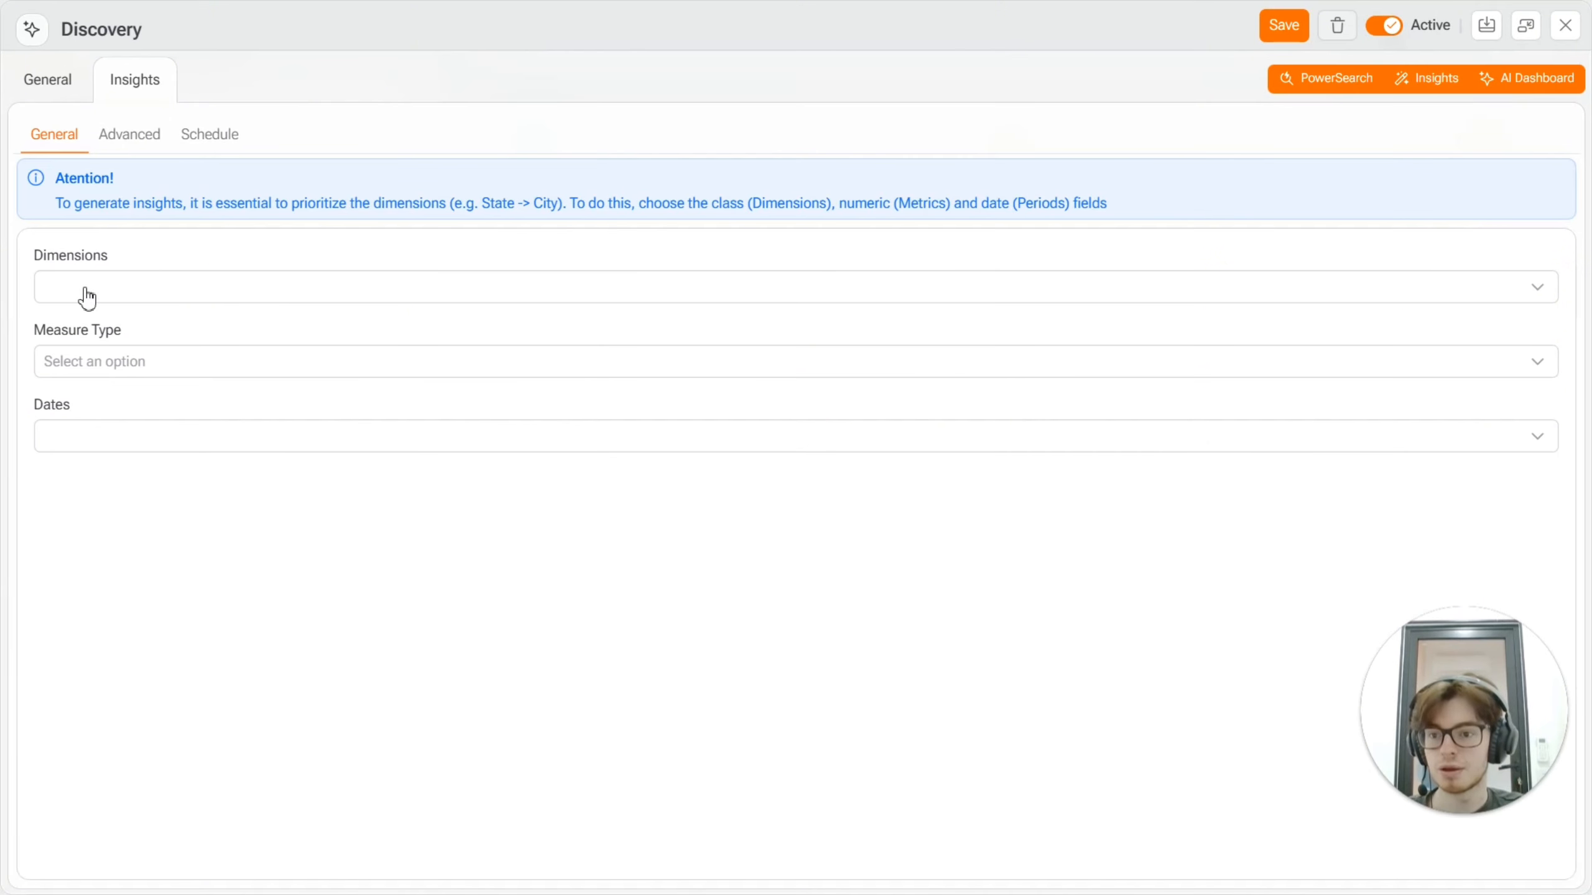
{"action": "left_click", "coordinate": [123, 286]}
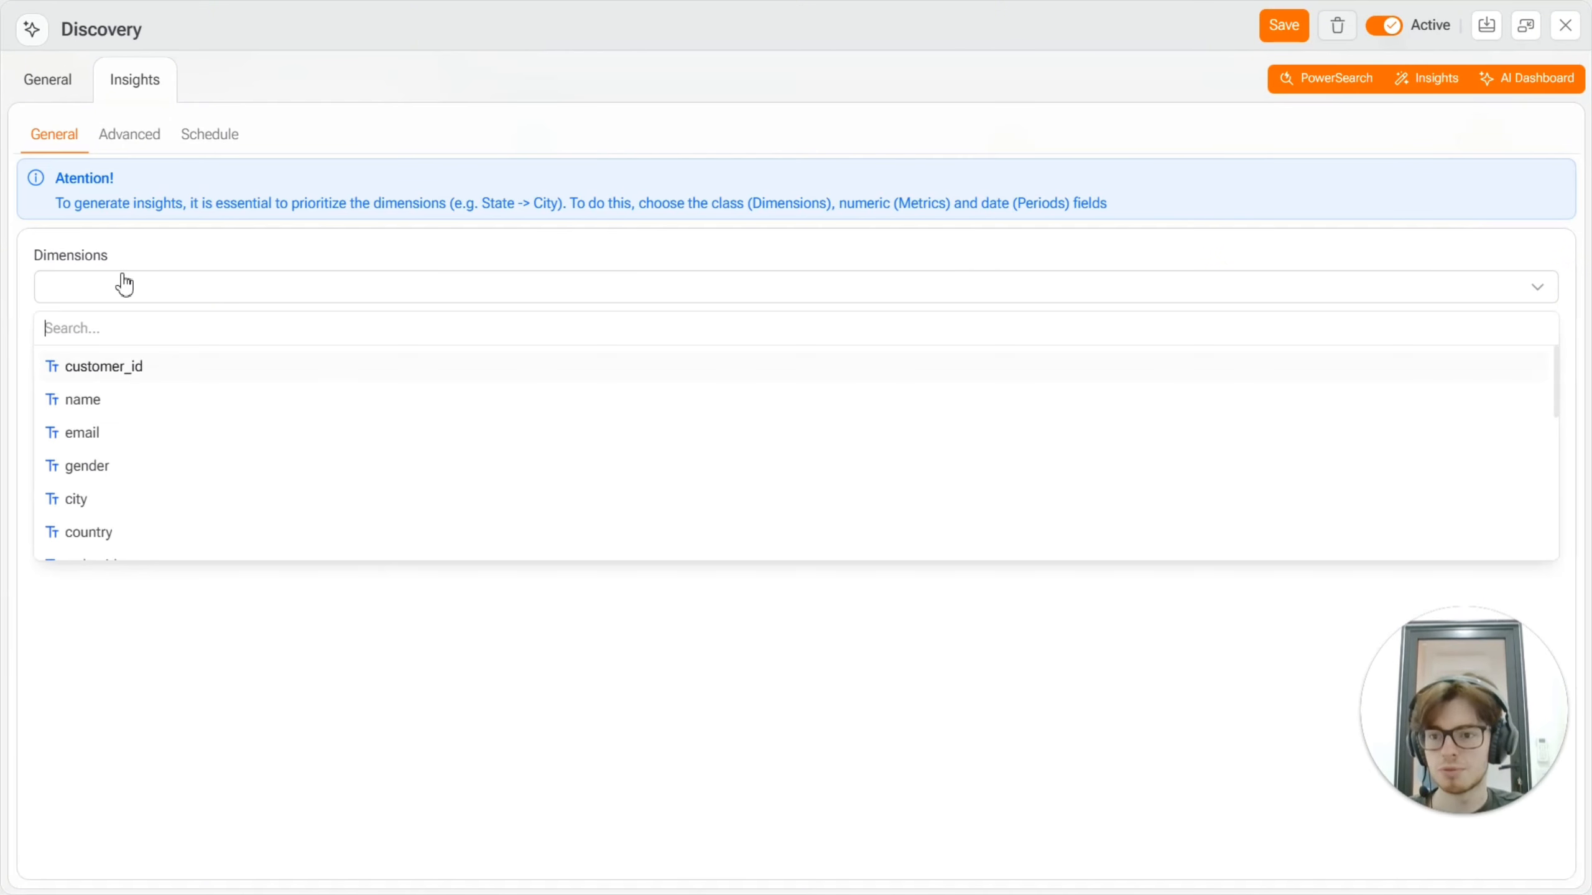
{"action": "left_click", "coordinate": [89, 540]}
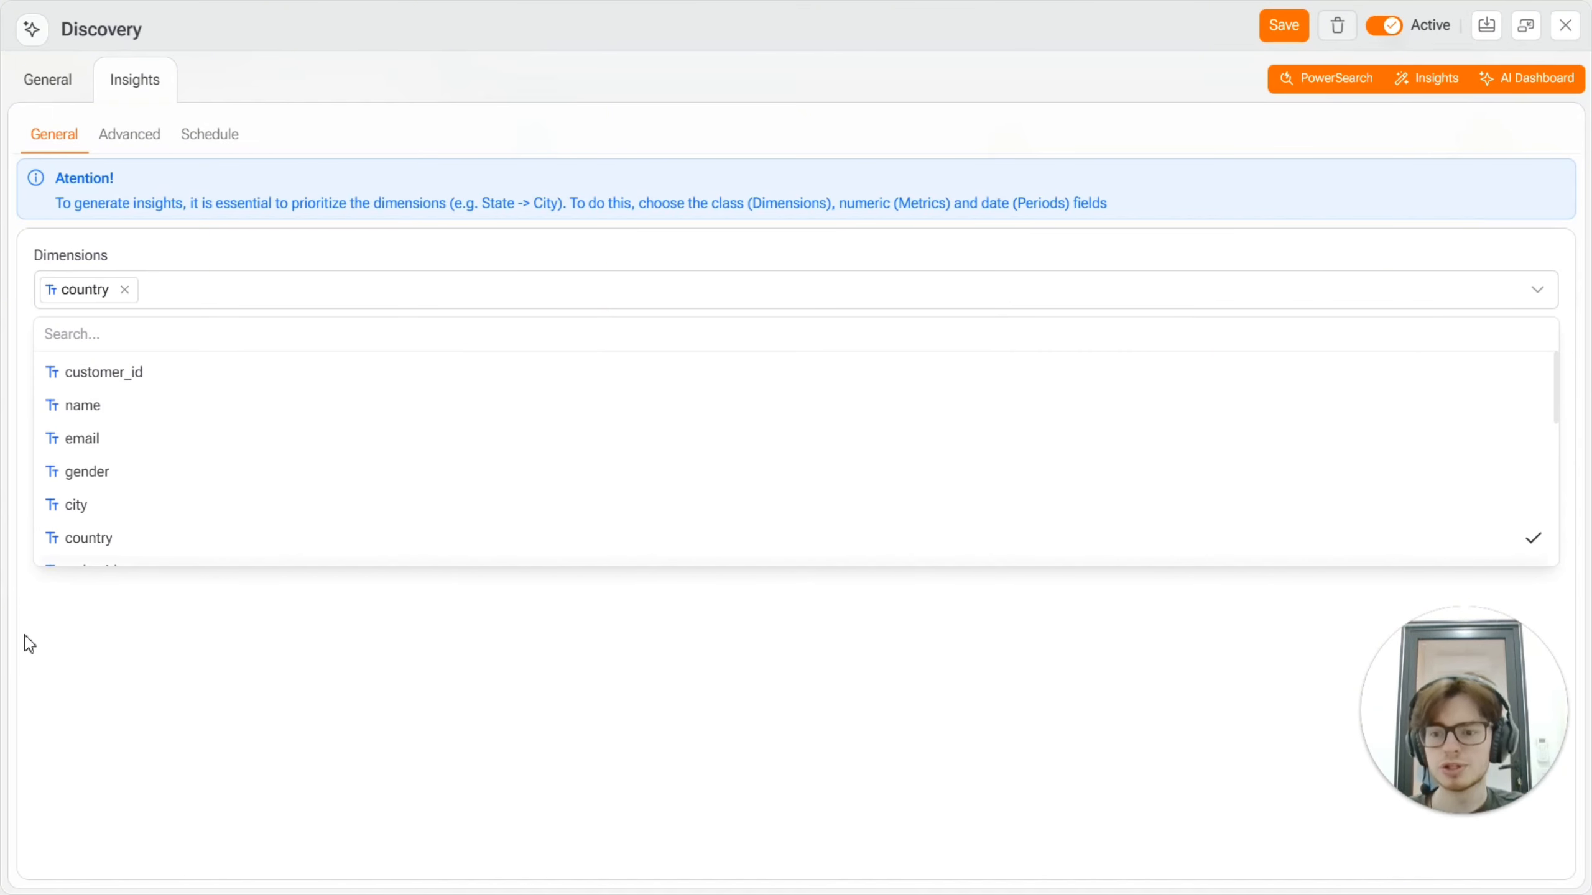
{"action": "left_click", "coordinate": [28, 643]}
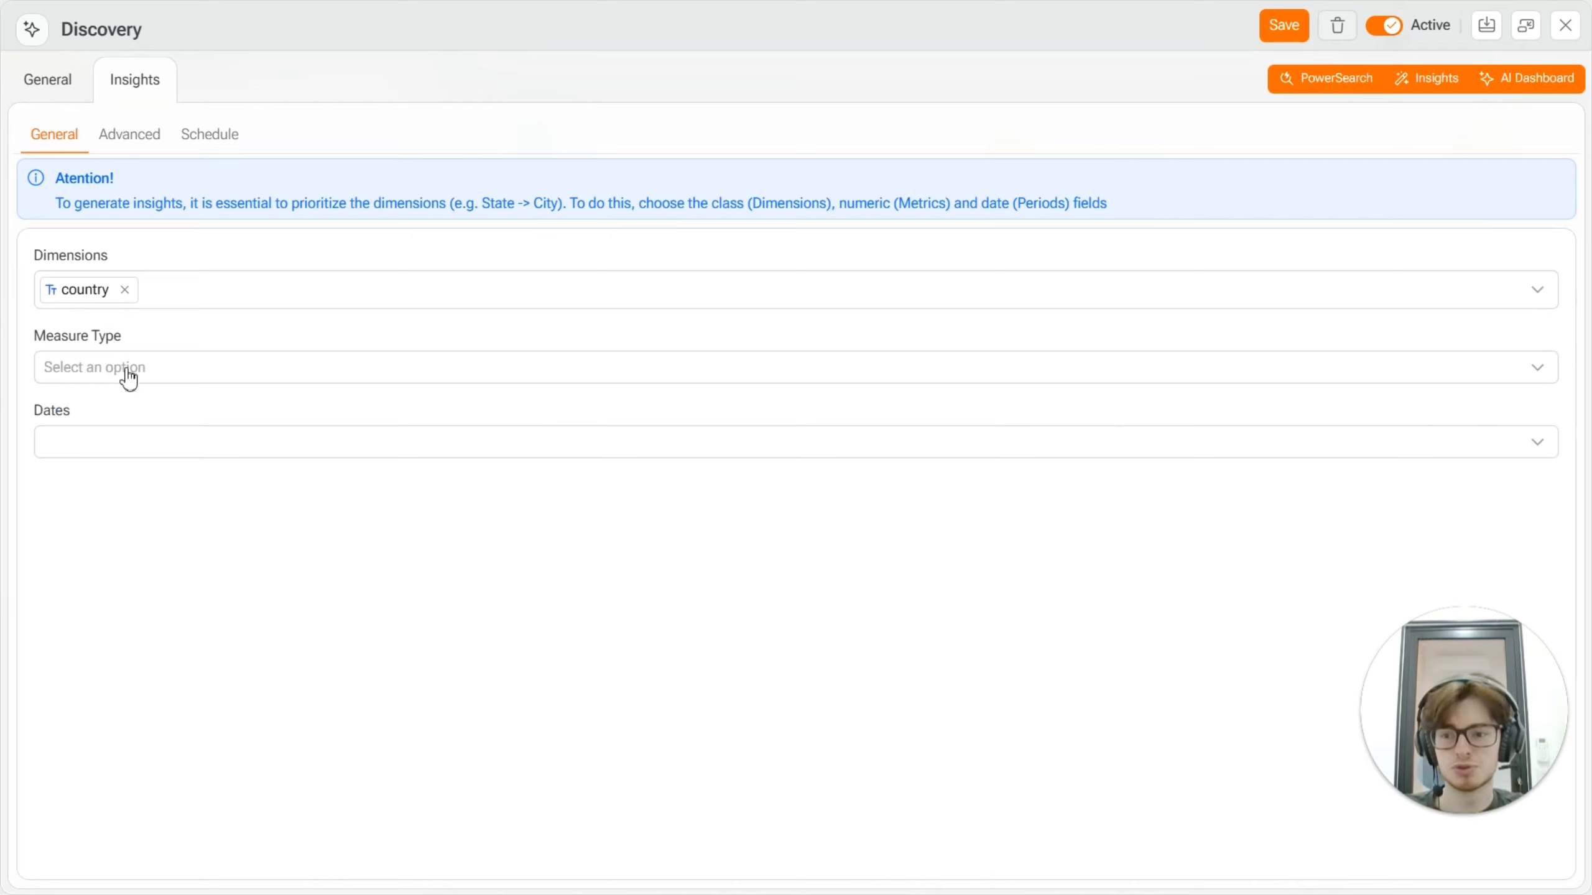
Step: Set the Insights measure type to Field with total_price as the measure, and use order_date_month as the date
{"action": "left_click", "coordinate": [55, 376]}
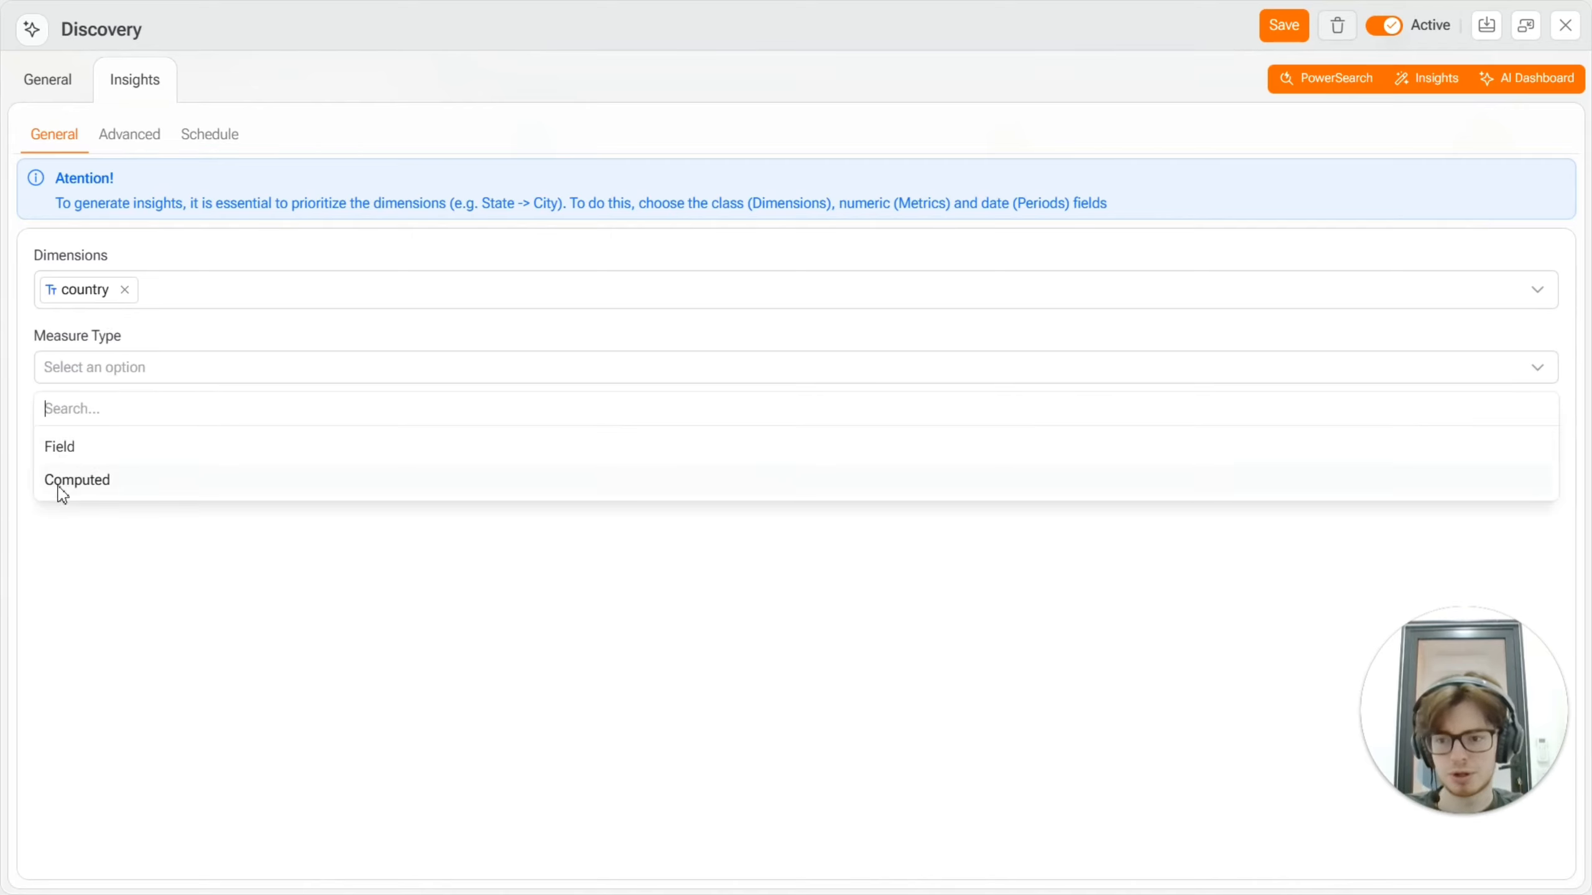
{"action": "left_click", "coordinate": [66, 455]}
{"action": "left_click", "coordinate": [88, 454]}
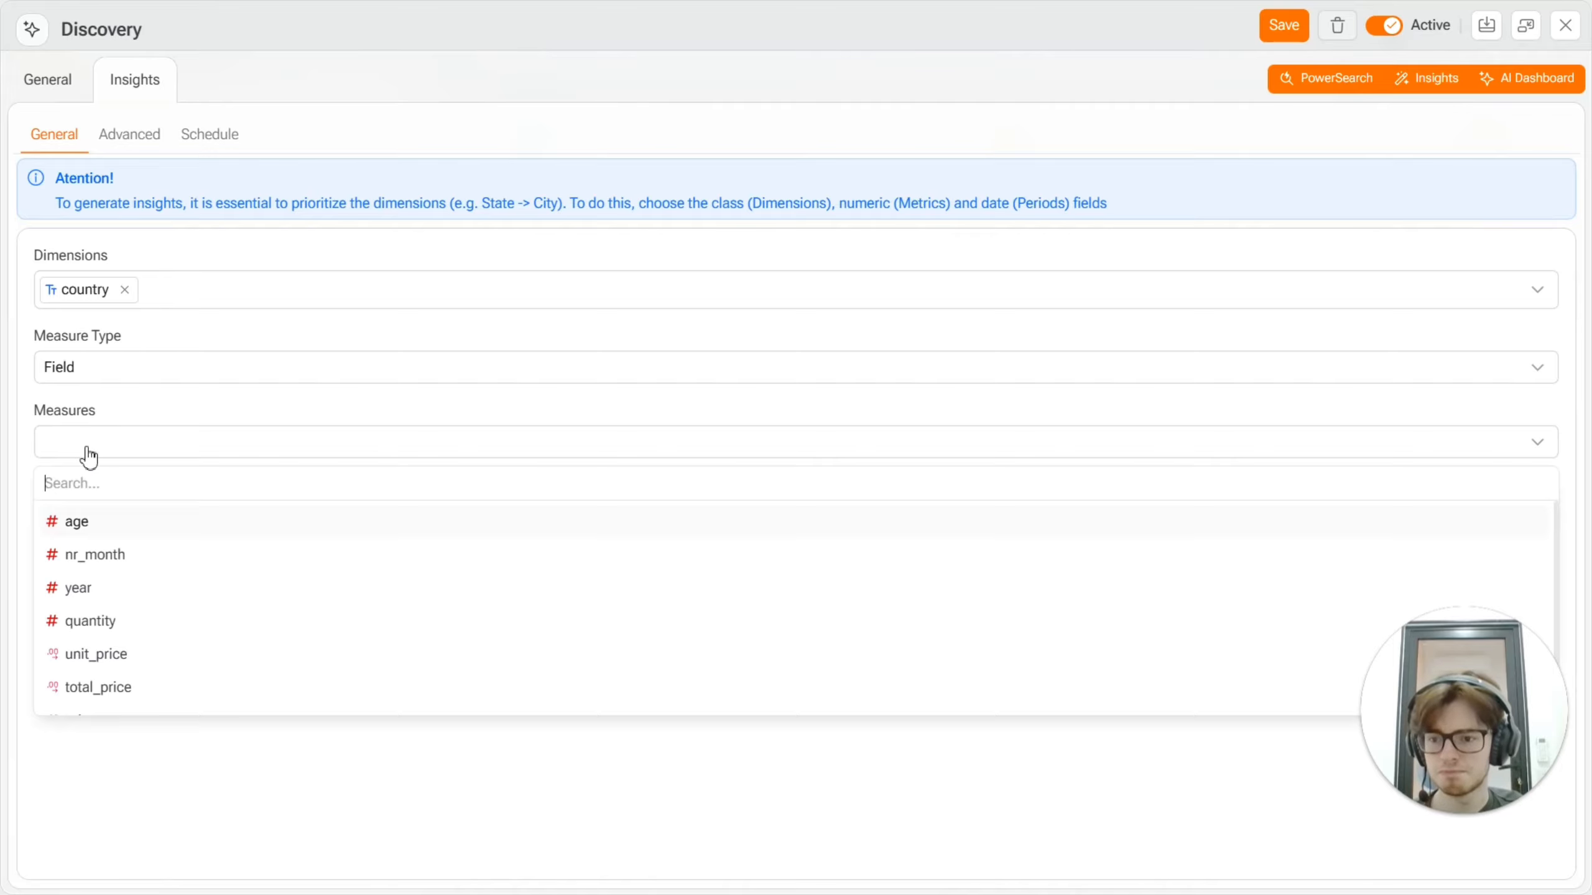
{"action": "scroll", "coordinate": [111, 597], "scroll_direction": "down", "scroll_amount": 1}
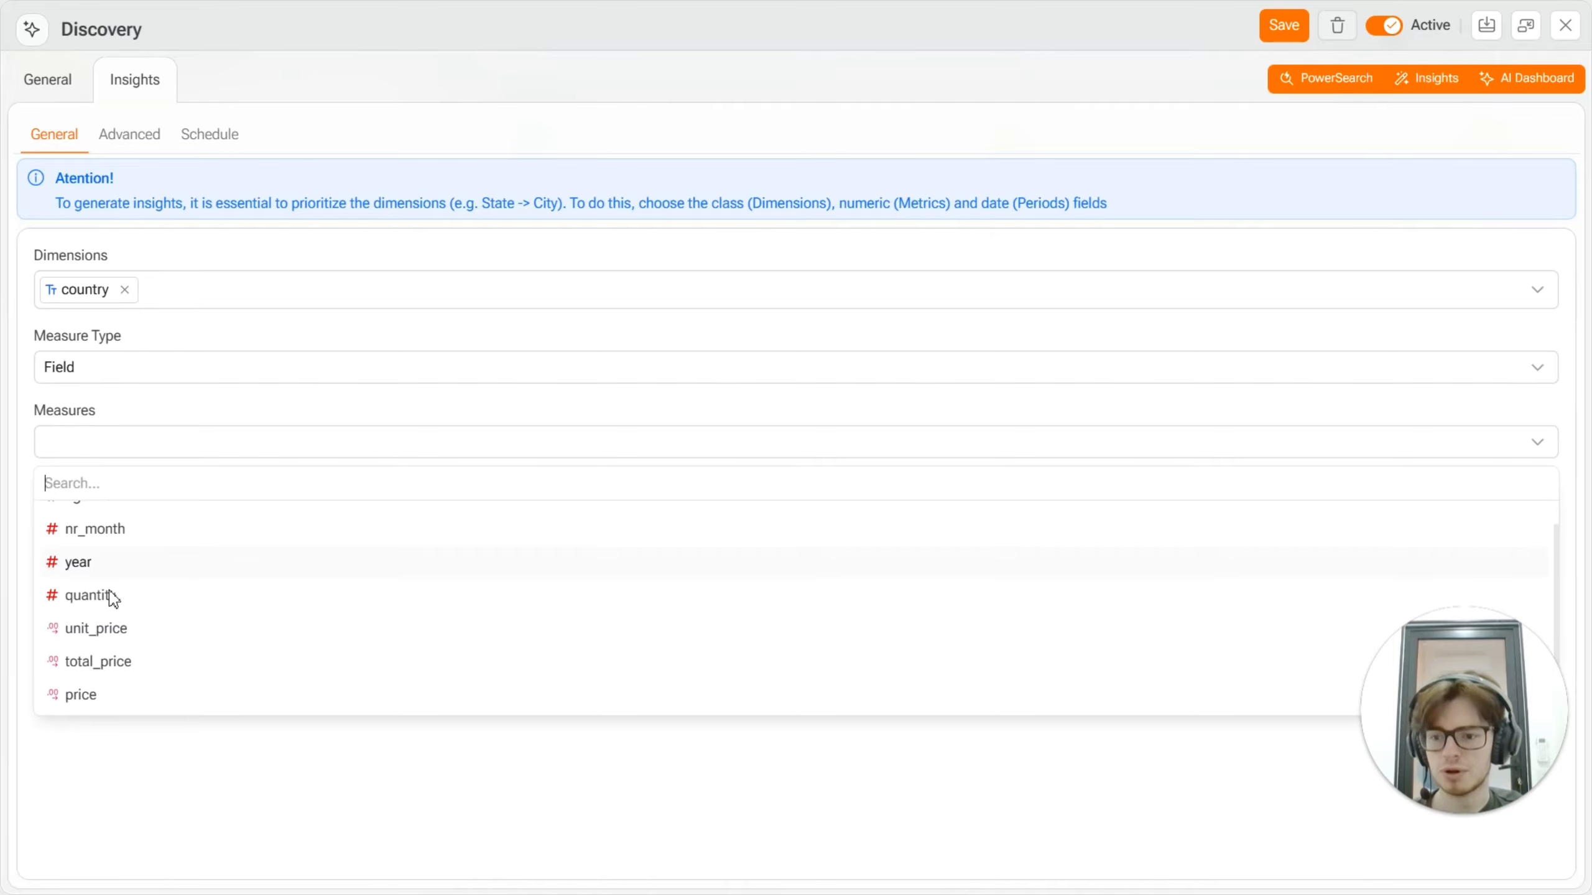
{"action": "left_click", "coordinate": [88, 665]}
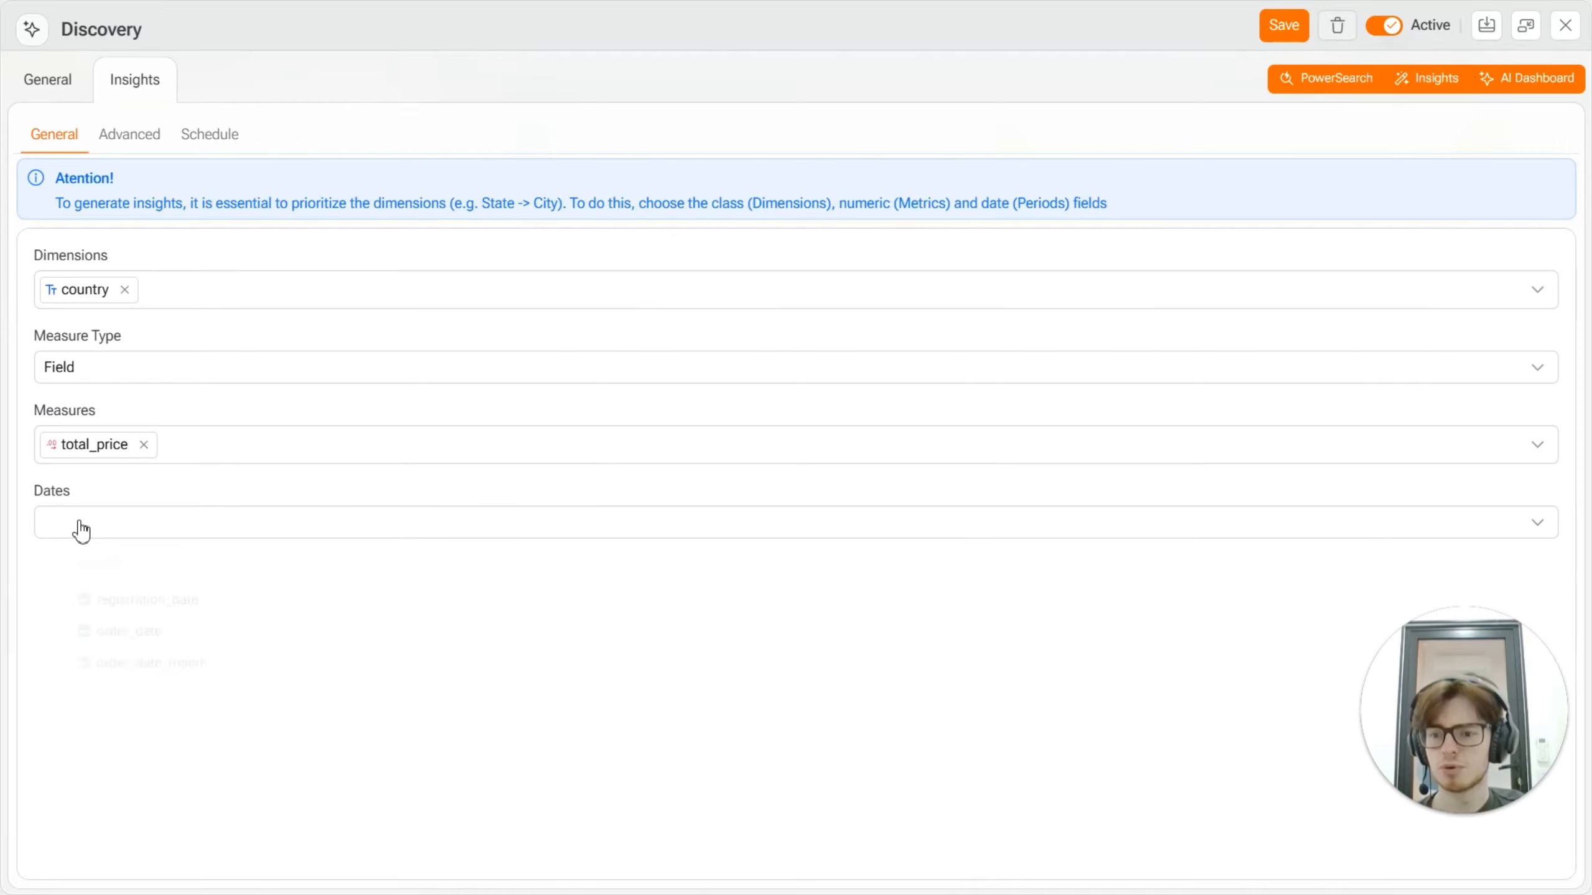
{"action": "left_click", "coordinate": [103, 670]}
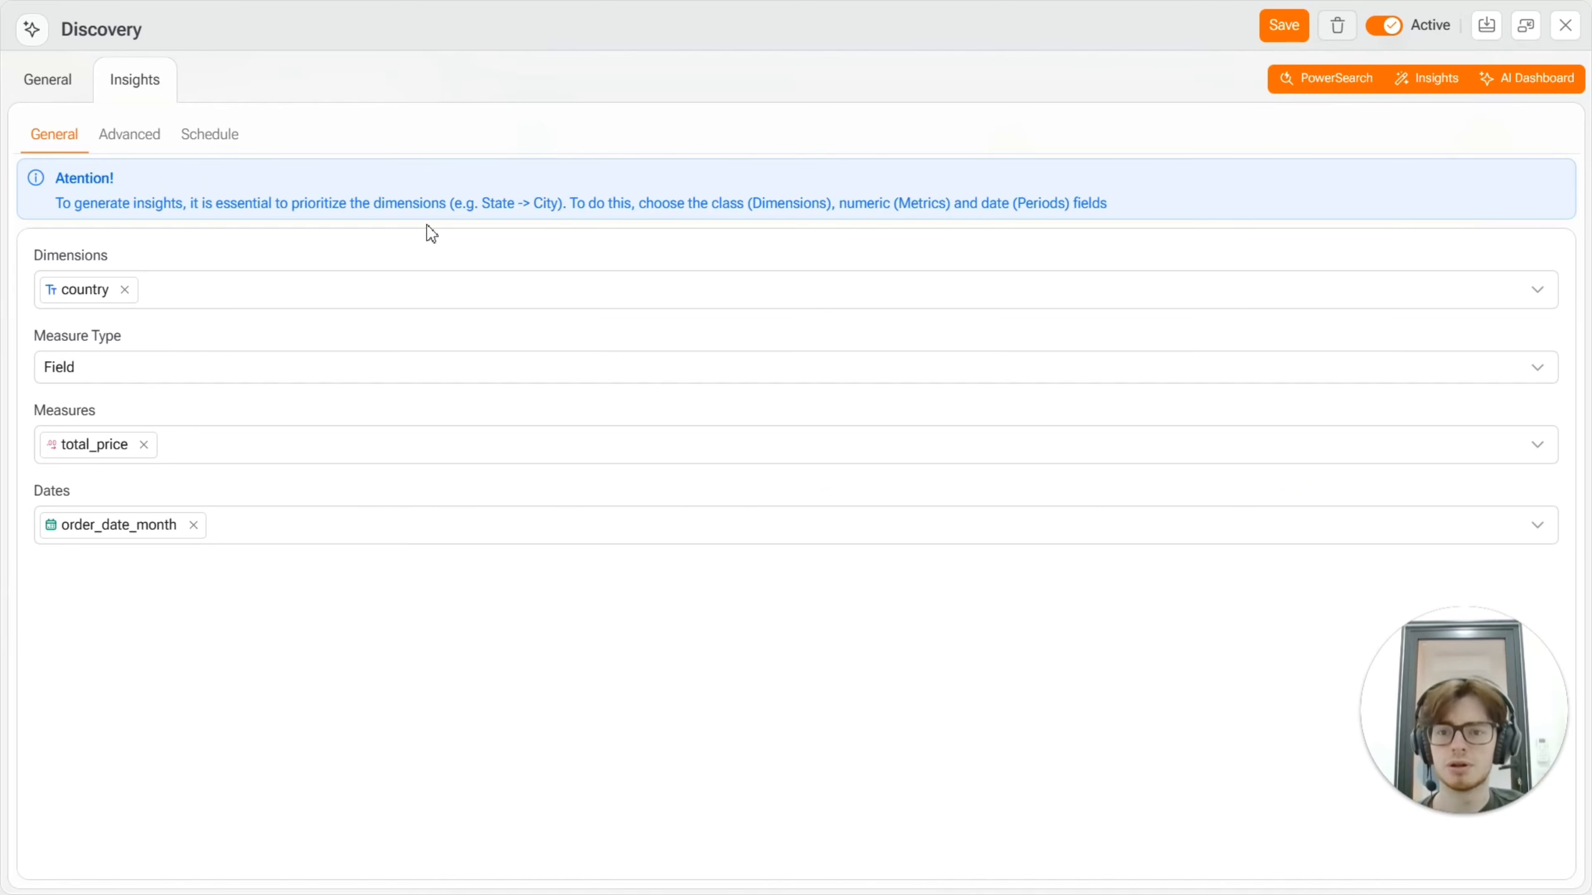
Step: View the advanced Insights settings and the available Default Period choices
{"action": "left_click", "coordinate": [128, 137]}
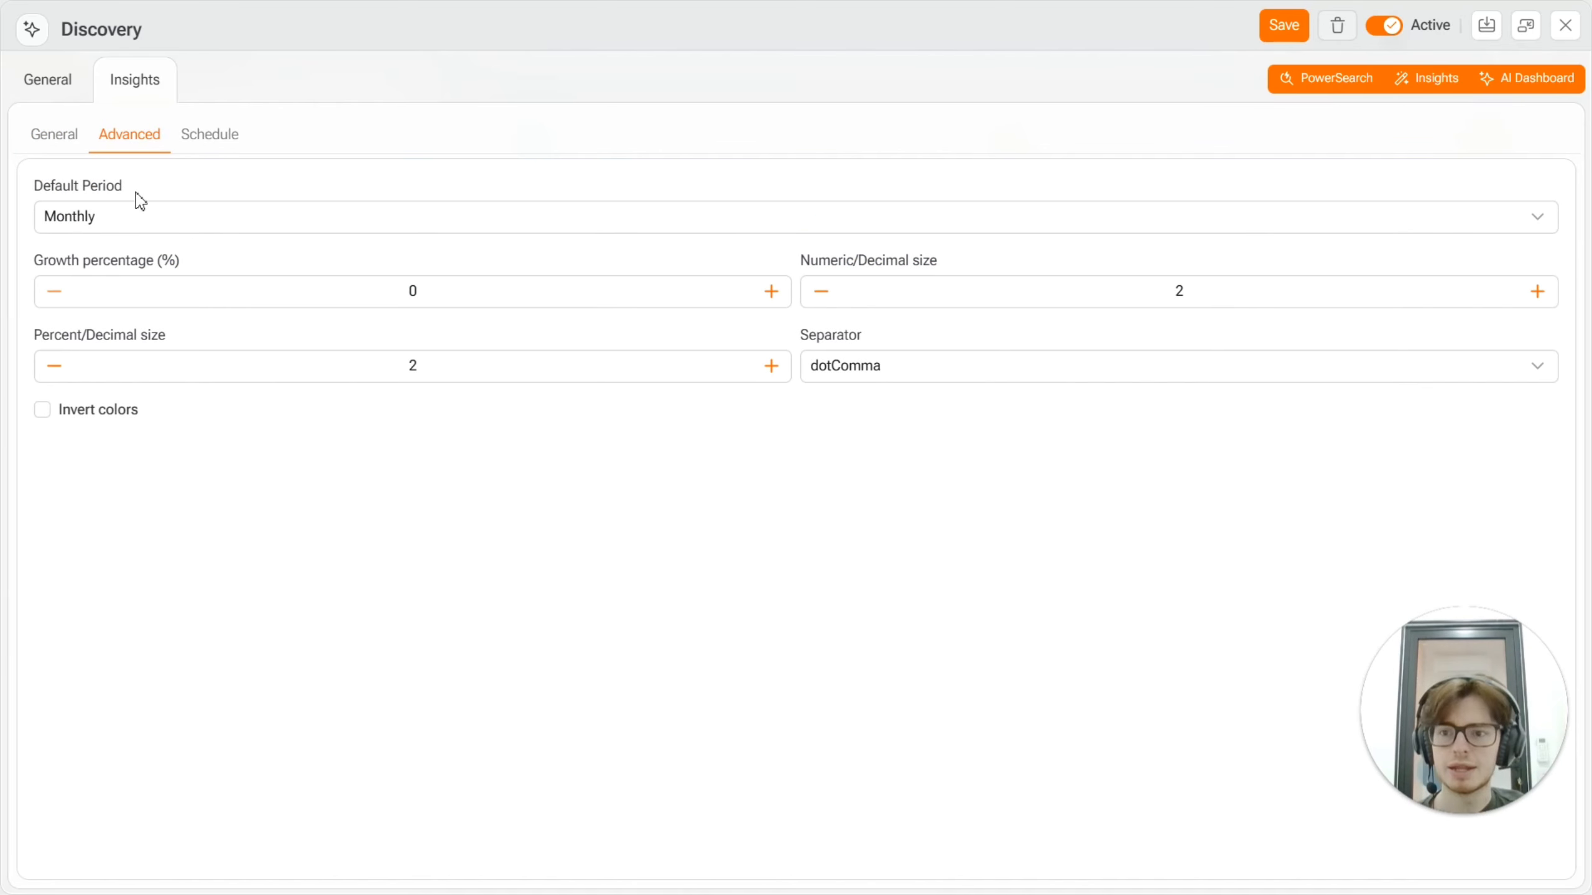
{"action": "left_click", "coordinate": [85, 217]}
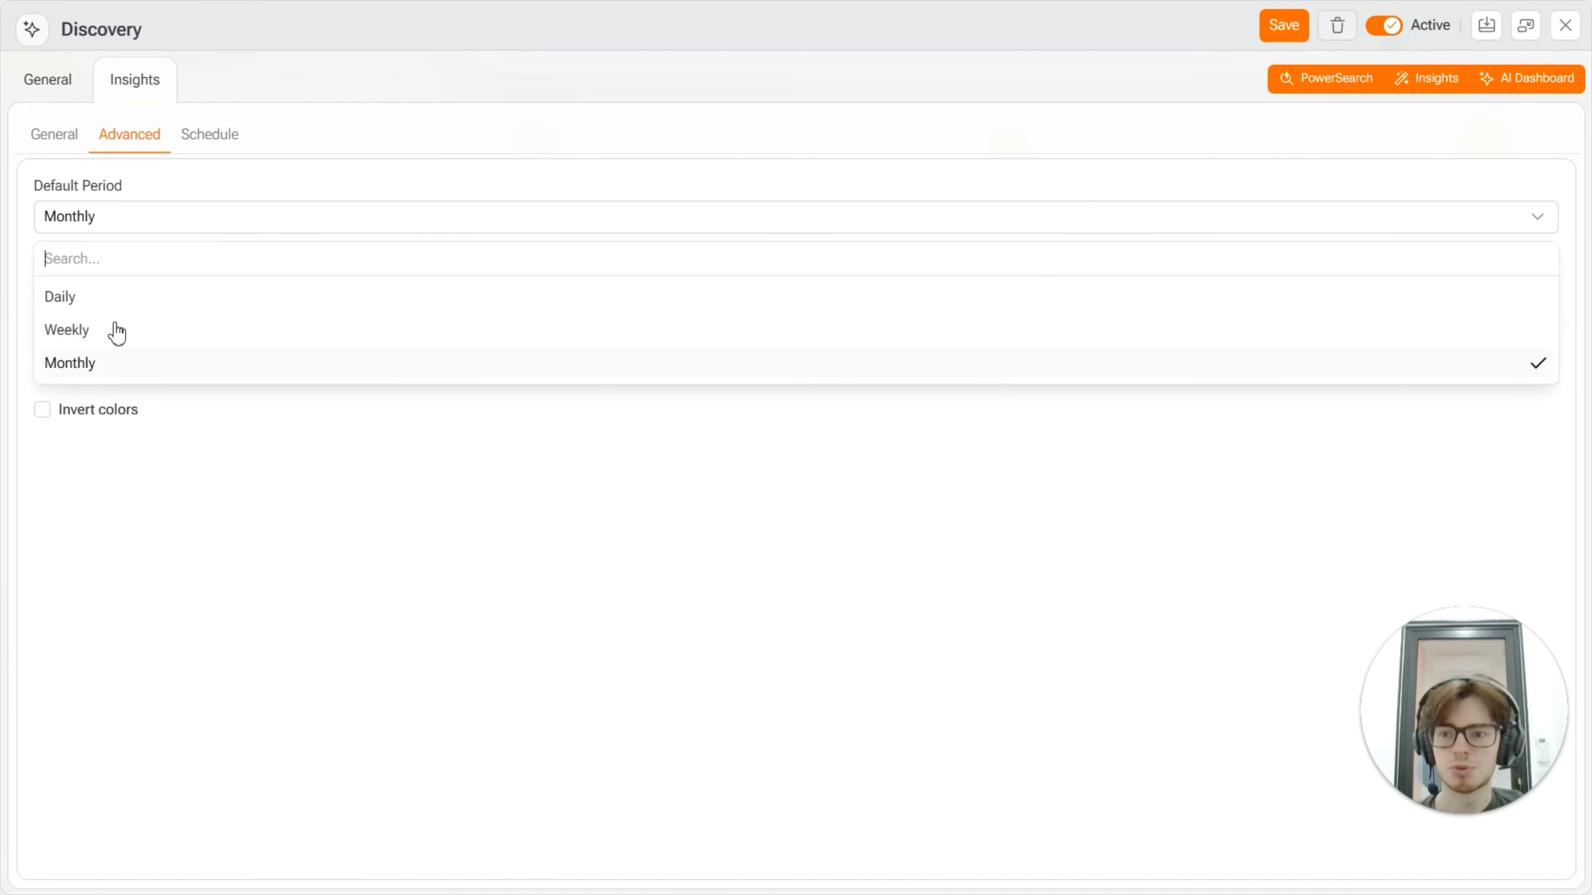
{"action": "left_click", "coordinate": [42, 174]}
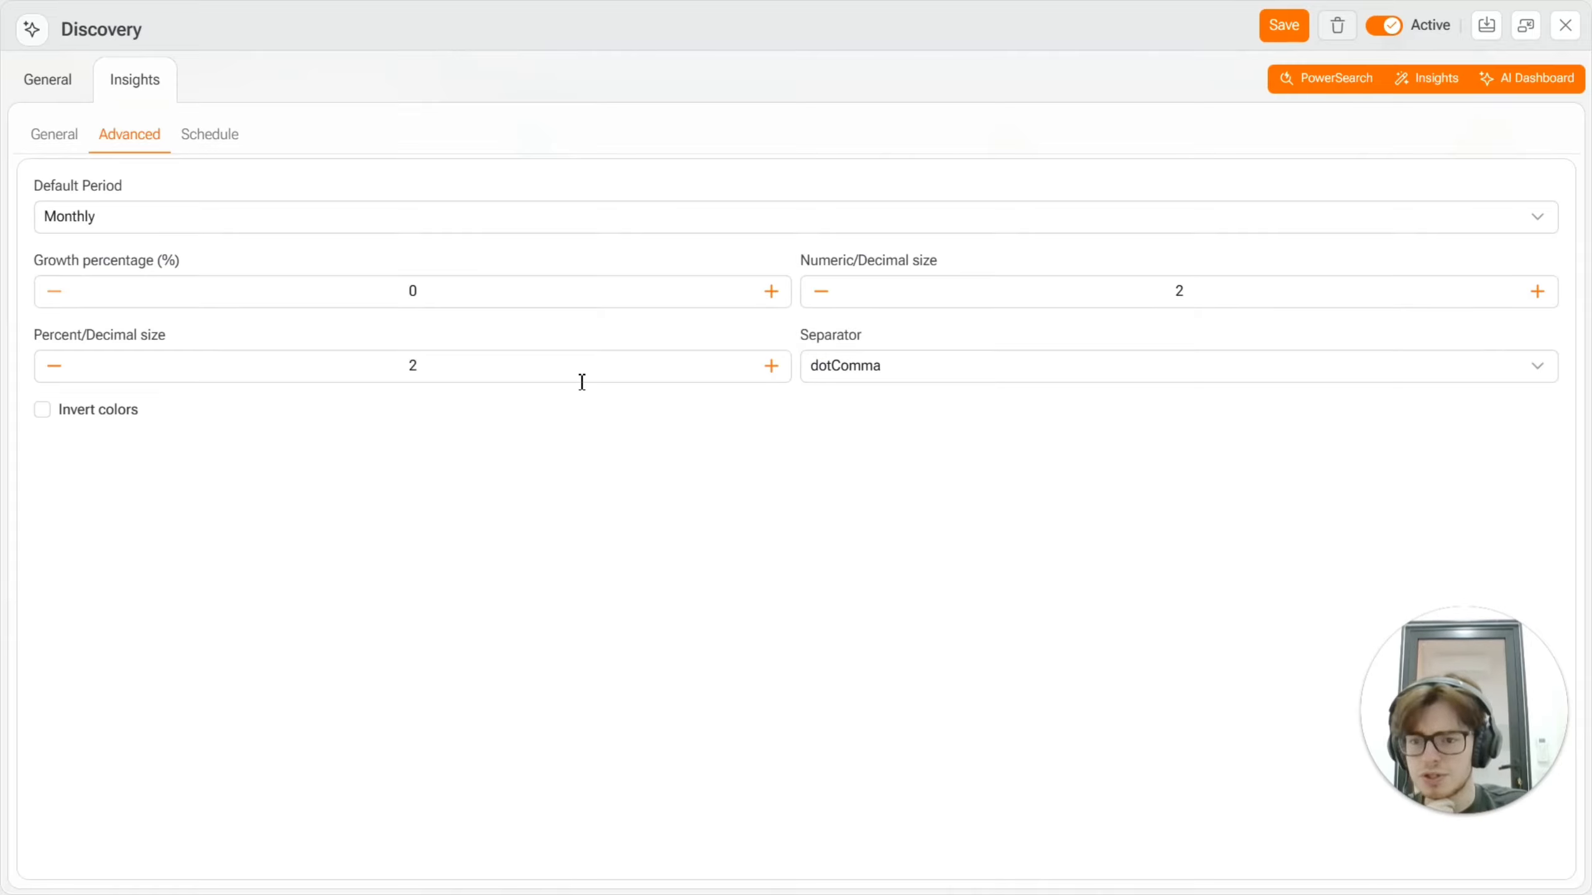
Step: Schedule the Insights to run every Minute and save the sales_demo Discovery entry
{"action": "left_click", "coordinate": [208, 148]}
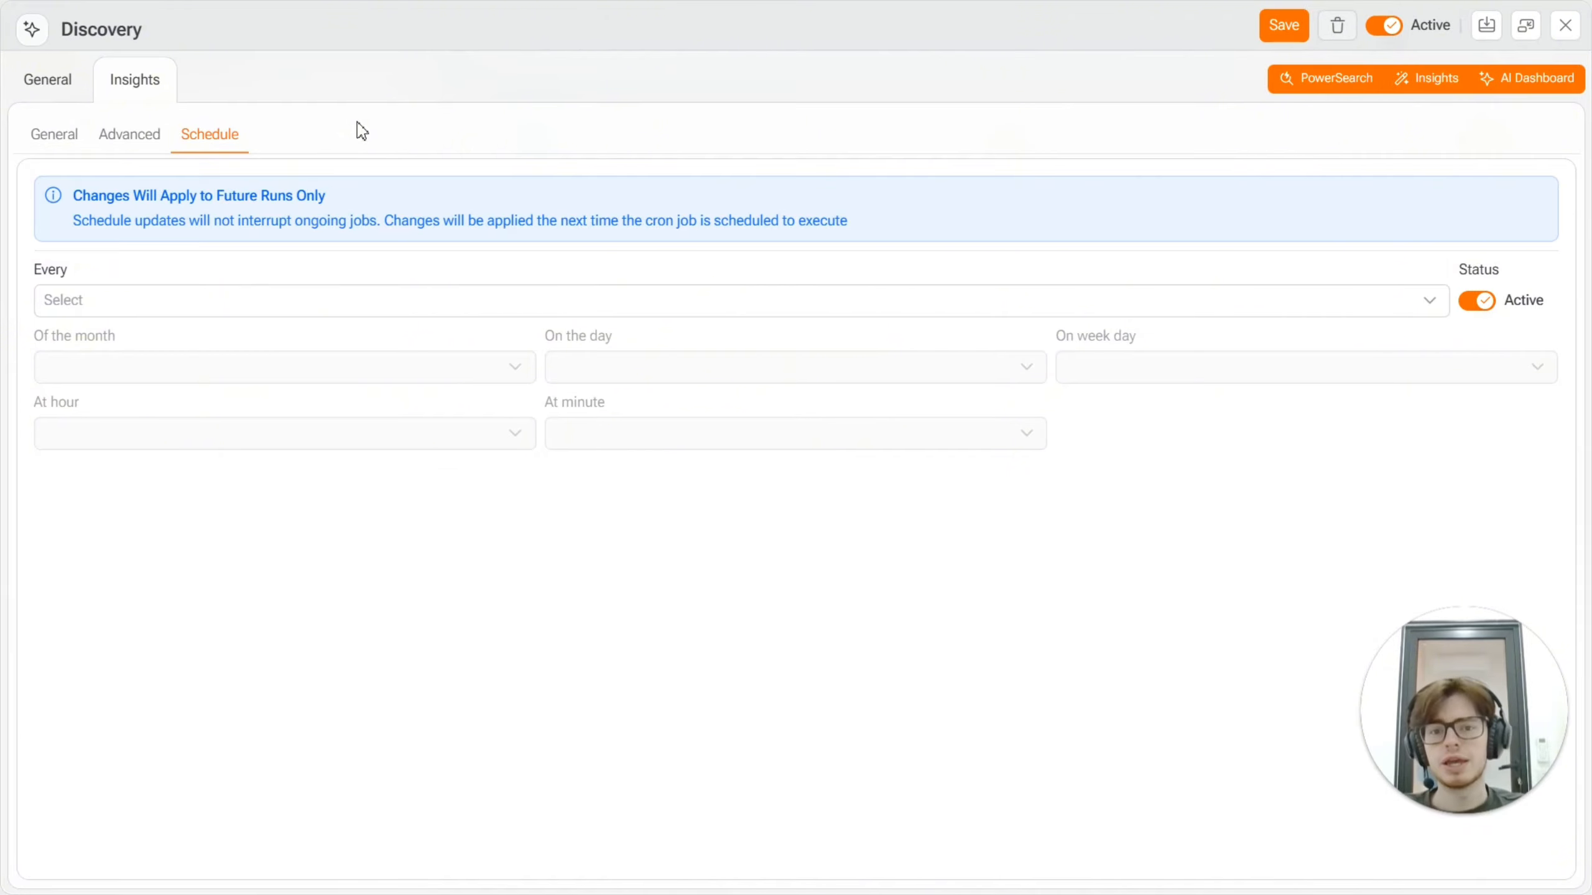
{"action": "left_click_drag", "start_coordinate": [77, 196], "coordinate": [983, 246]}
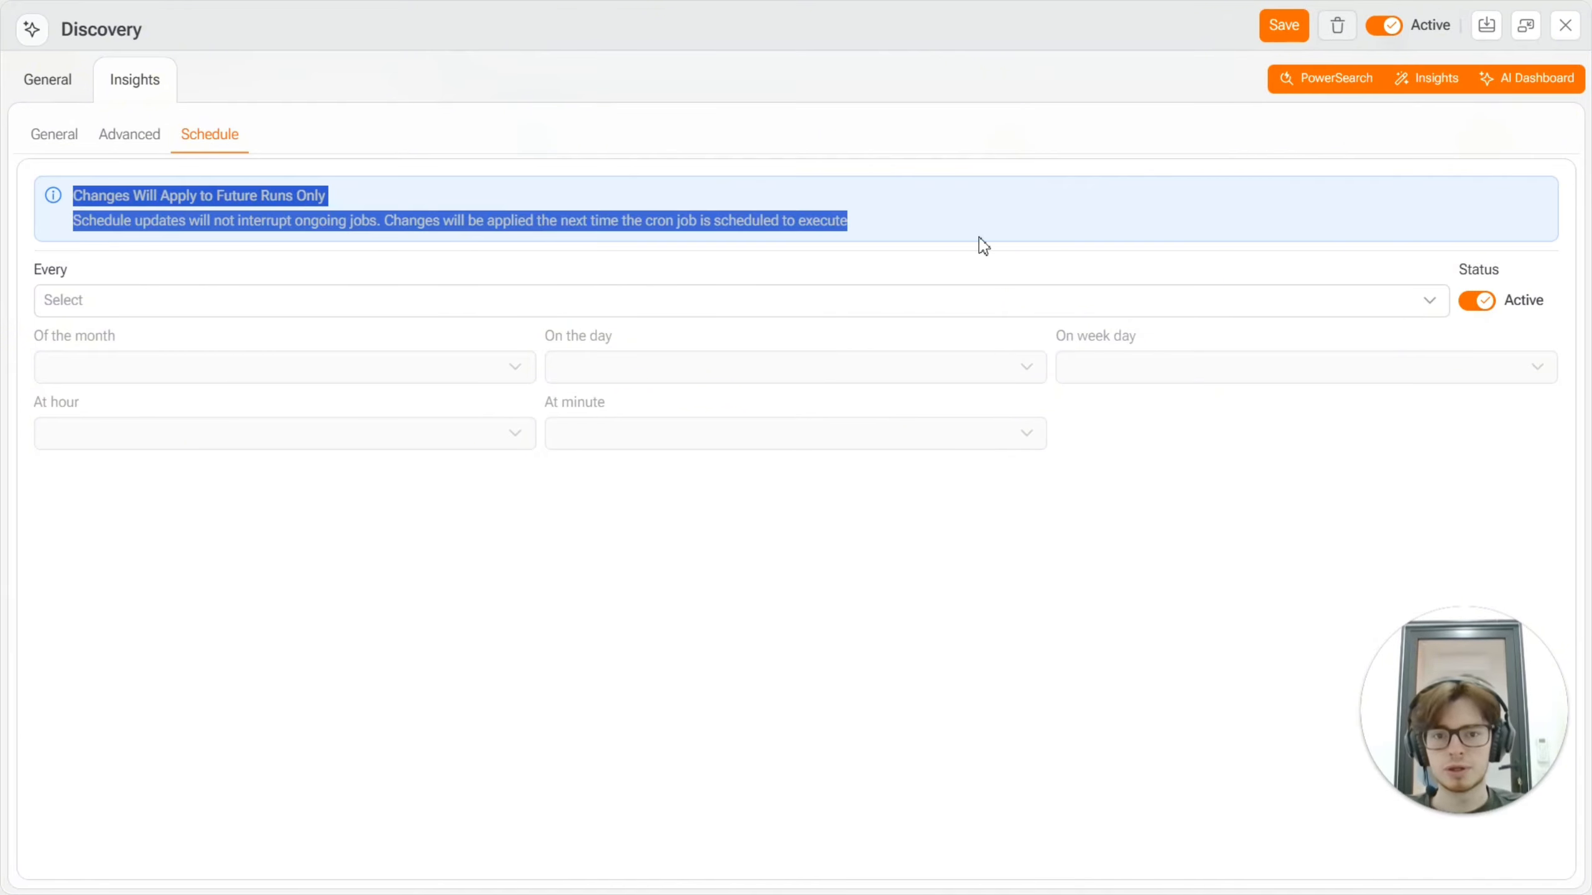
{"action": "left_click", "coordinate": [762, 188]}
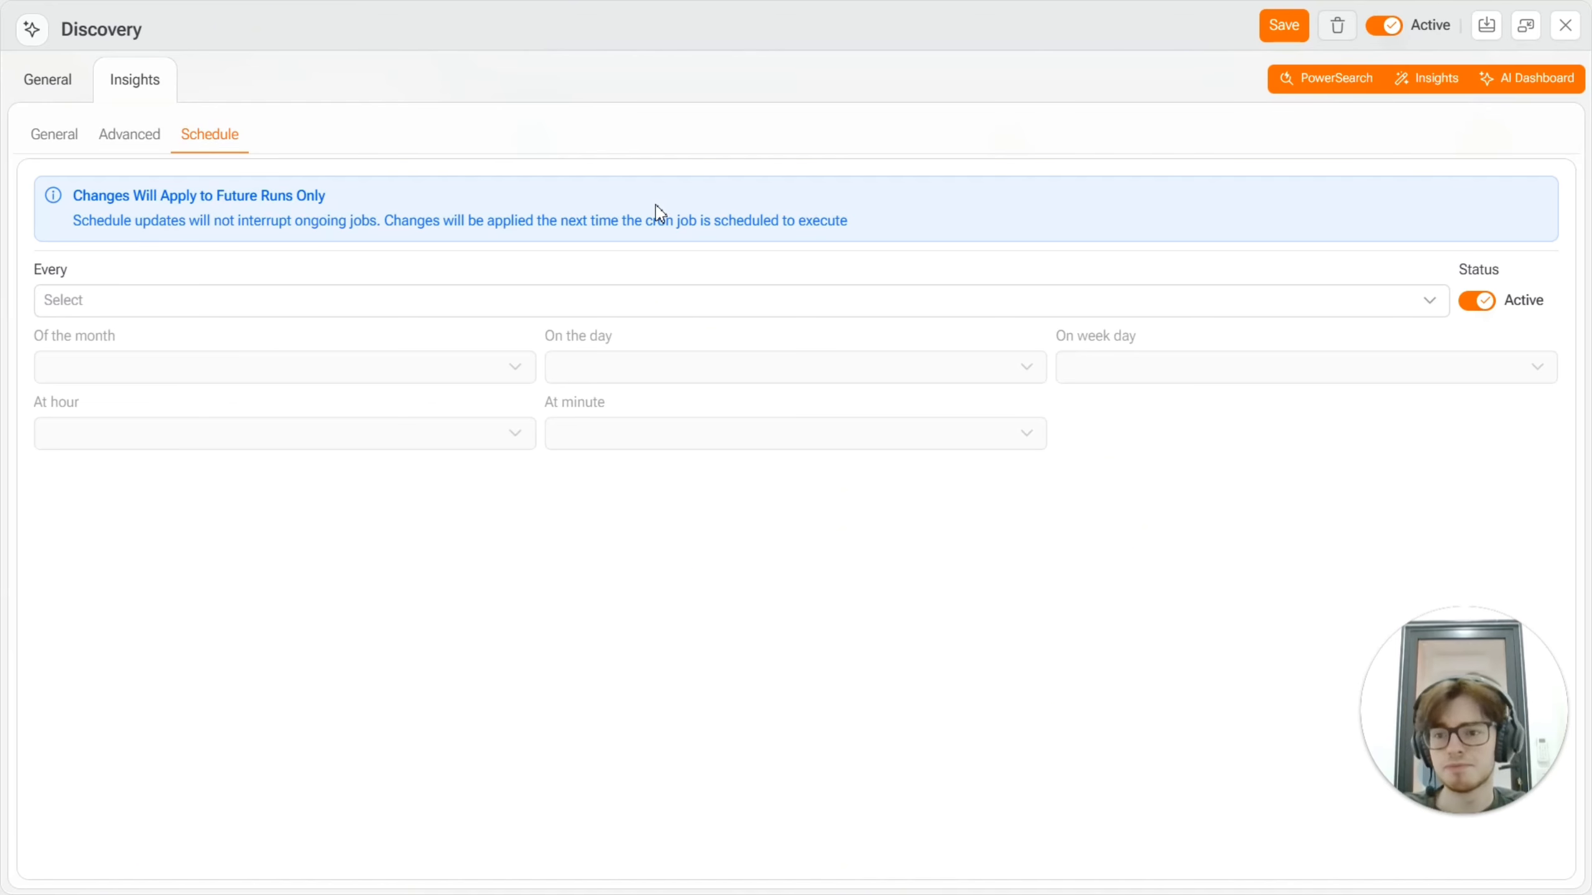
{"action": "left_click", "coordinate": [560, 310]}
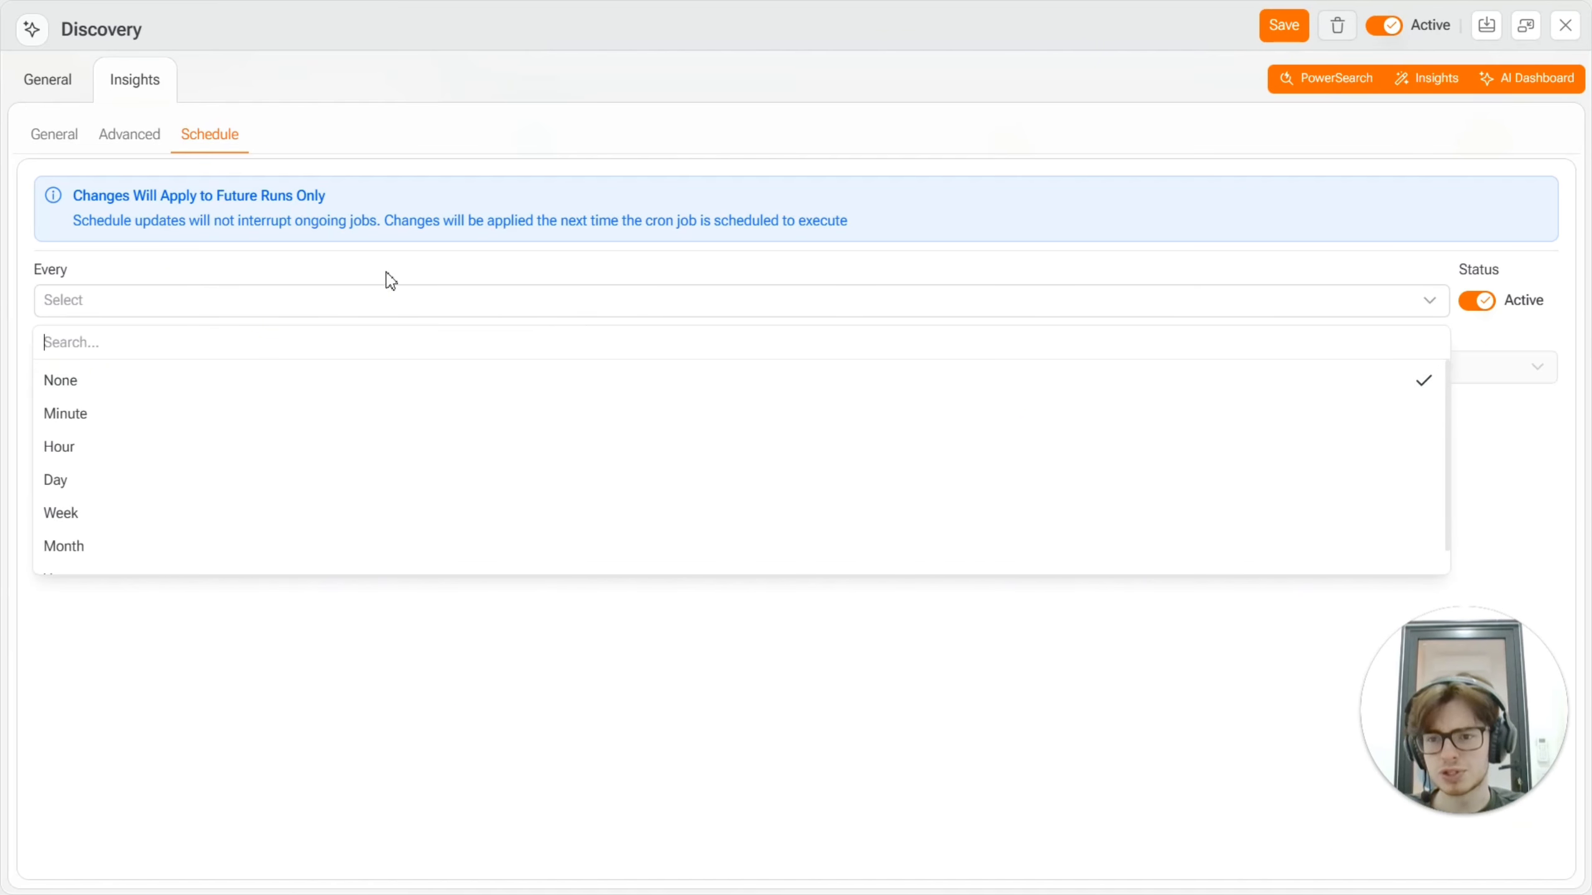
{"action": "left_click", "coordinate": [304, 430]}
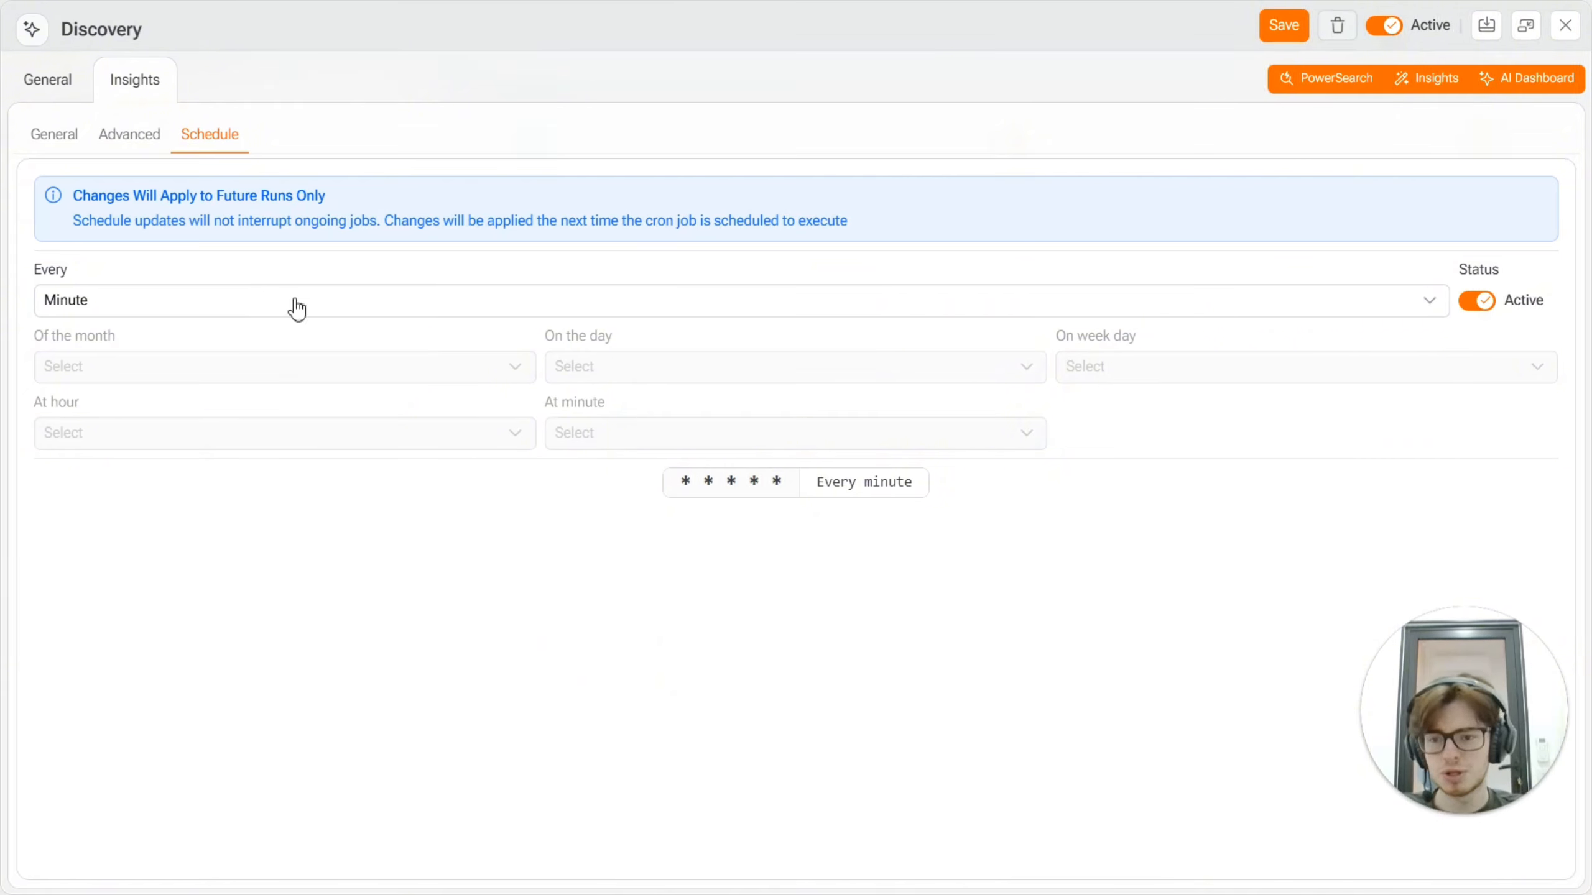
{"action": "left_click", "coordinate": [1284, 26]}
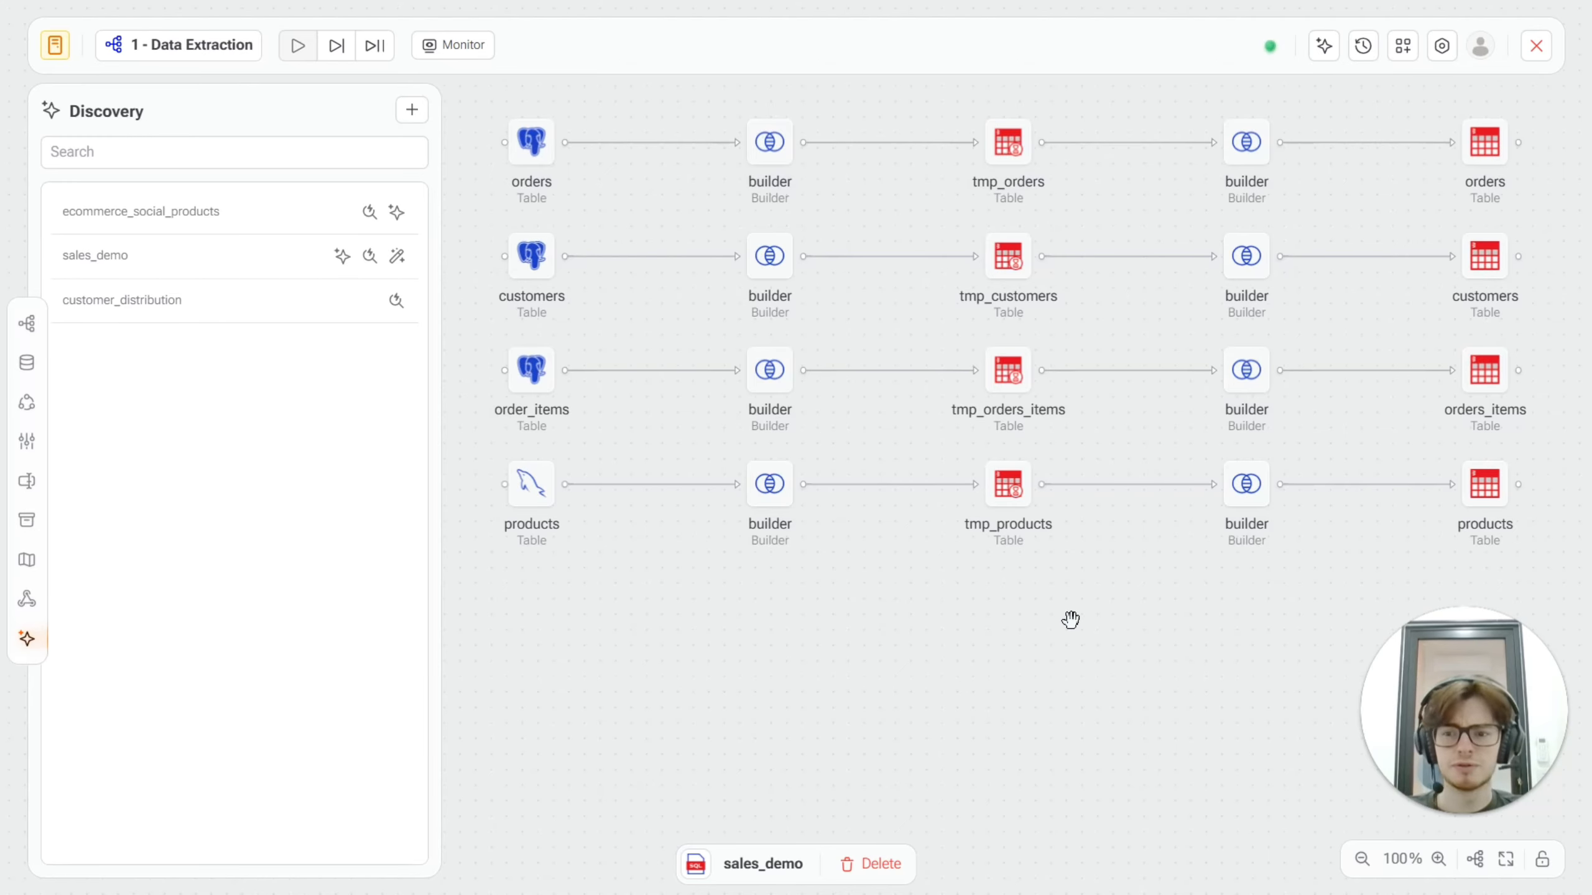
Step: Close the Data Extraction flow and return to the Data Projects list
{"action": "left_click", "coordinate": [186, 489]}
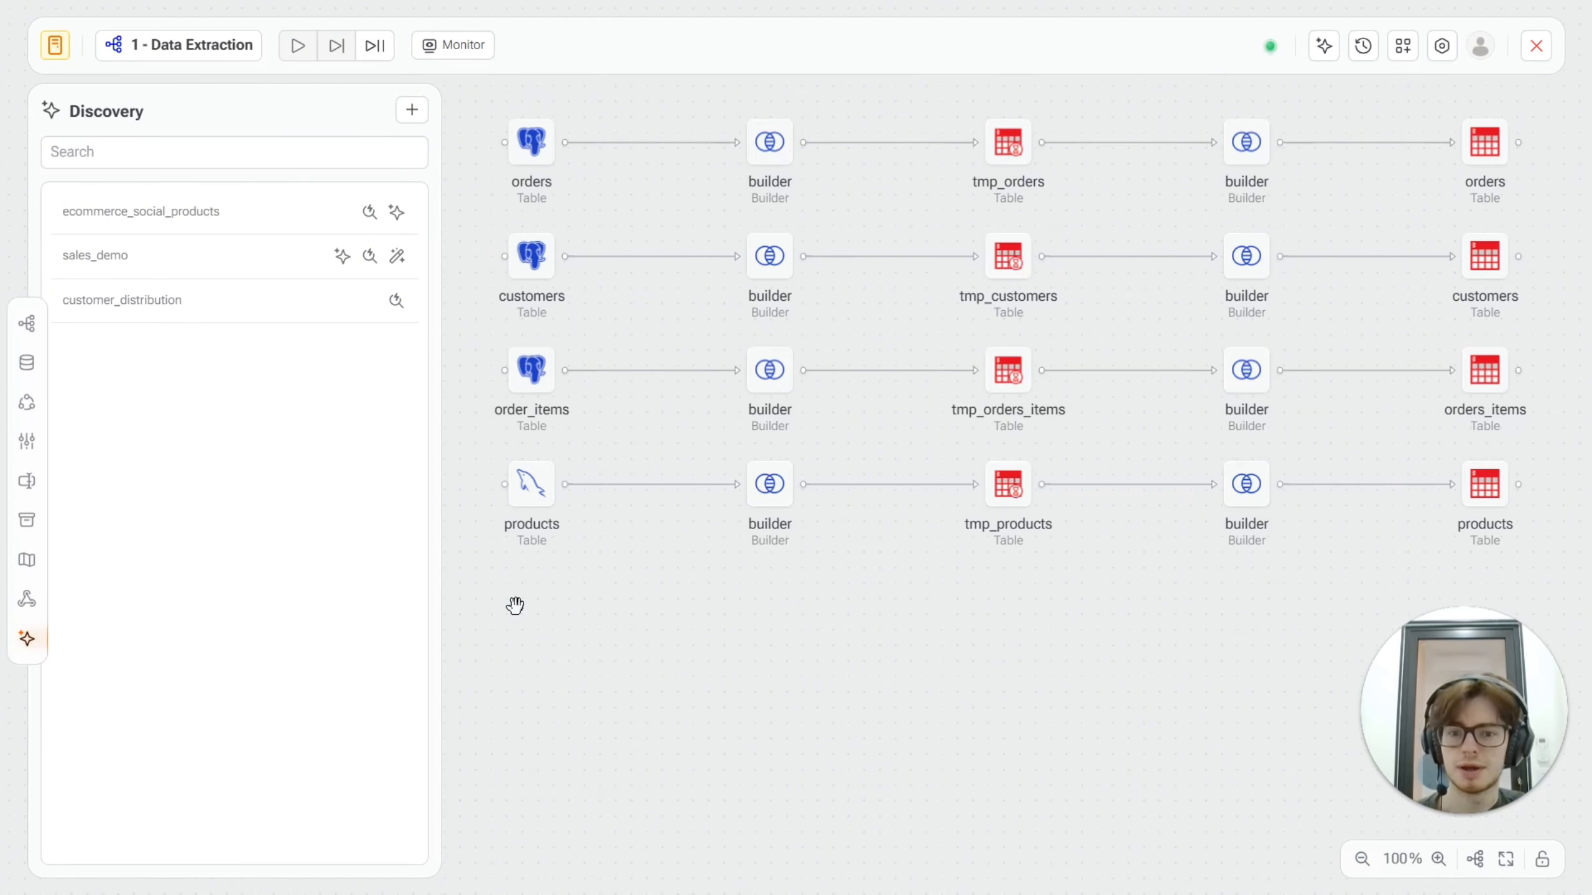
{"action": "left_click", "coordinate": [1533, 49]}
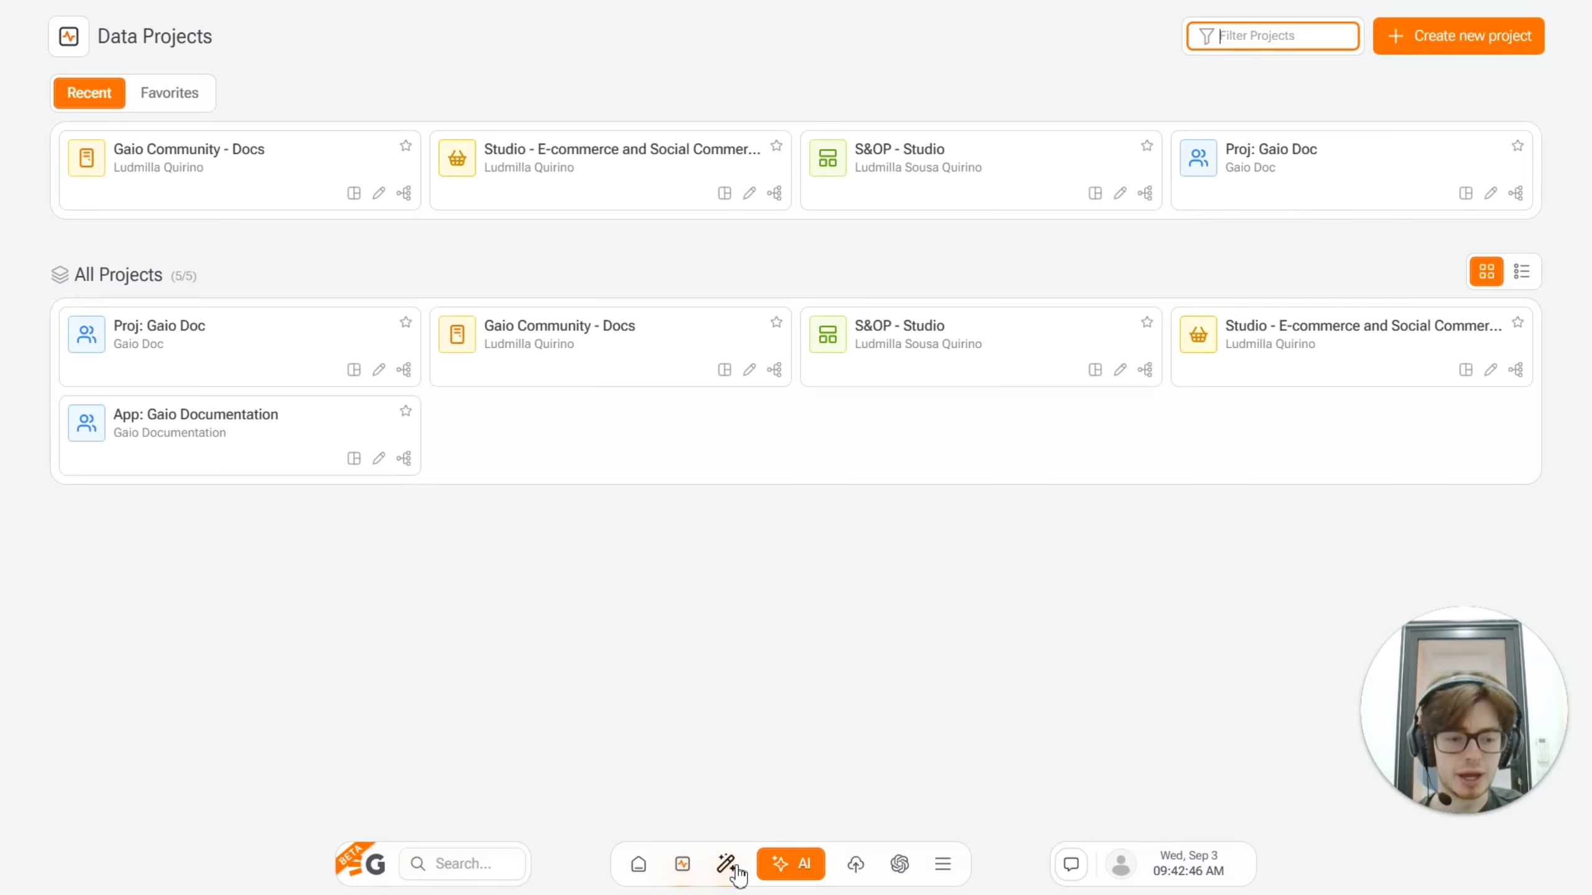
Step: Open Insights and filter them to the sales context, the country field and the total_price measure
{"action": "left_click", "coordinate": [727, 866]}
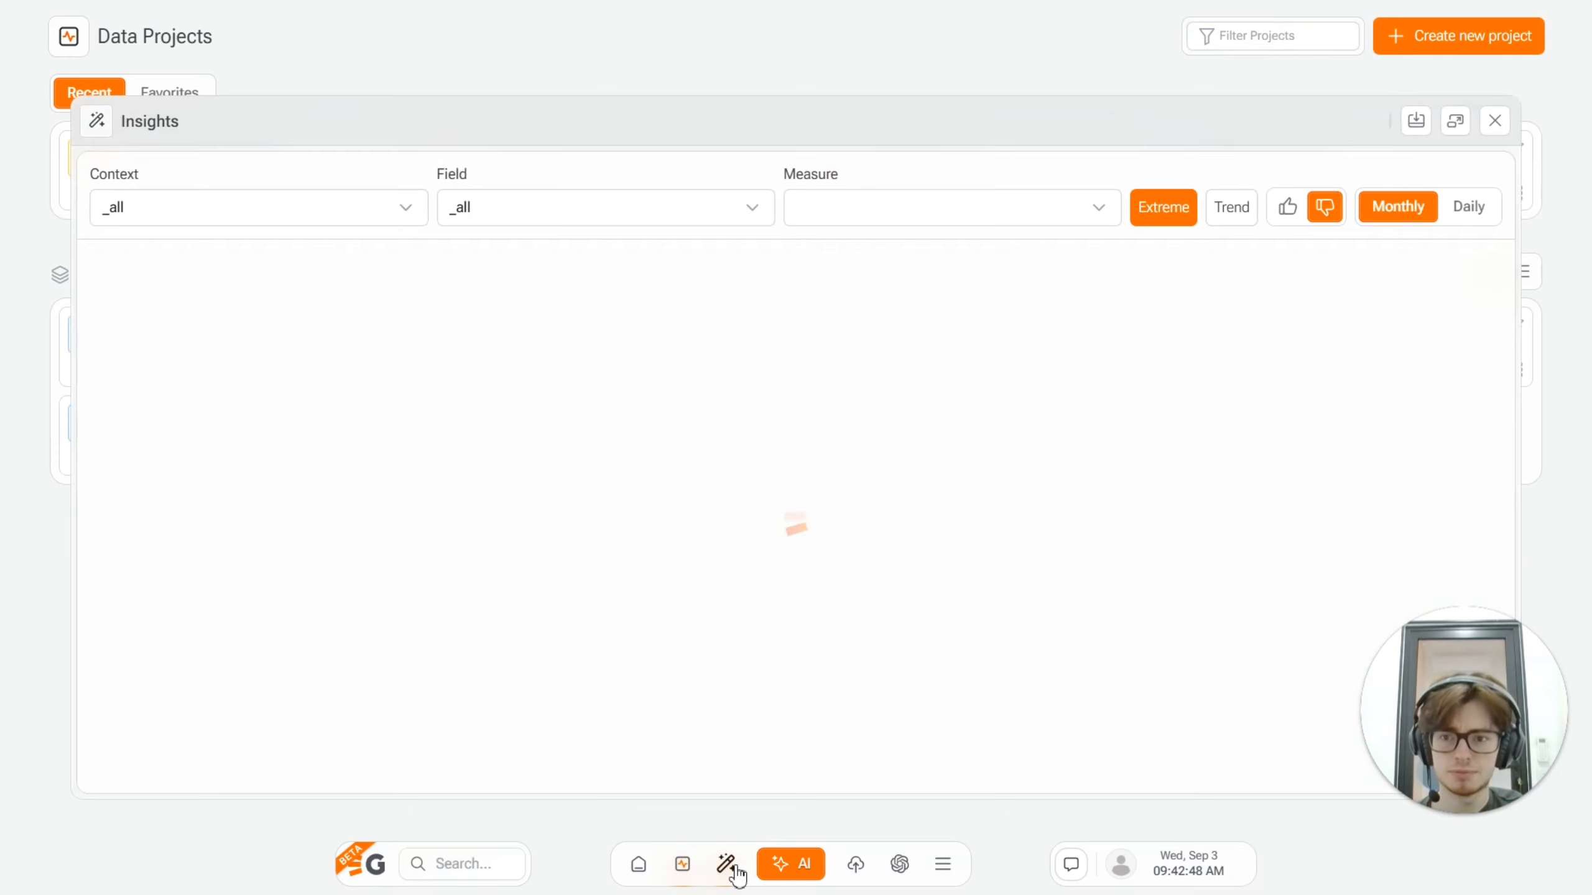
{"action": "left_click", "coordinate": [350, 218]}
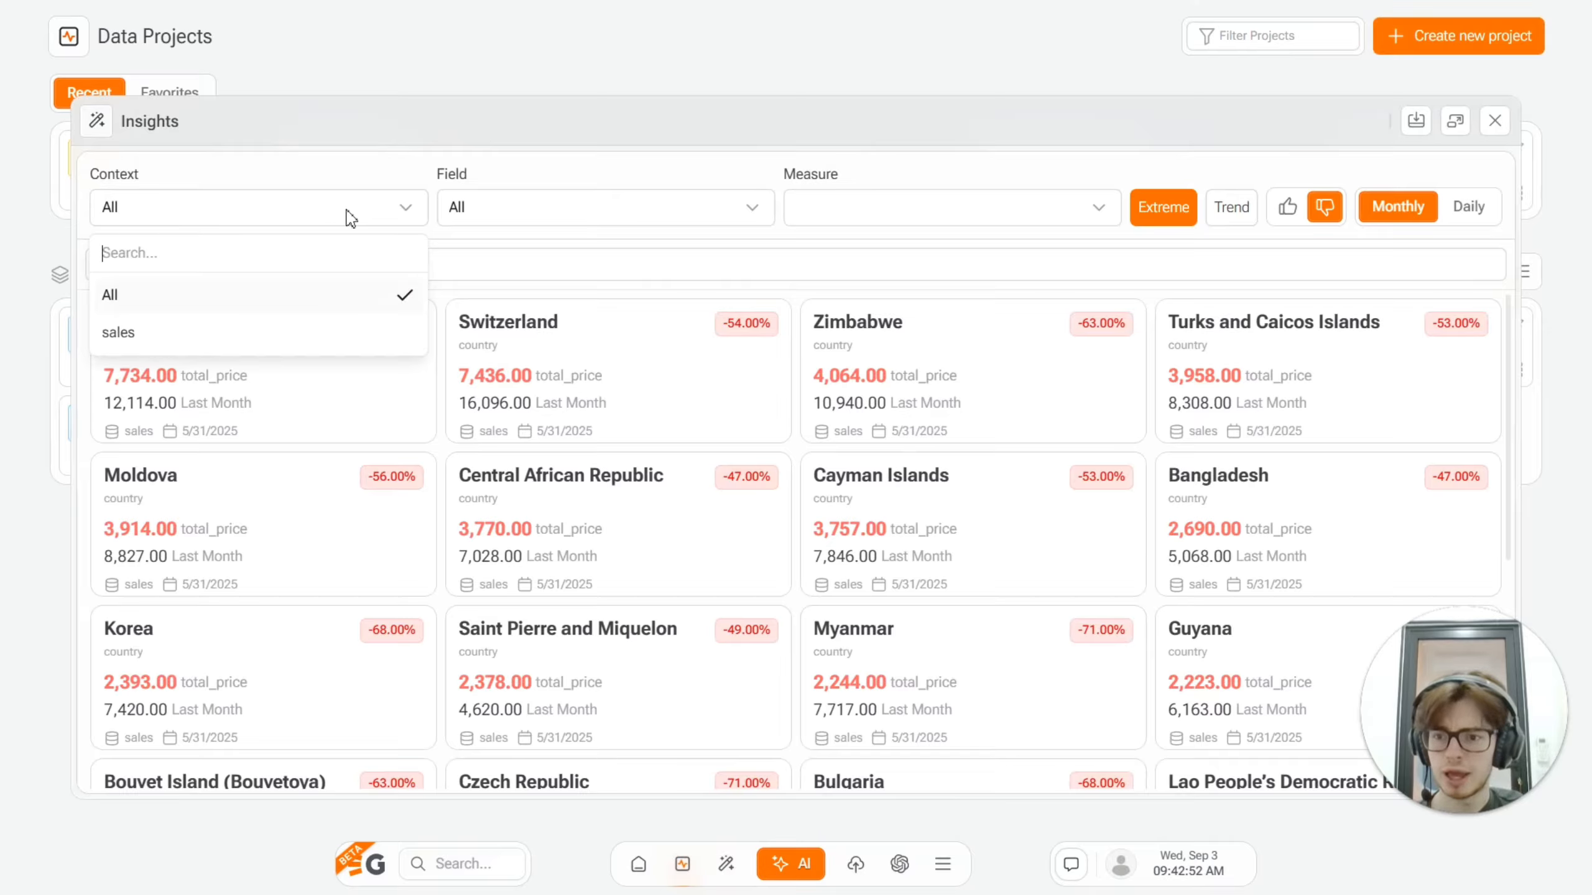
{"action": "left_click", "coordinate": [301, 213]}
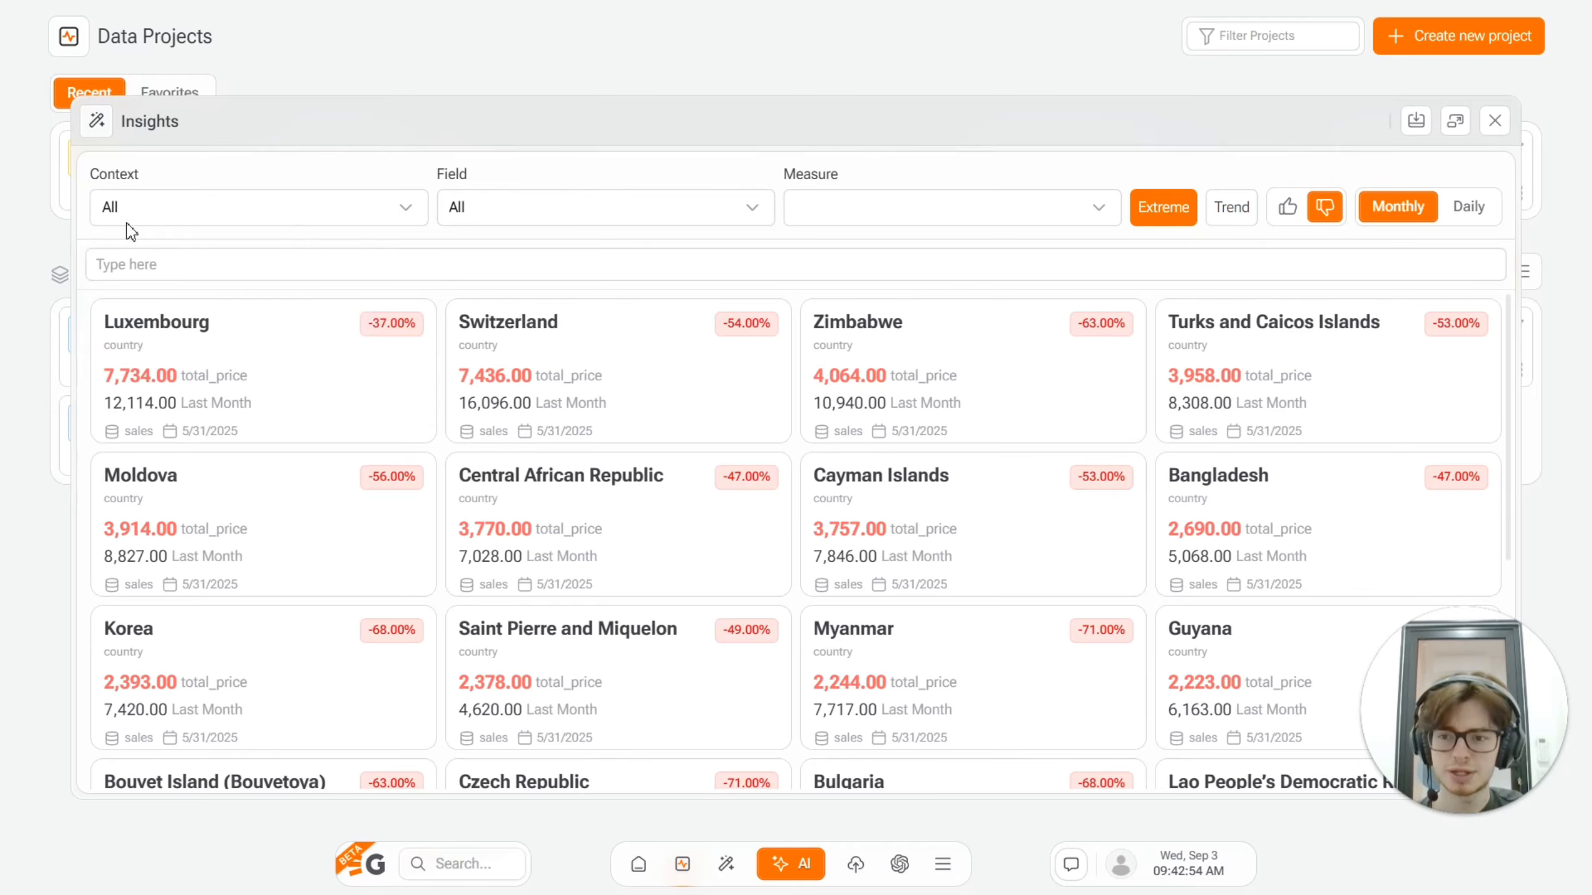
{"action": "left_click", "coordinate": [264, 224]}
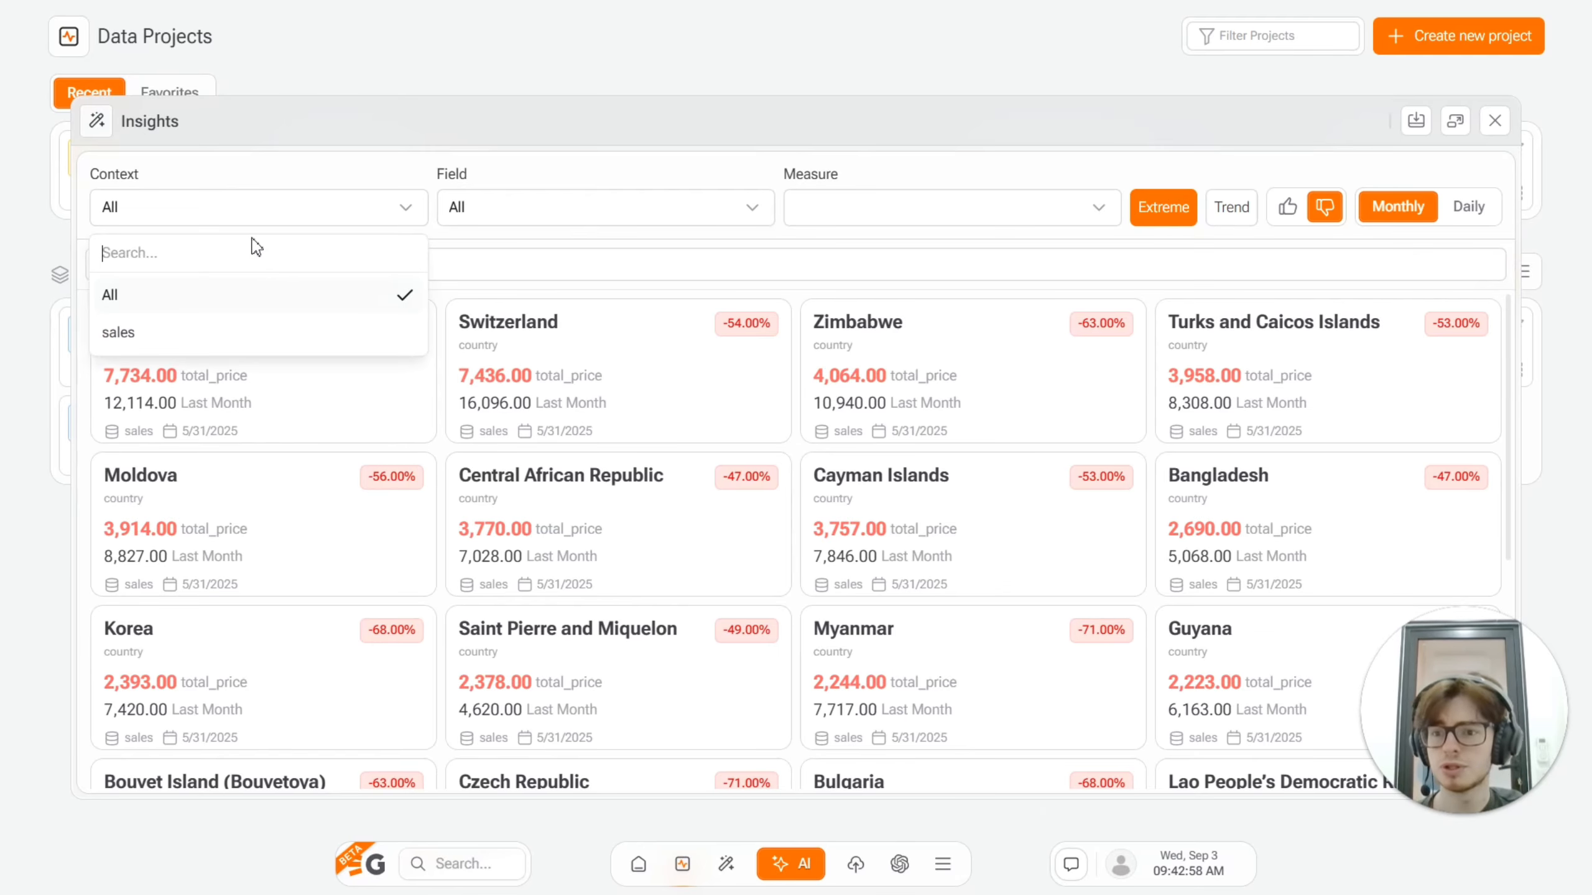
{"action": "left_click", "coordinate": [233, 344]}
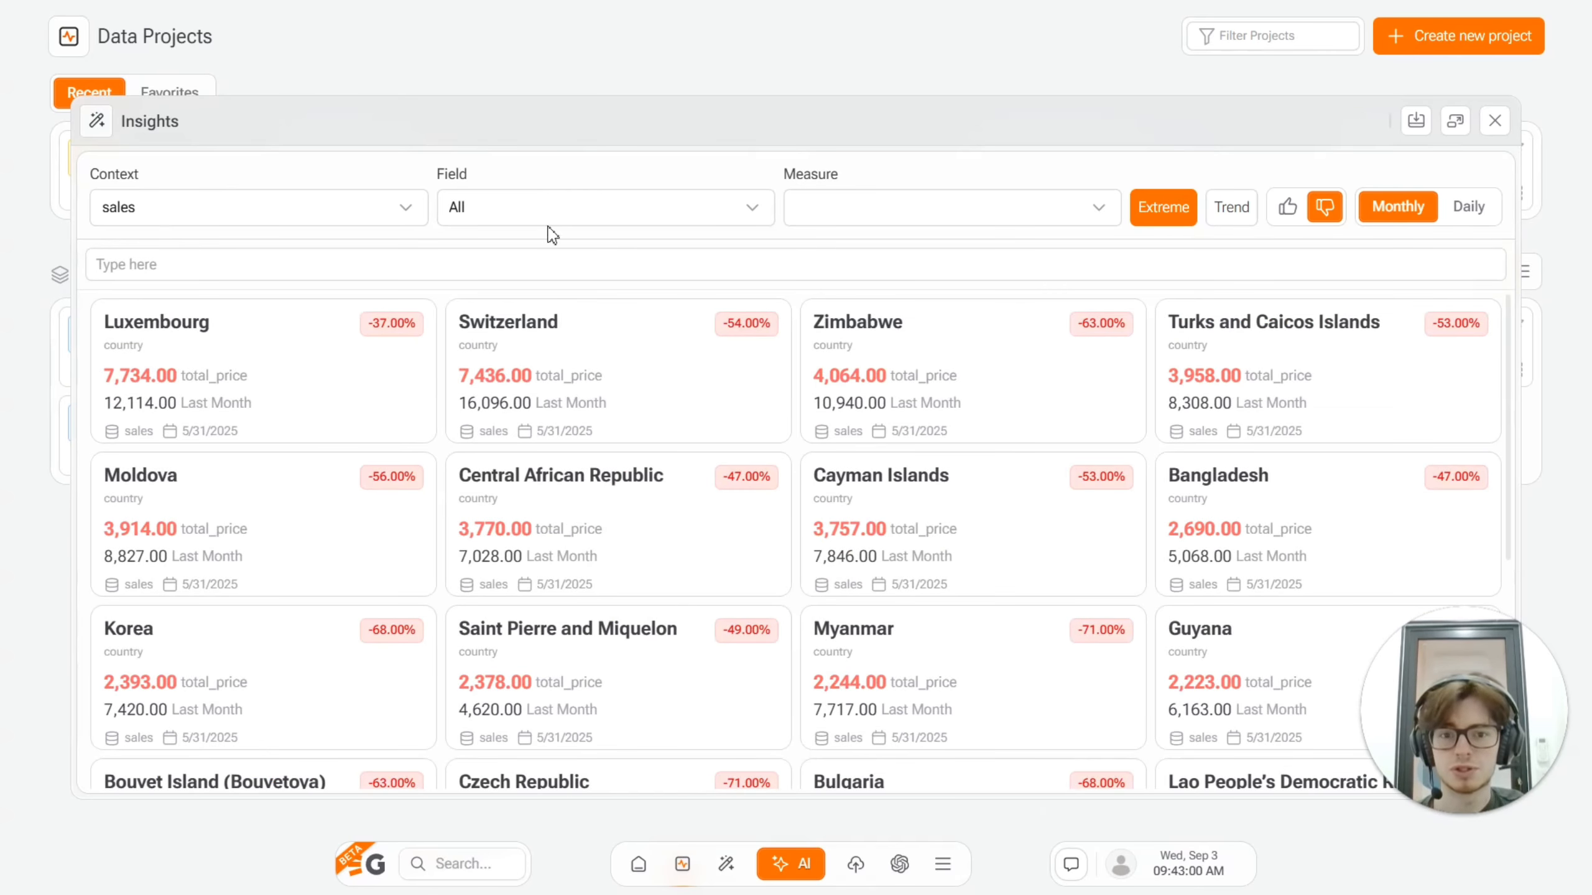
{"action": "left_click", "coordinate": [572, 223]}
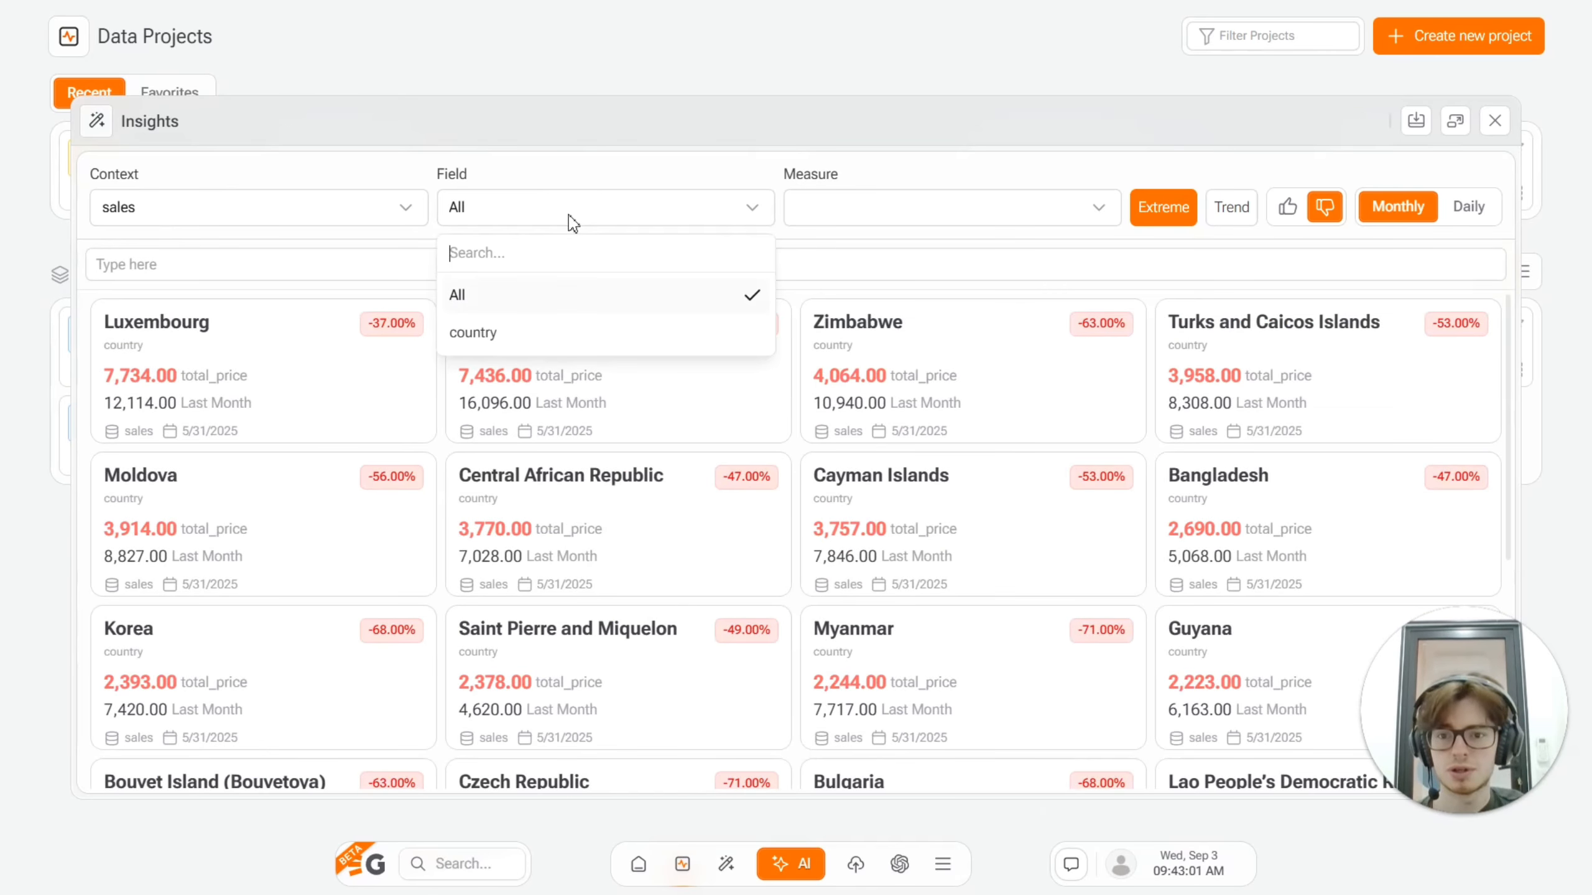
{"action": "left_click", "coordinate": [588, 339]}
{"action": "left_click", "coordinate": [949, 213]}
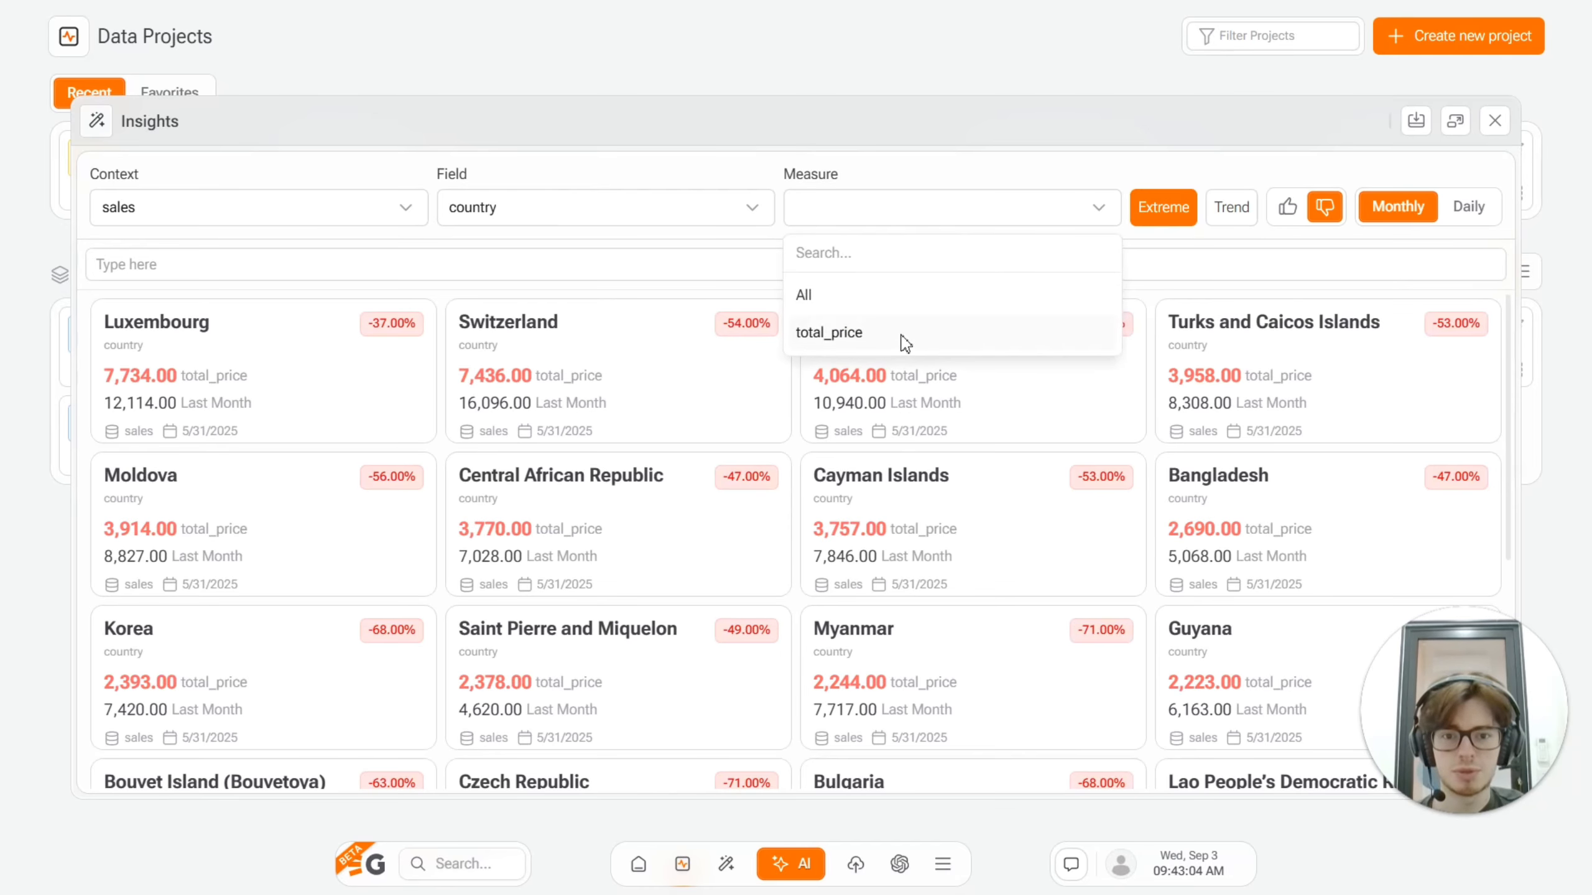
{"action": "left_click", "coordinate": [907, 339]}
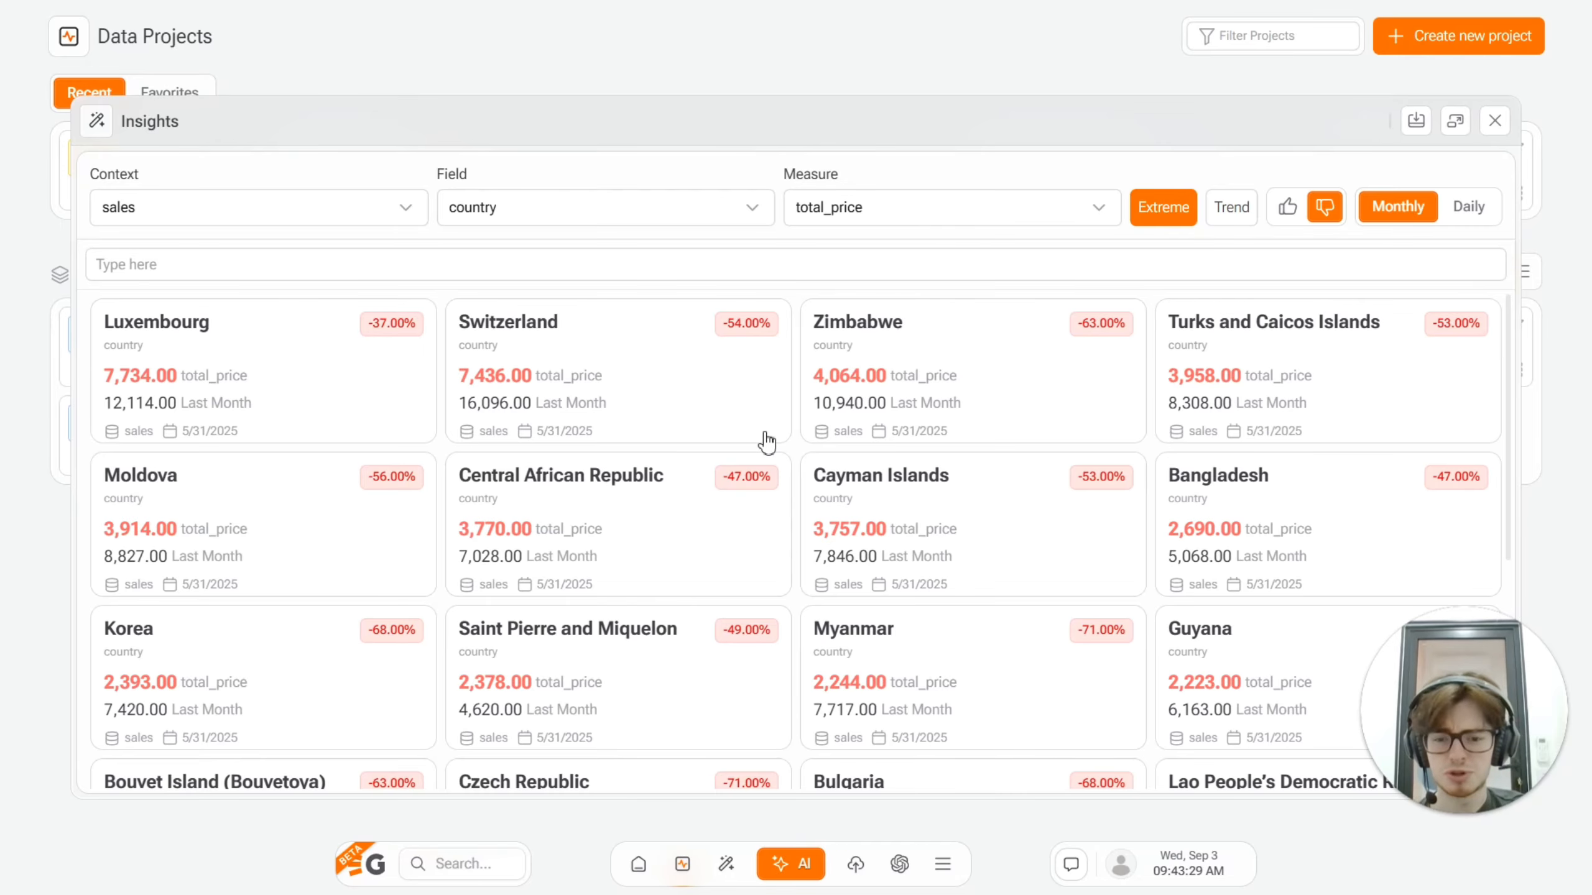
Step: Switch the monthly Extreme insights to positive results and open the Mexico insight
{"action": "left_click", "coordinate": [1288, 214]}
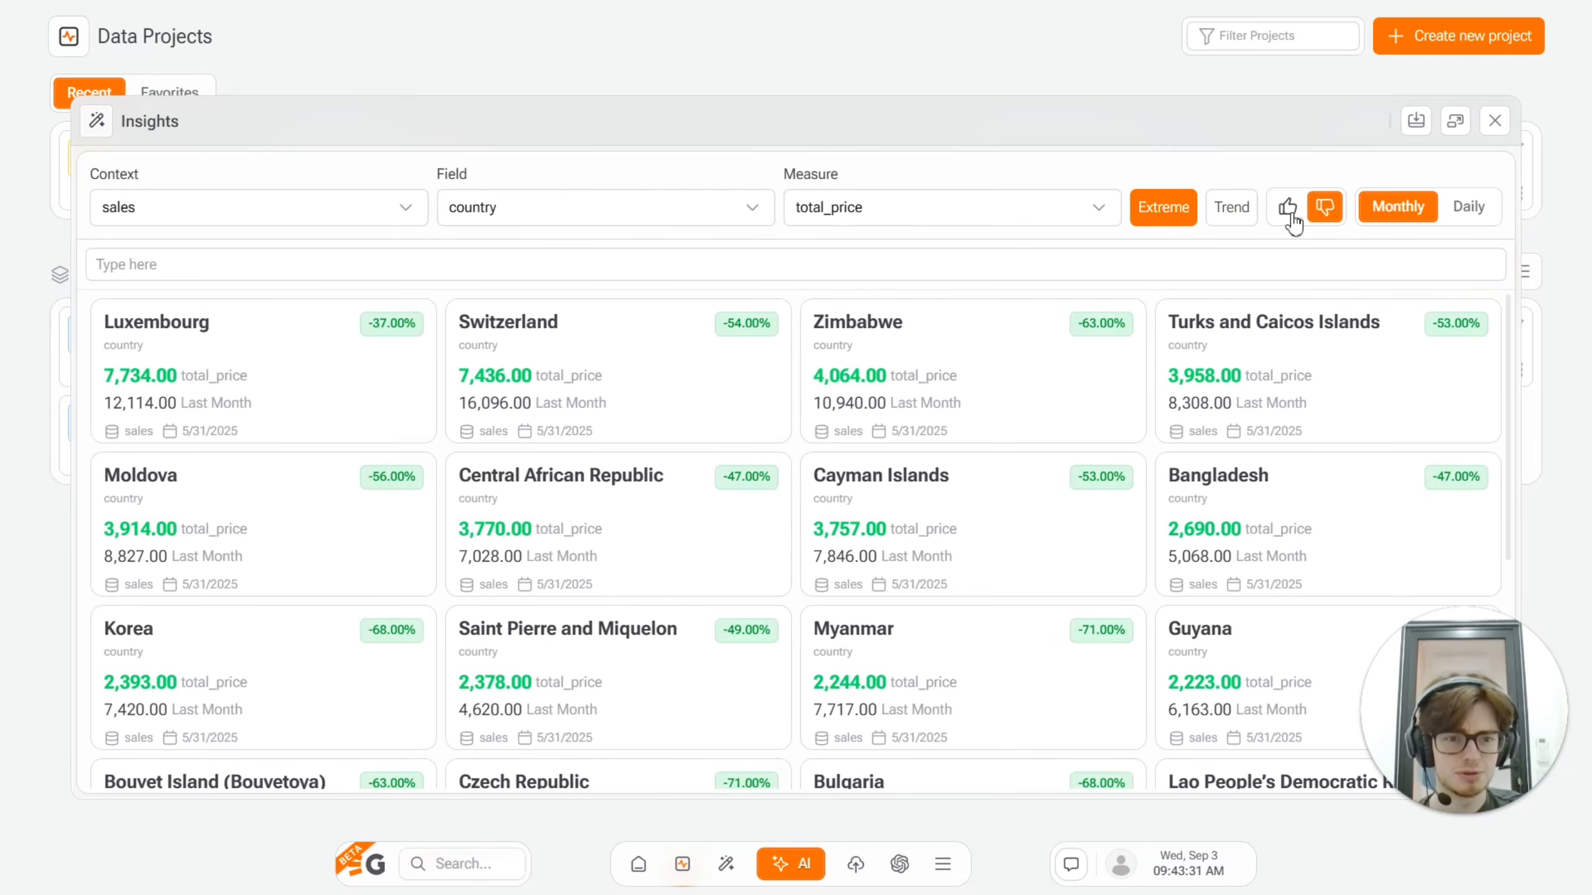
{"action": "left_click", "coordinate": [1289, 212]}
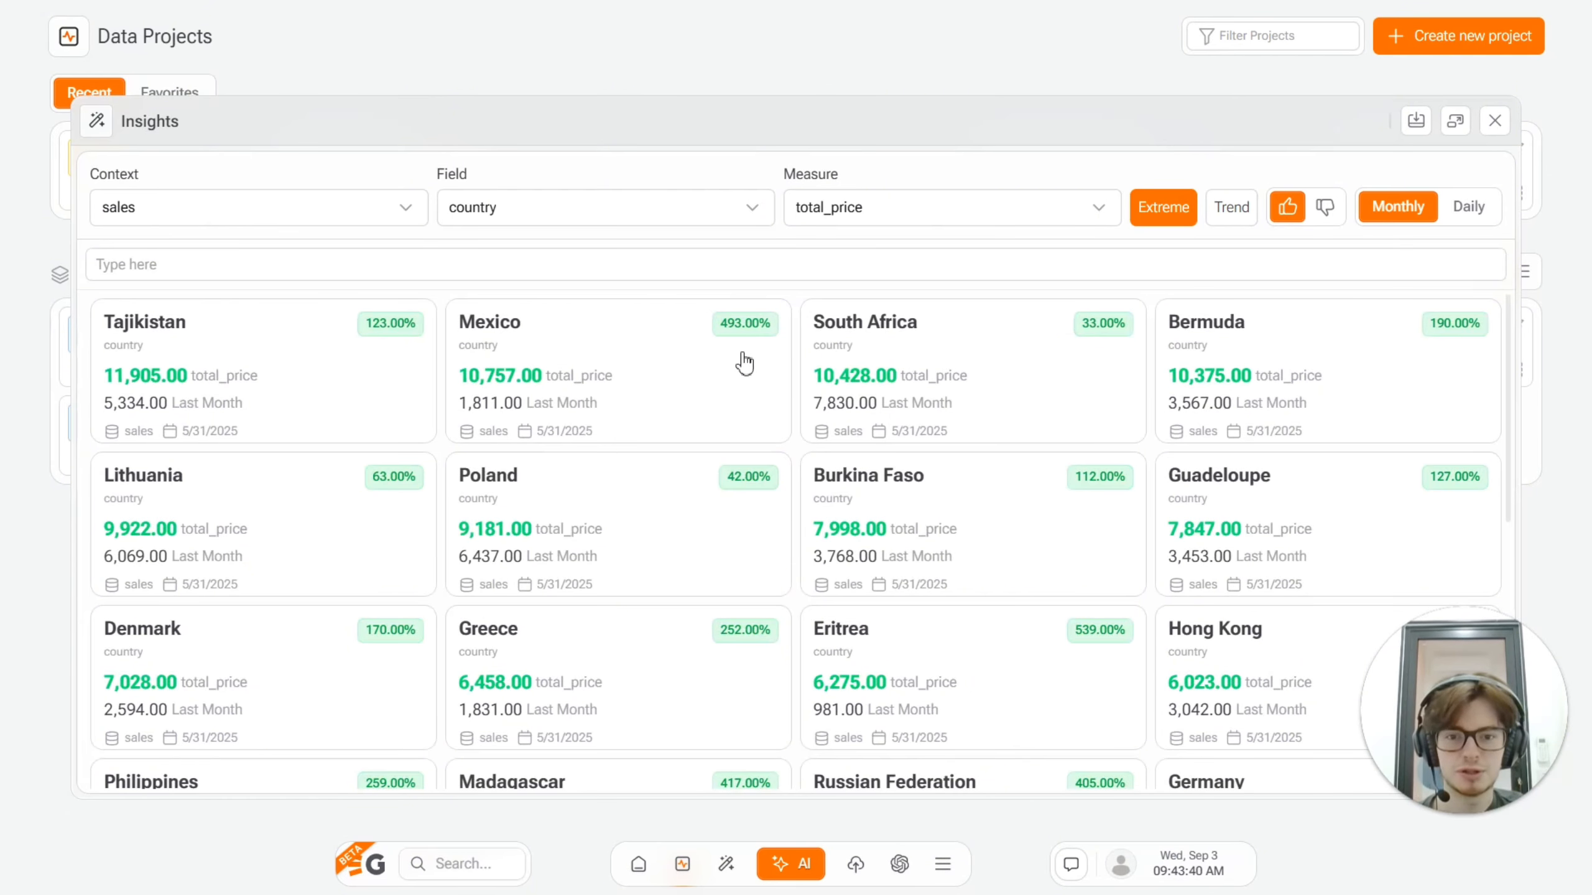
{"action": "left_click", "coordinate": [620, 392]}
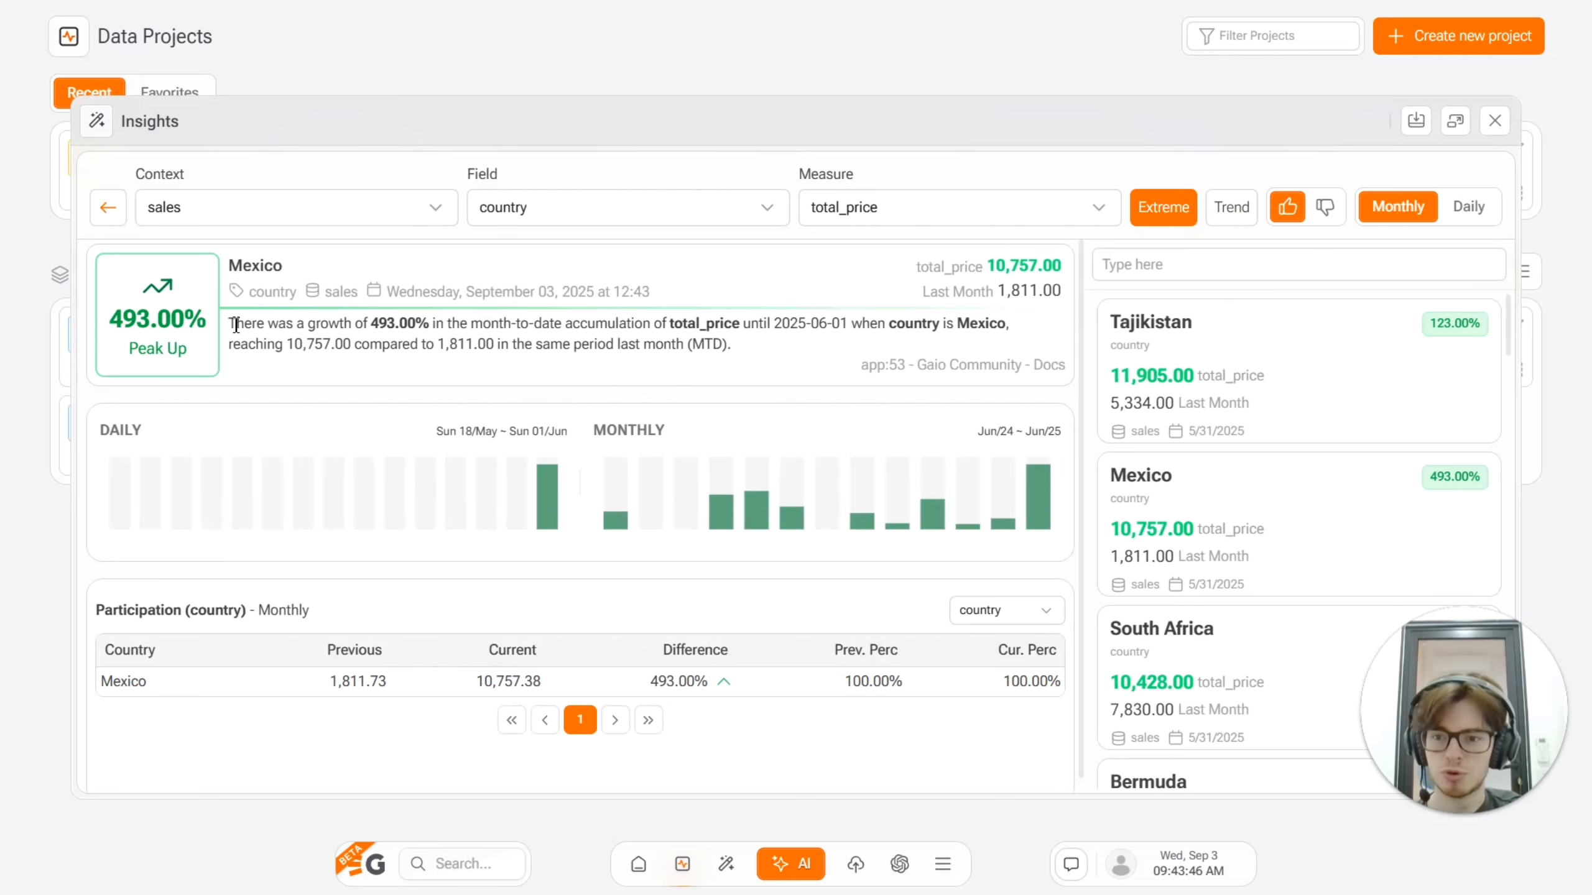
Step: Examine the Mexico insight's growth summary, daily and monthly charts and participation table, and close Insights
{"action": "left_click_drag", "start_coordinate": [234, 325], "coordinate": [762, 361]}
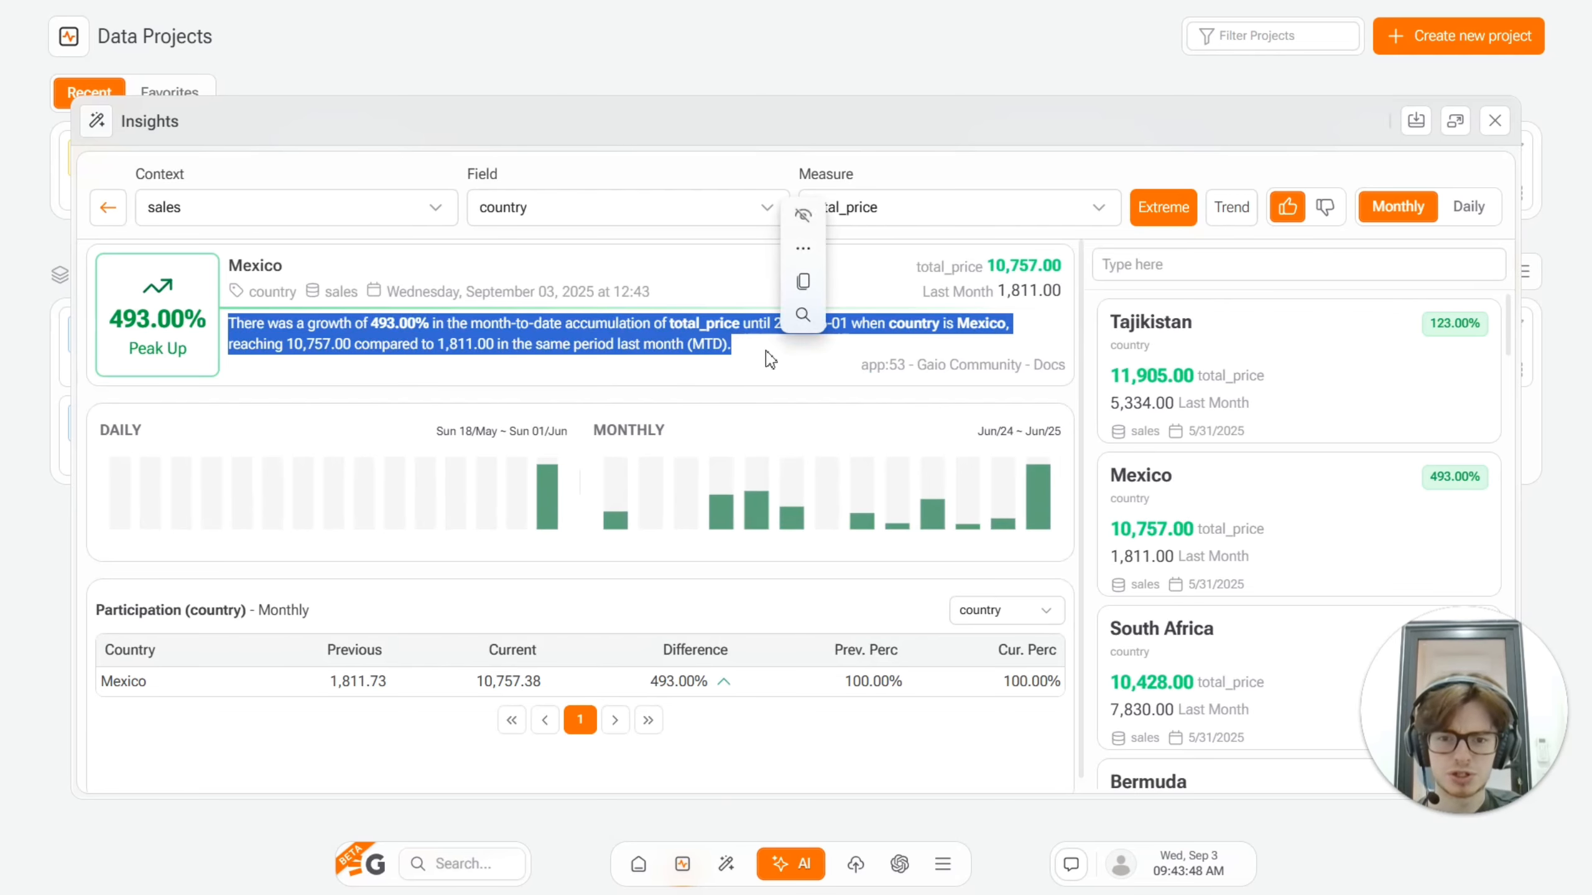
{"action": "left_click", "coordinate": [729, 349]}
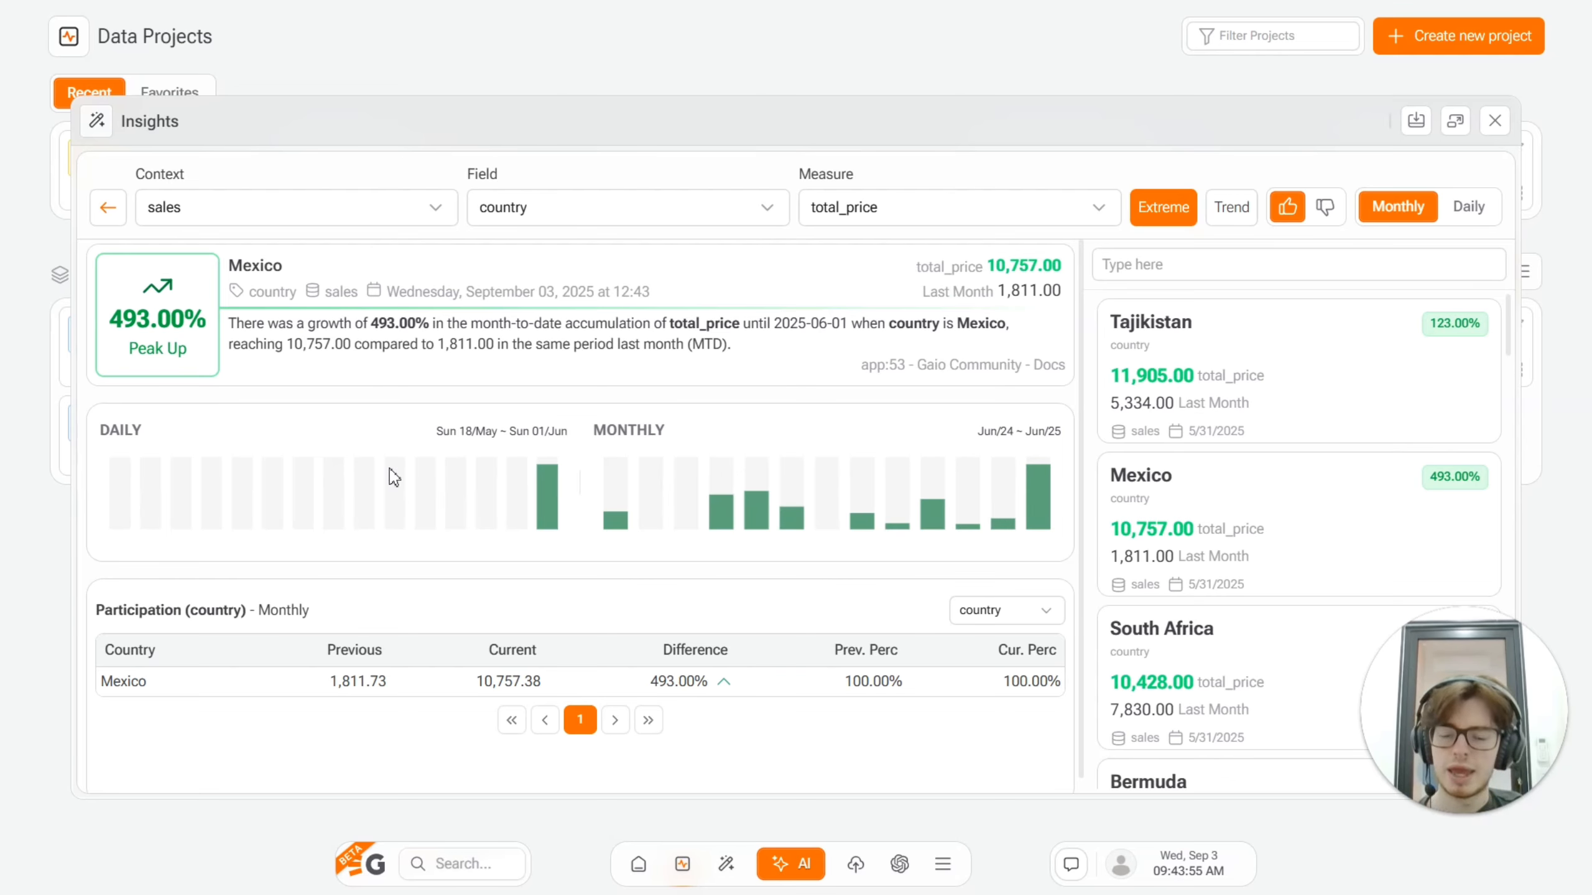
{"action": "mouse_move", "coordinate": [559, 497]}
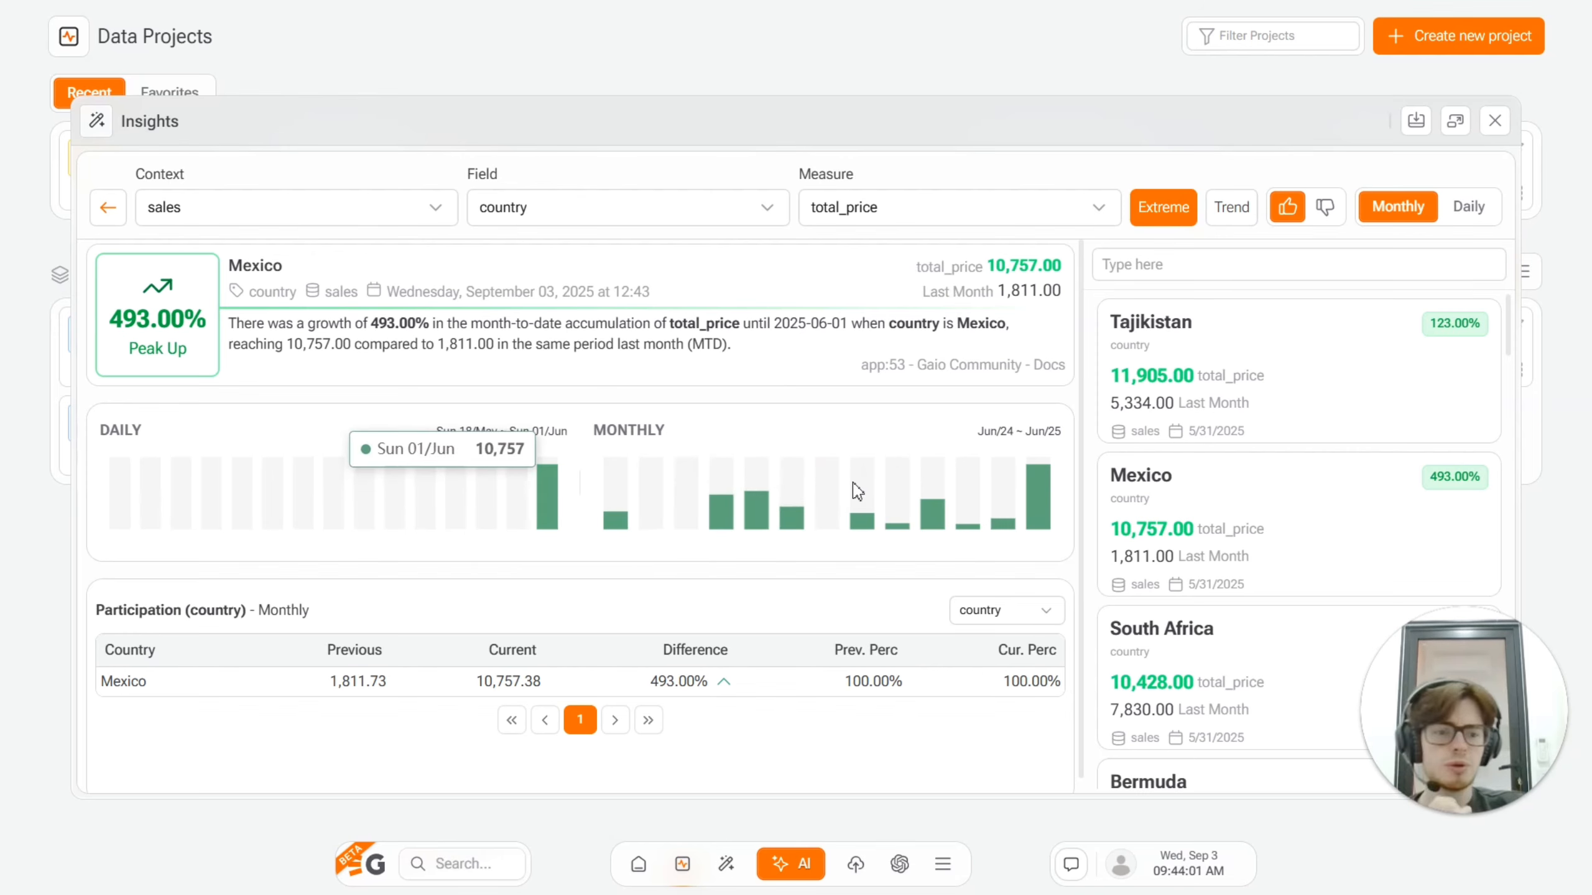
{"action": "mouse_move", "coordinate": [1048, 502]}
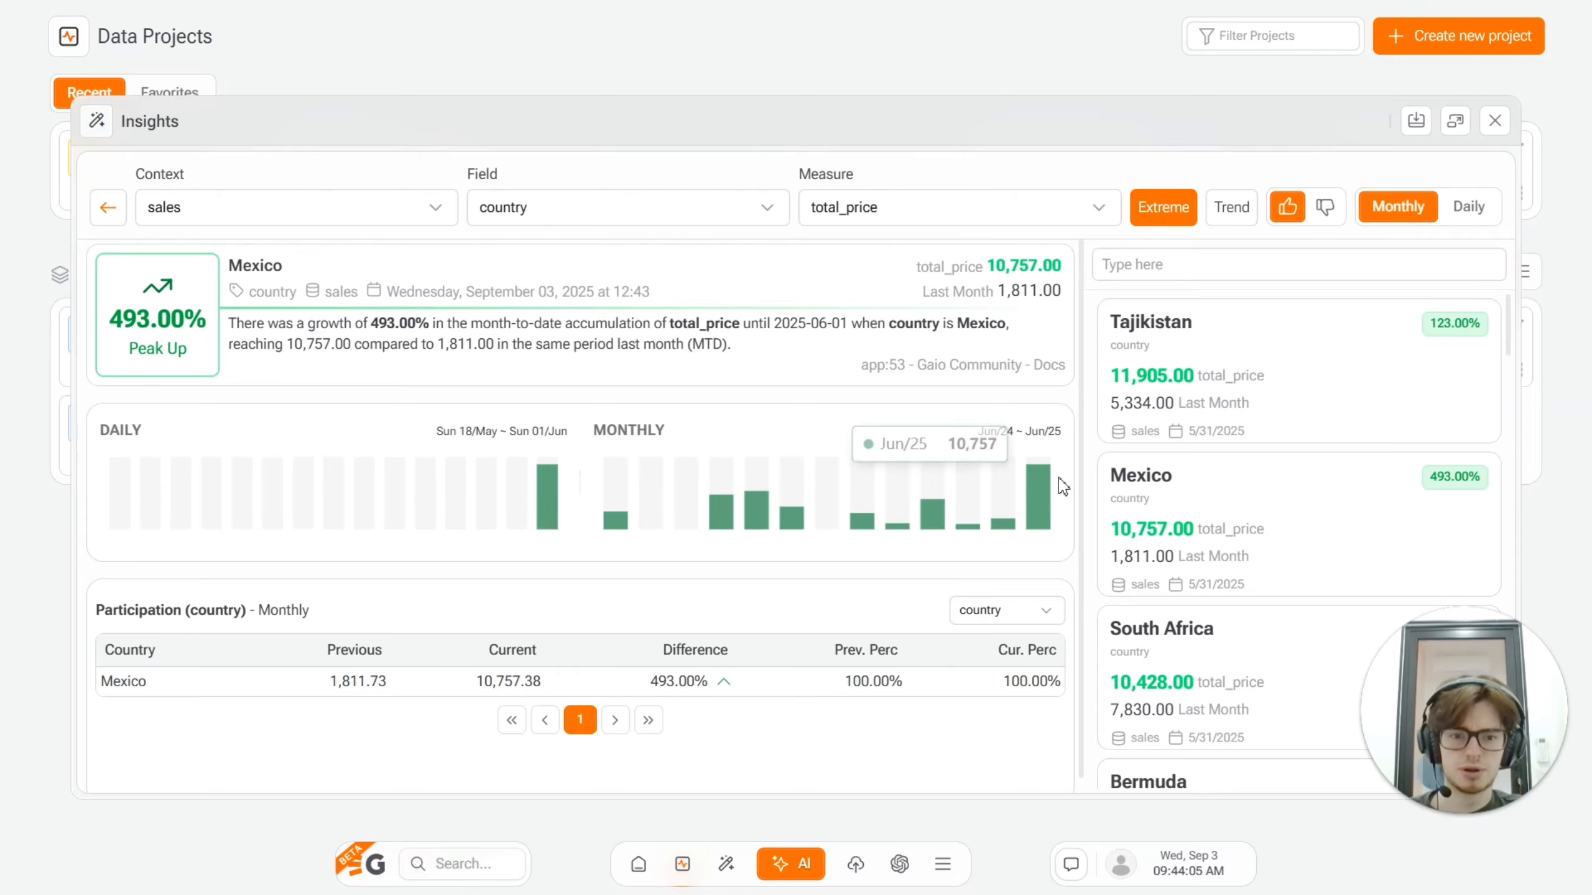
{"action": "mouse_move", "coordinate": [613, 528]}
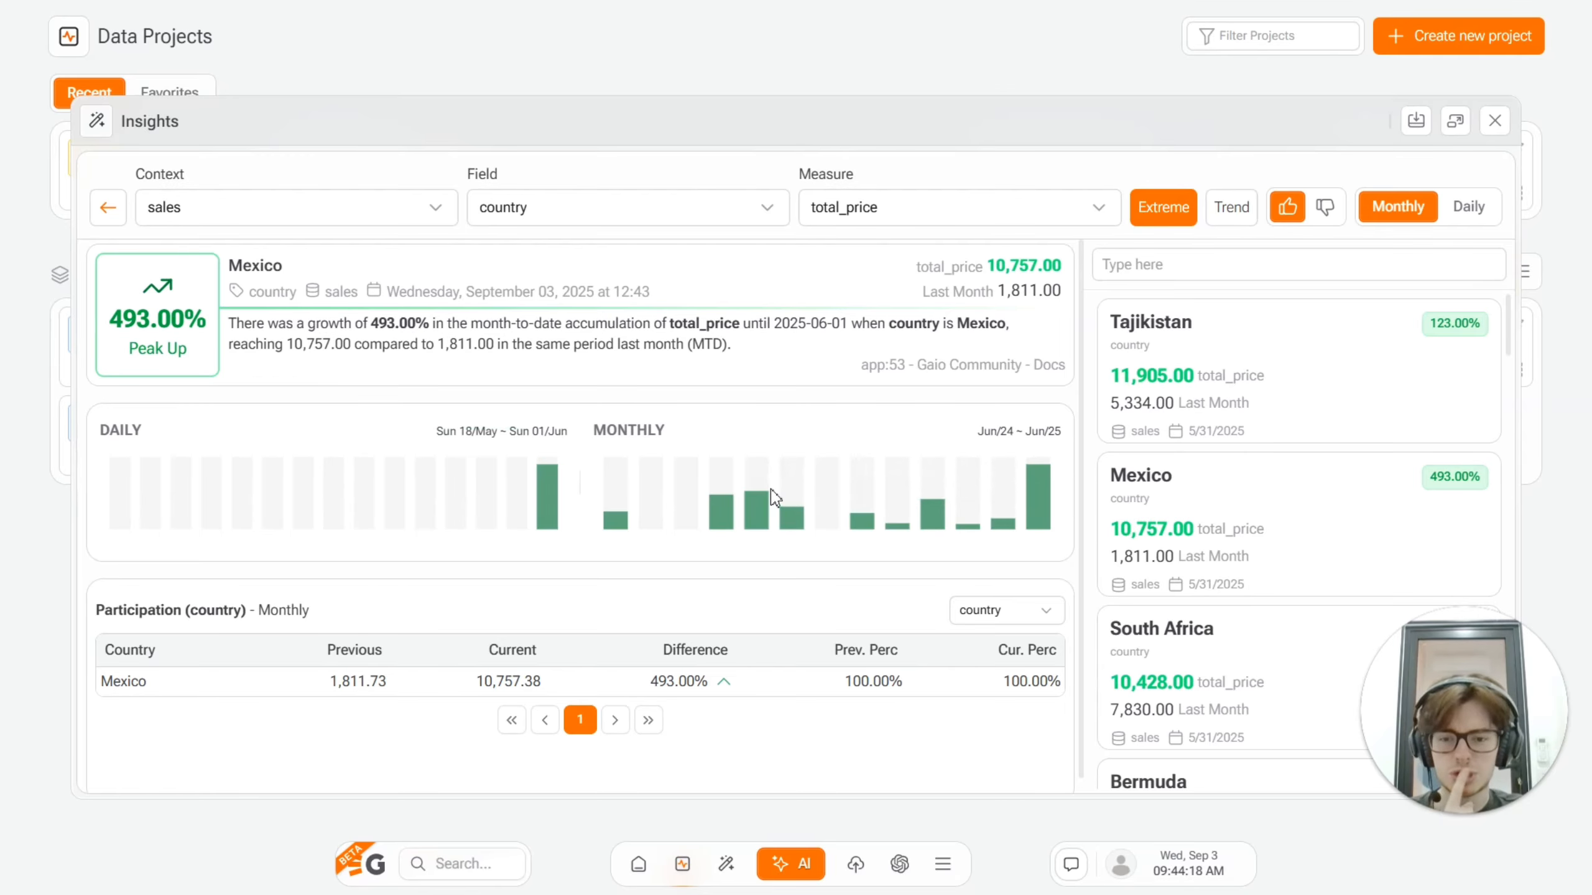
{"action": "left_click_drag", "start_coordinate": [325, 683], "coordinate": [426, 690]}
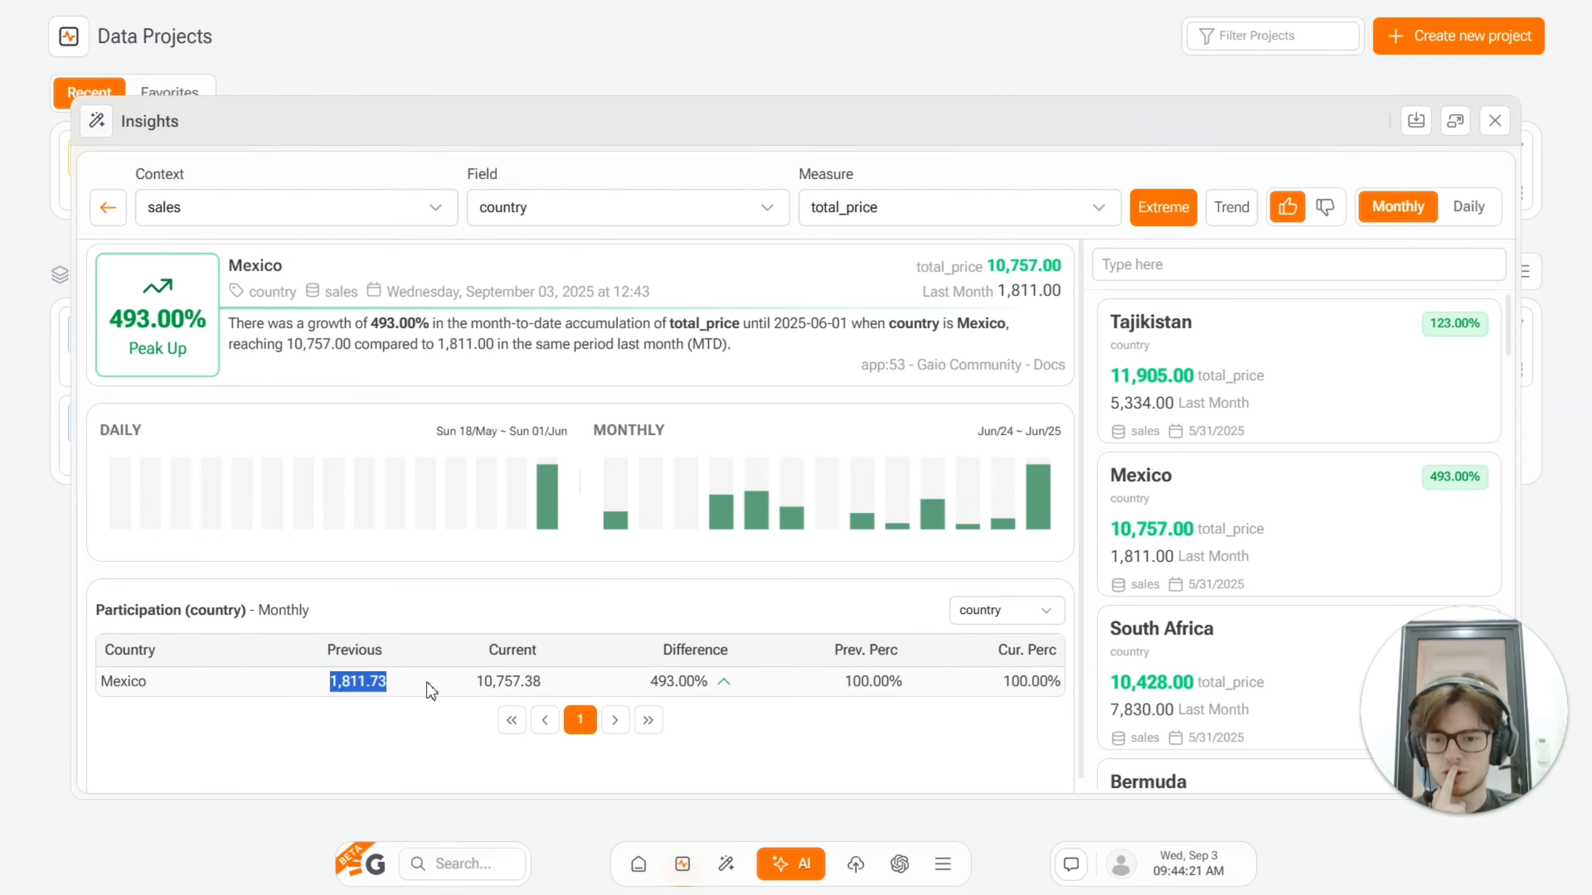
{"action": "left_click", "coordinate": [774, 686]}
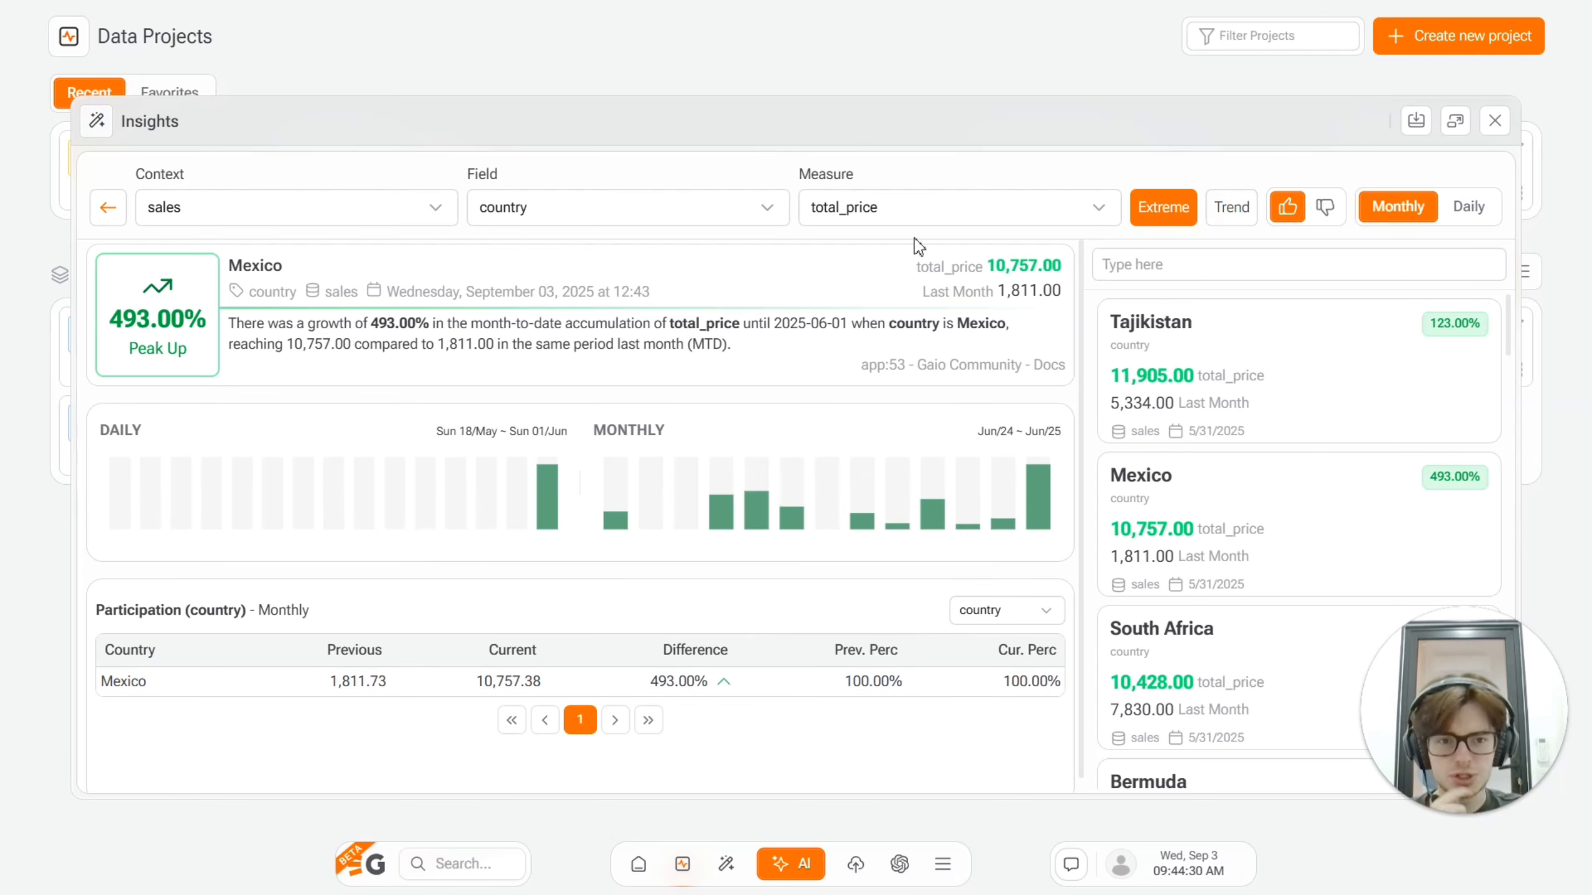
{"action": "left_click", "coordinate": [103, 209]}
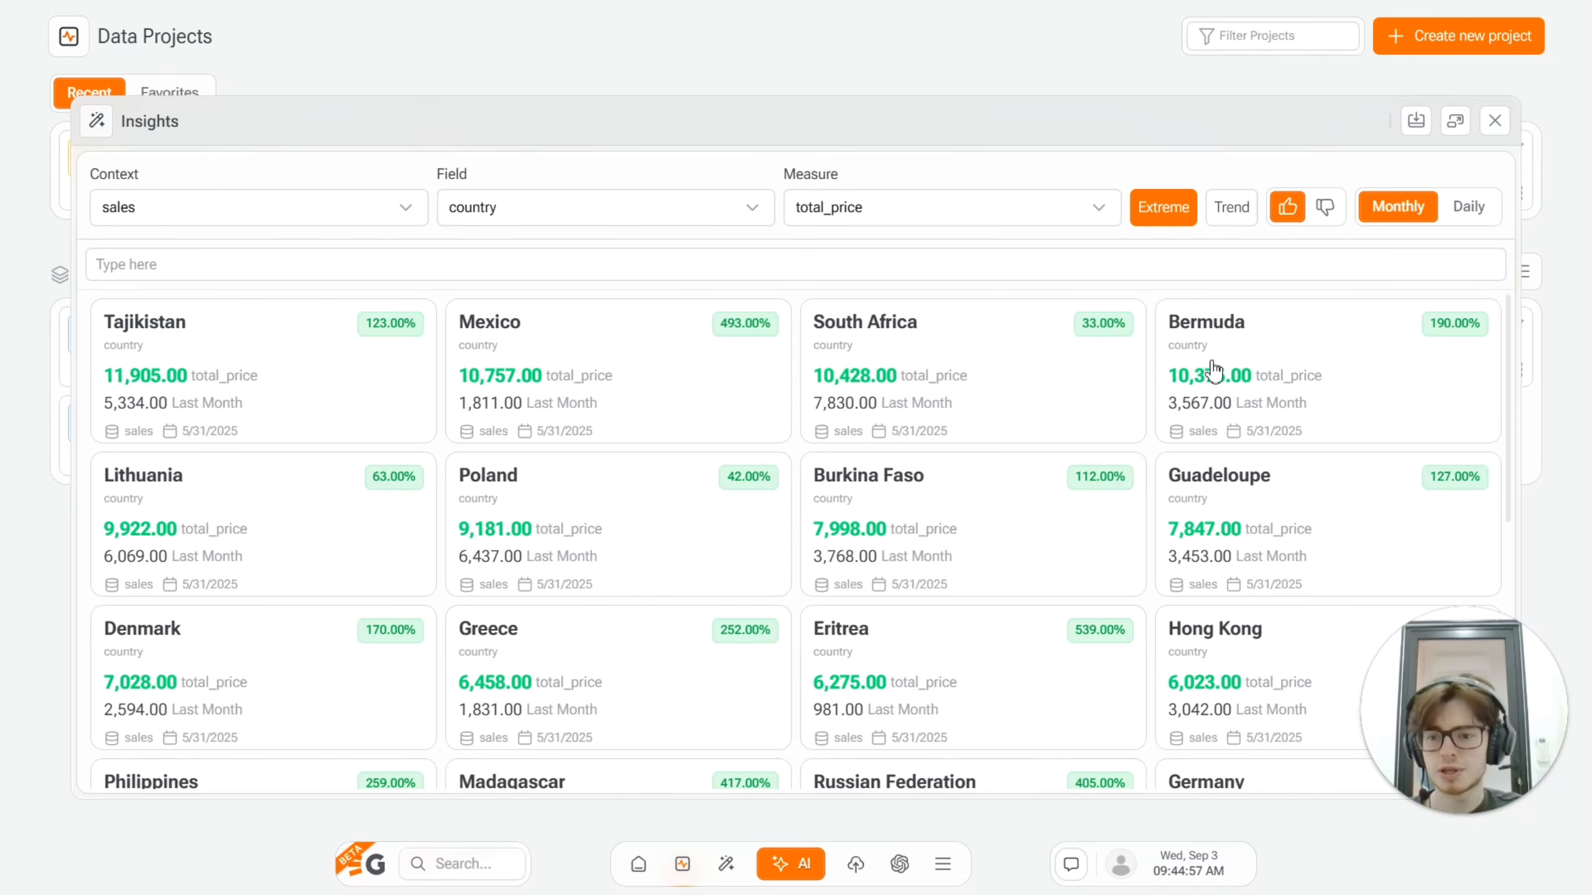
{"action": "left_click", "coordinate": [1495, 121]}
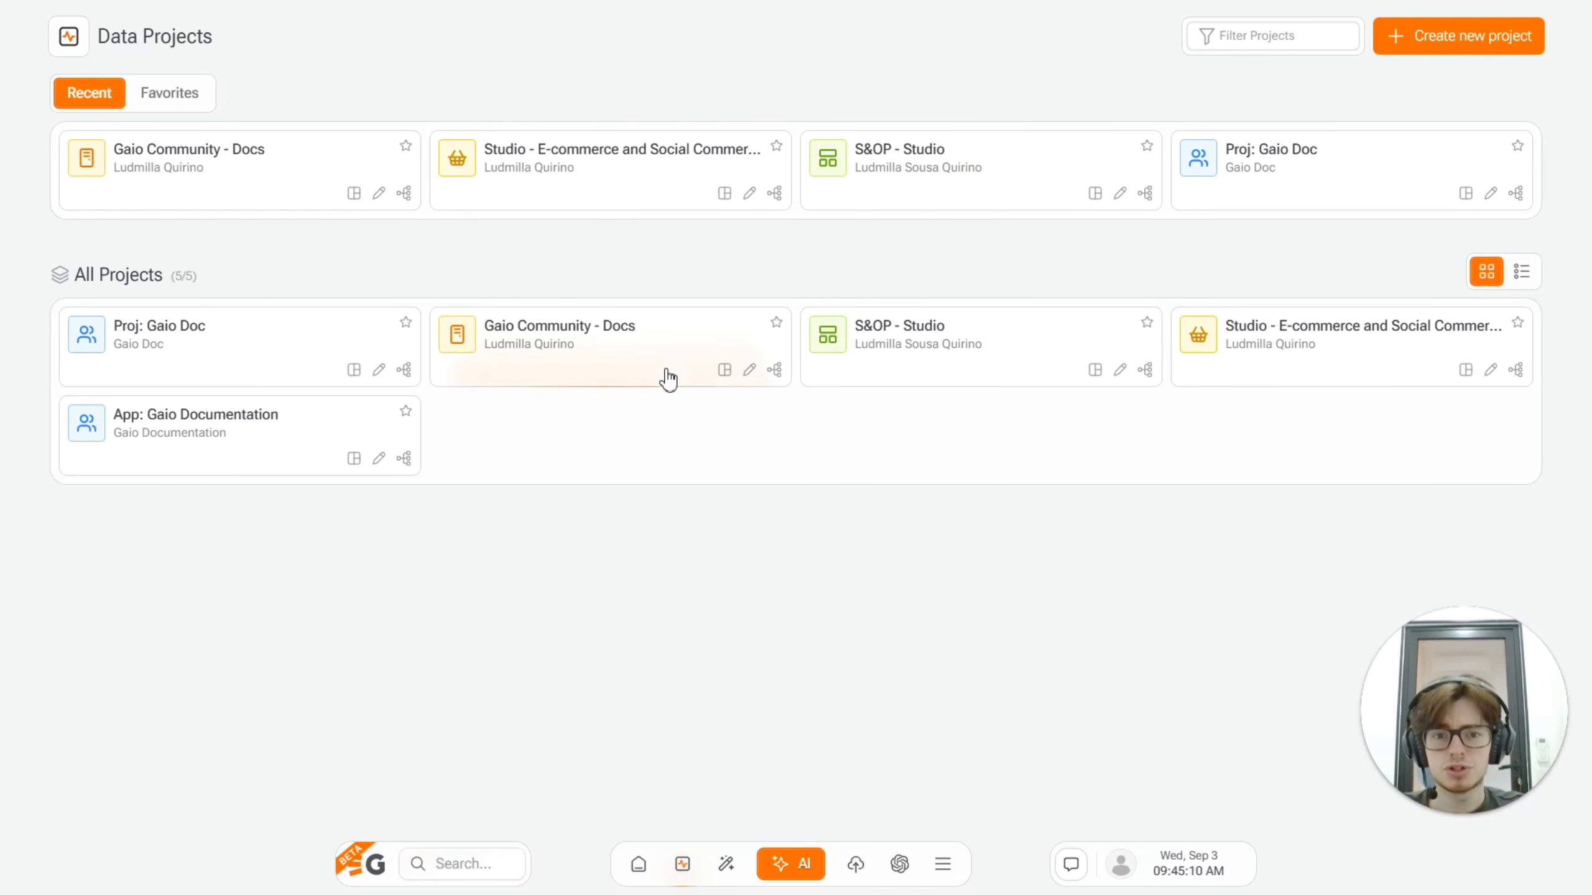
Step: In Power Search, open the sales_demo context and chart product_name by quantity
{"action": "left_click", "coordinate": [446, 865]}
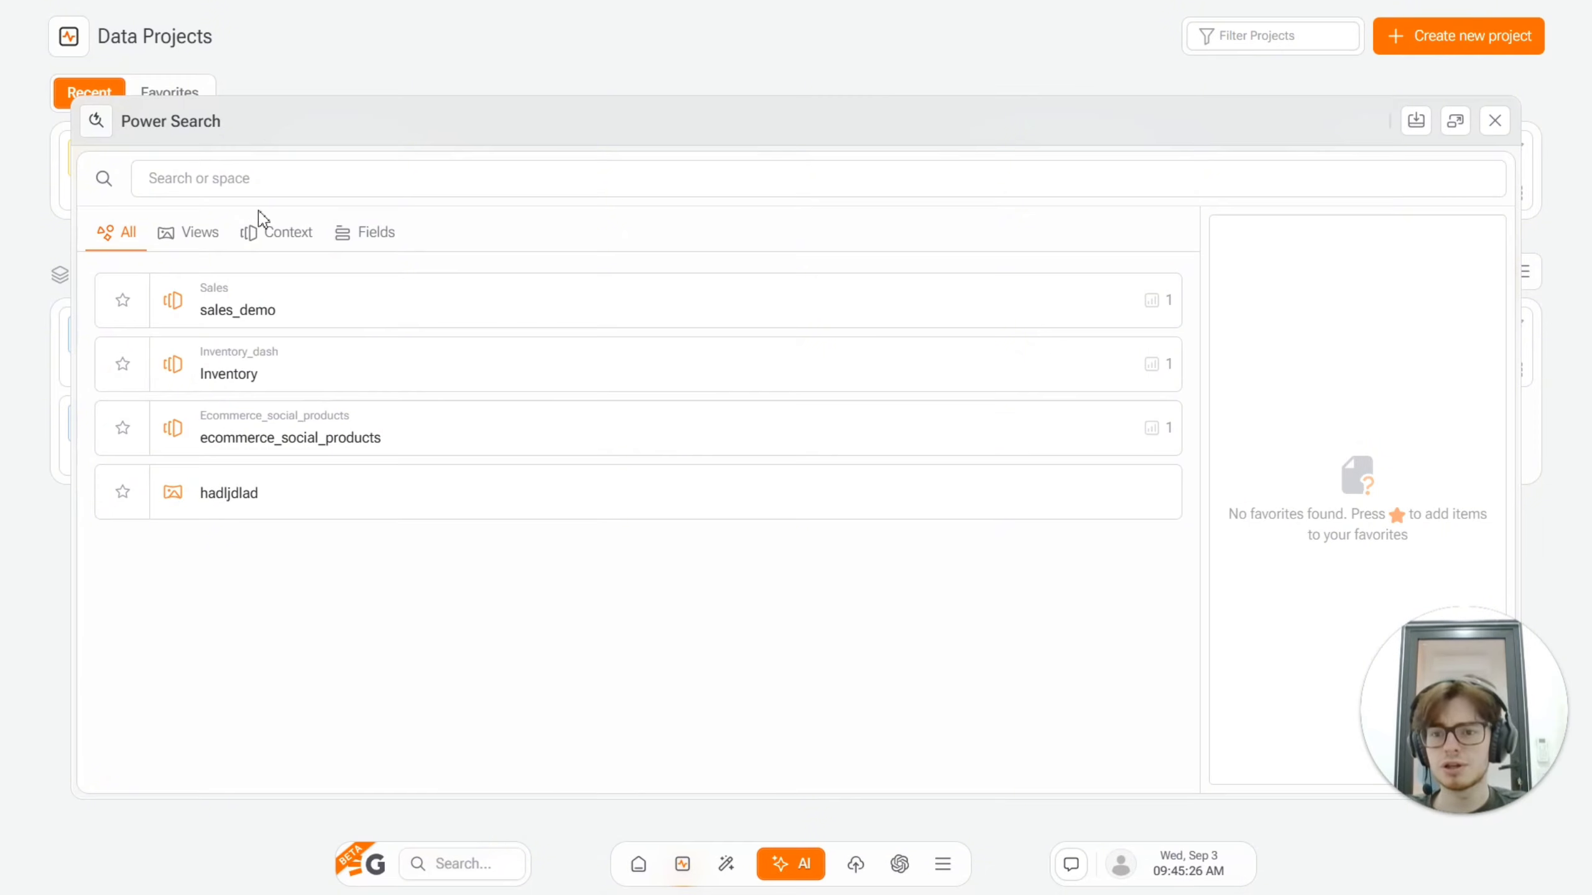
{"action": "left_click", "coordinate": [259, 246]}
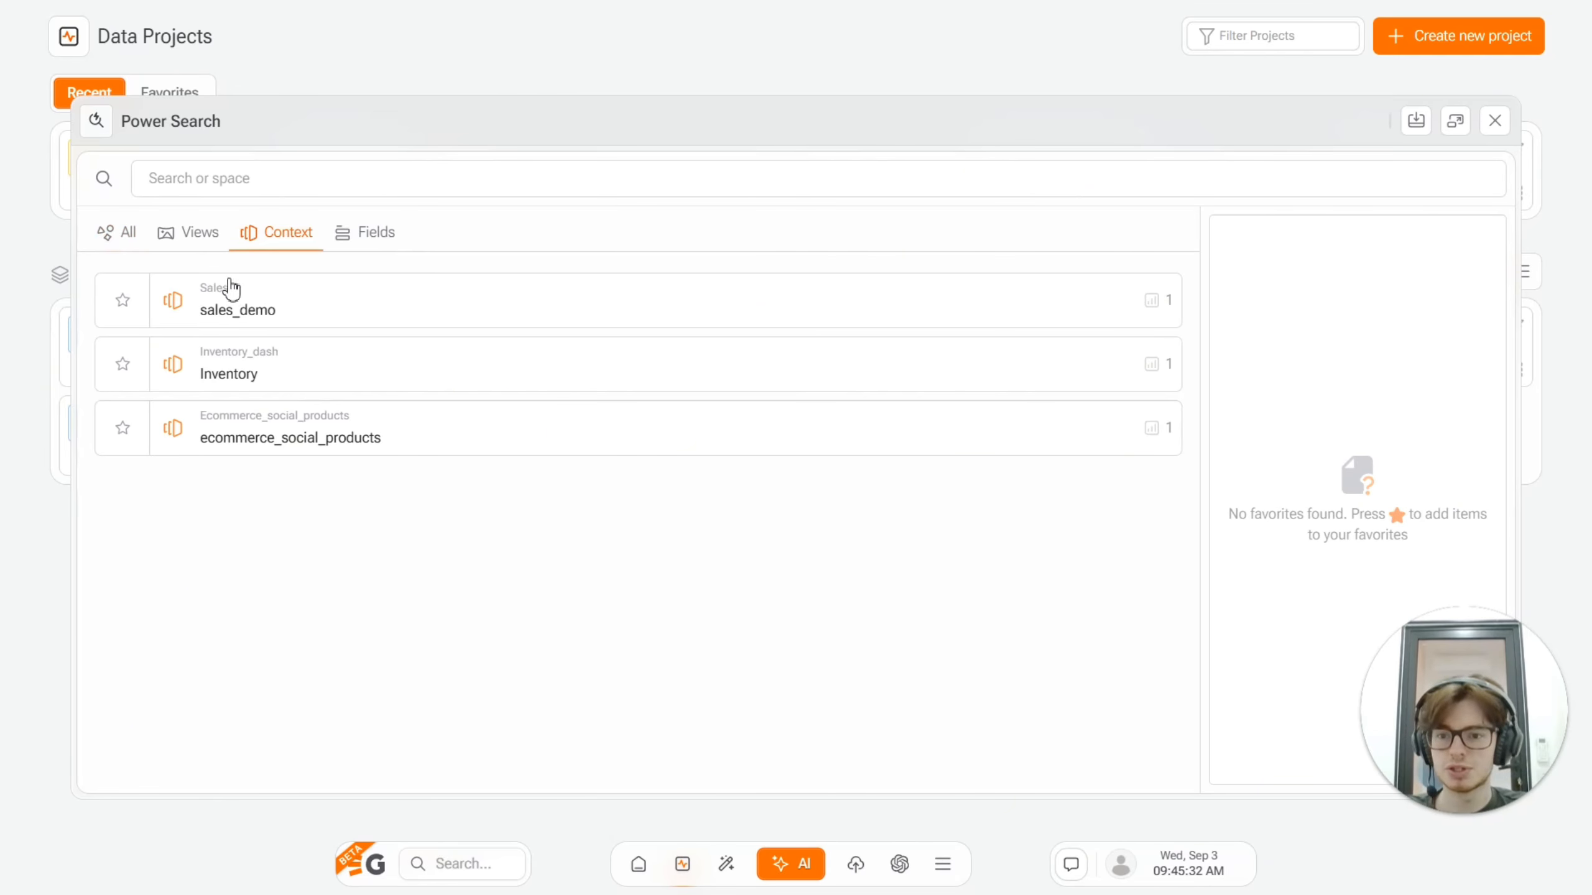
{"action": "left_click", "coordinate": [275, 298]}
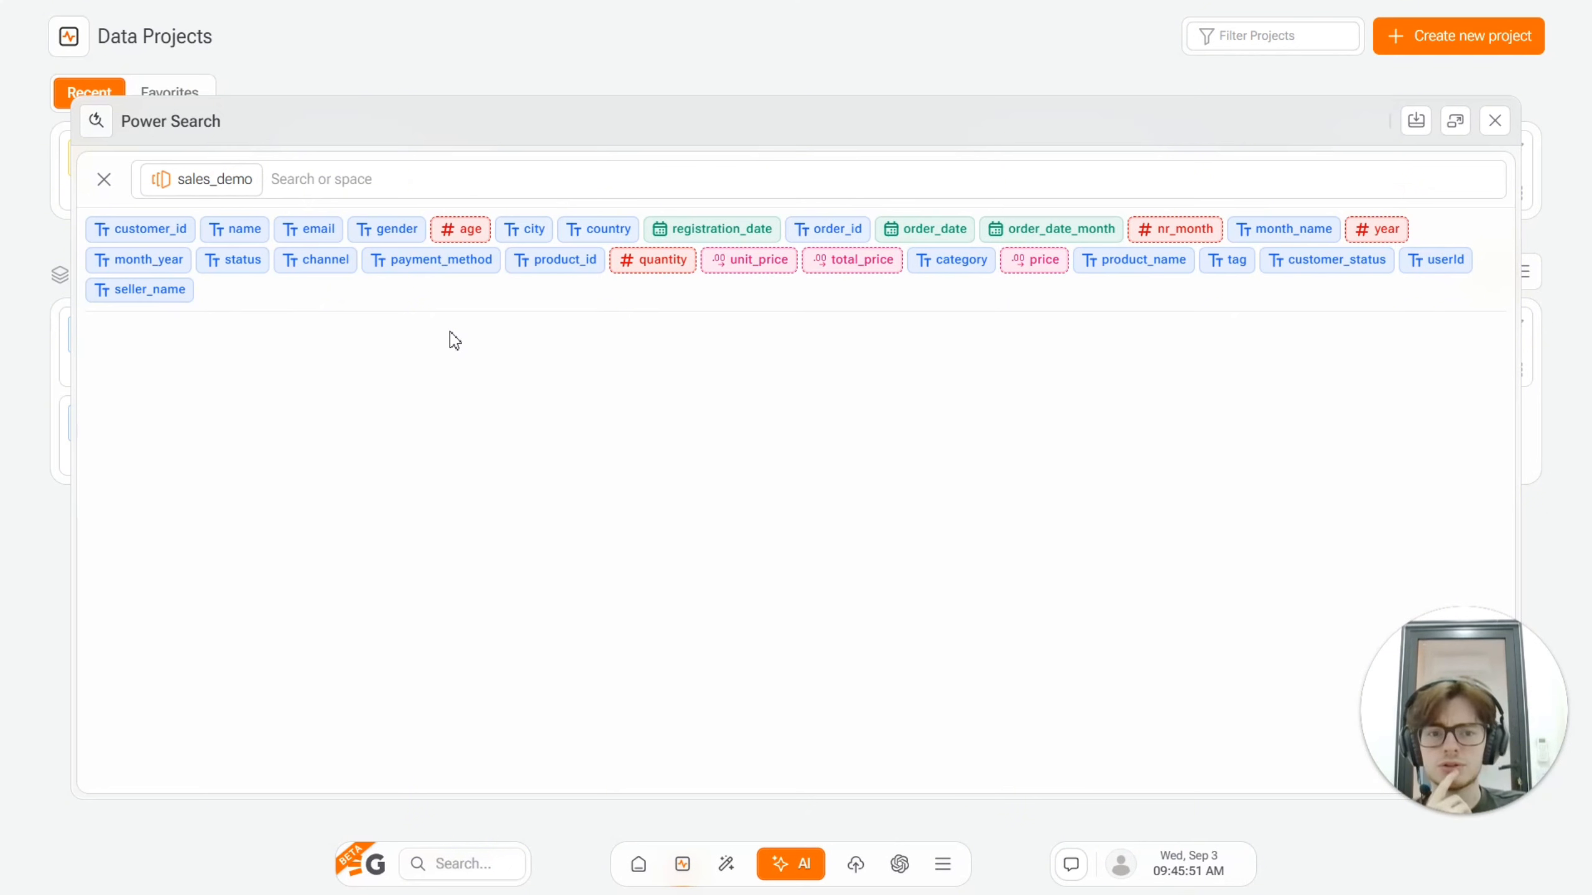
{"action": "left_click", "coordinate": [1125, 274]}
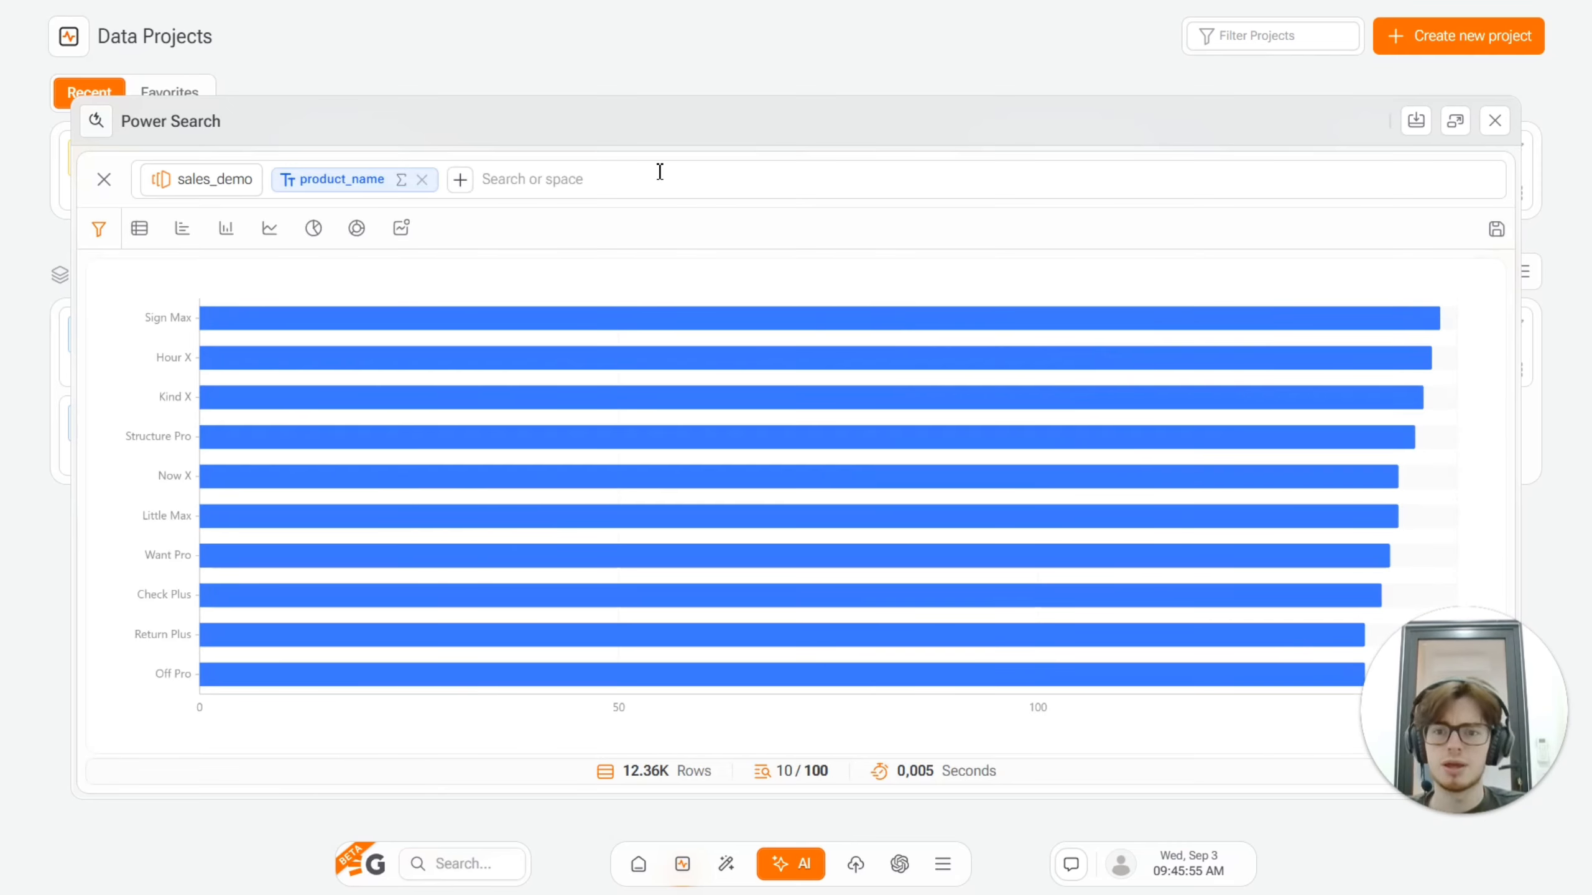
{"action": "type", "text": "quan"}
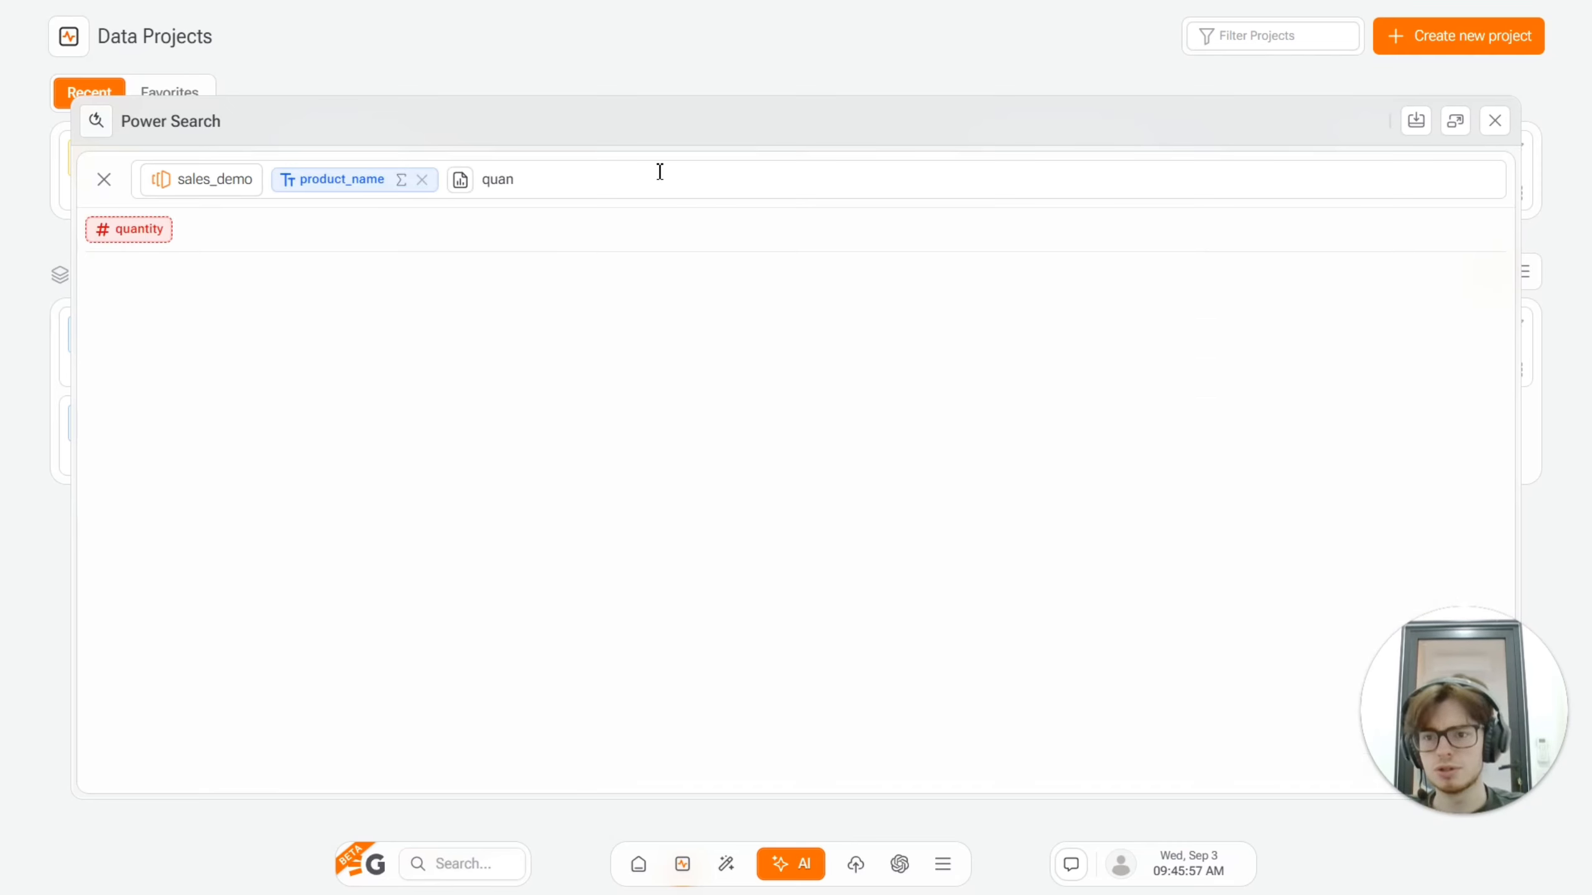
{"action": "left_click", "coordinate": [161, 229]}
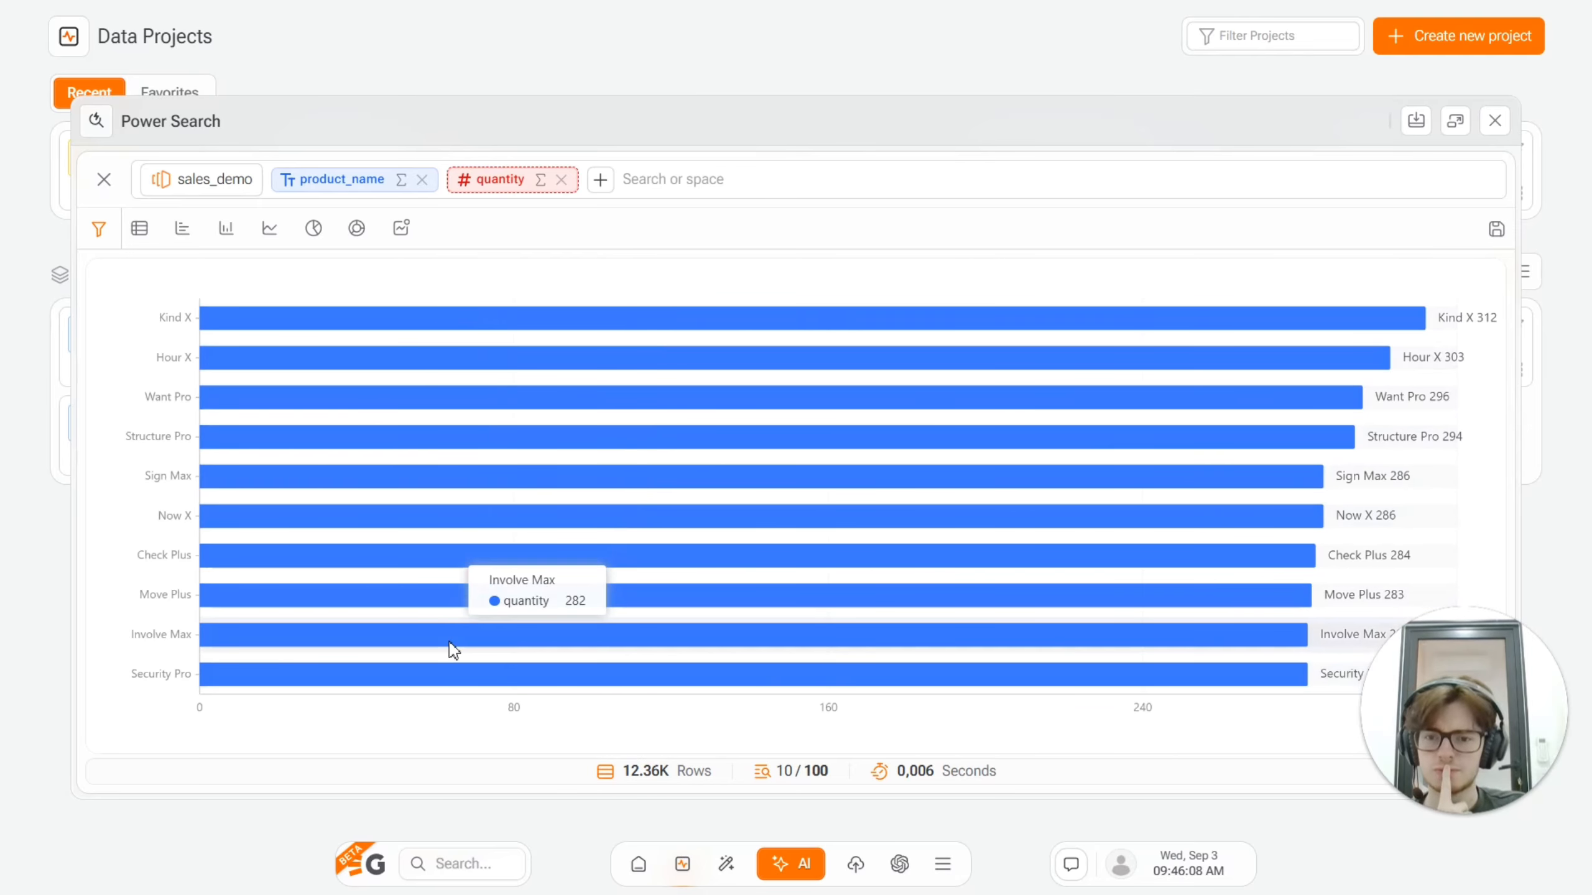
Step: Preview the product quantities as column, line, pie and donut charts, and return to the column chart
{"action": "left_click", "coordinate": [227, 228]}
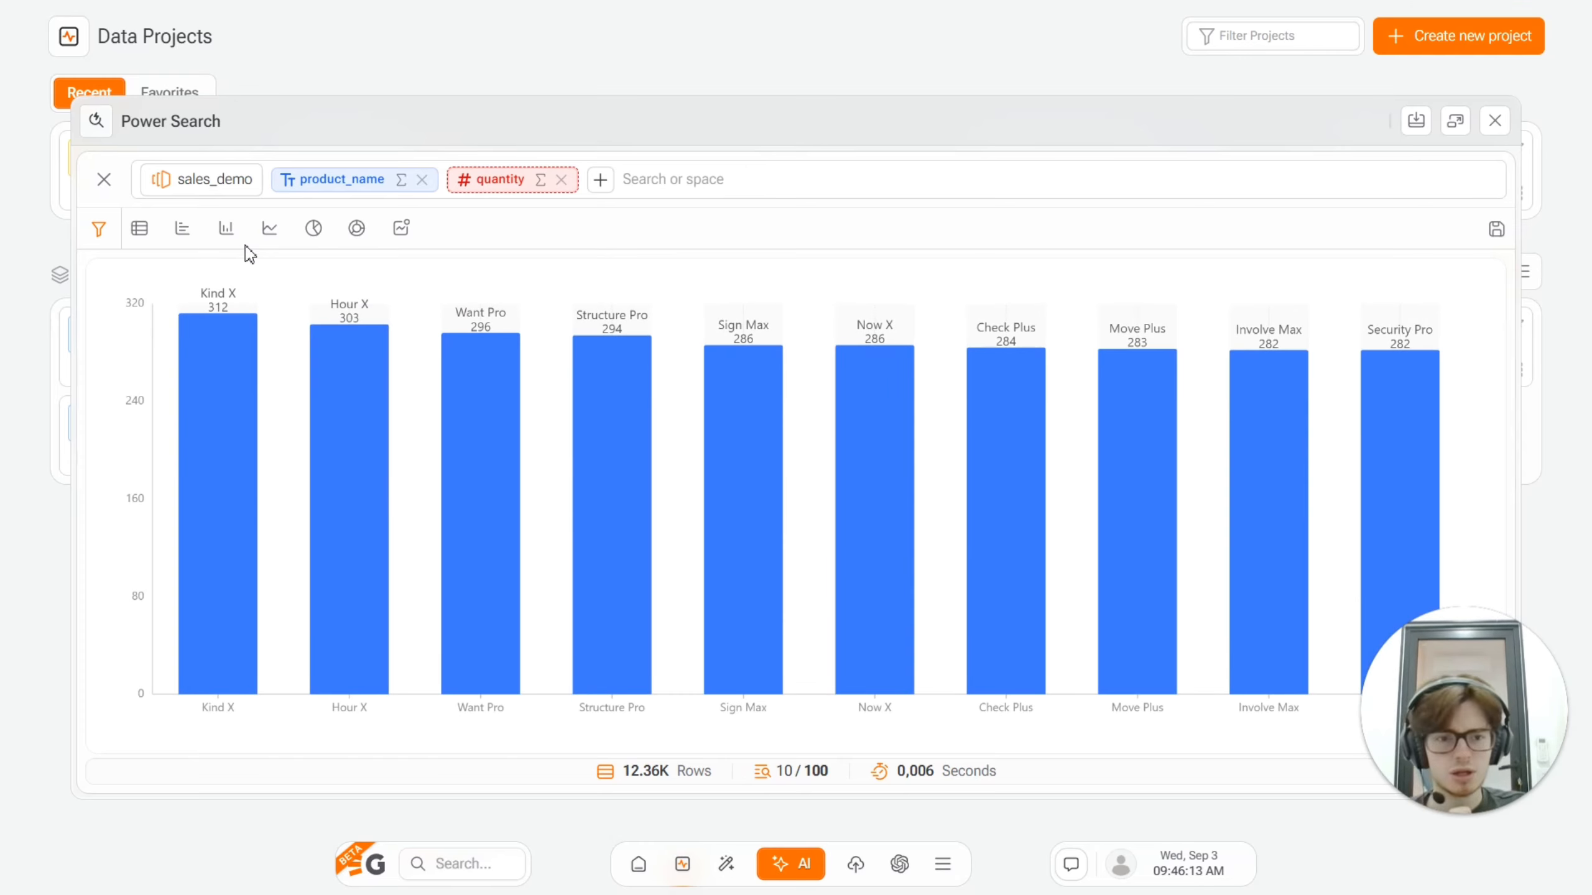
{"action": "left_click", "coordinate": [269, 230]}
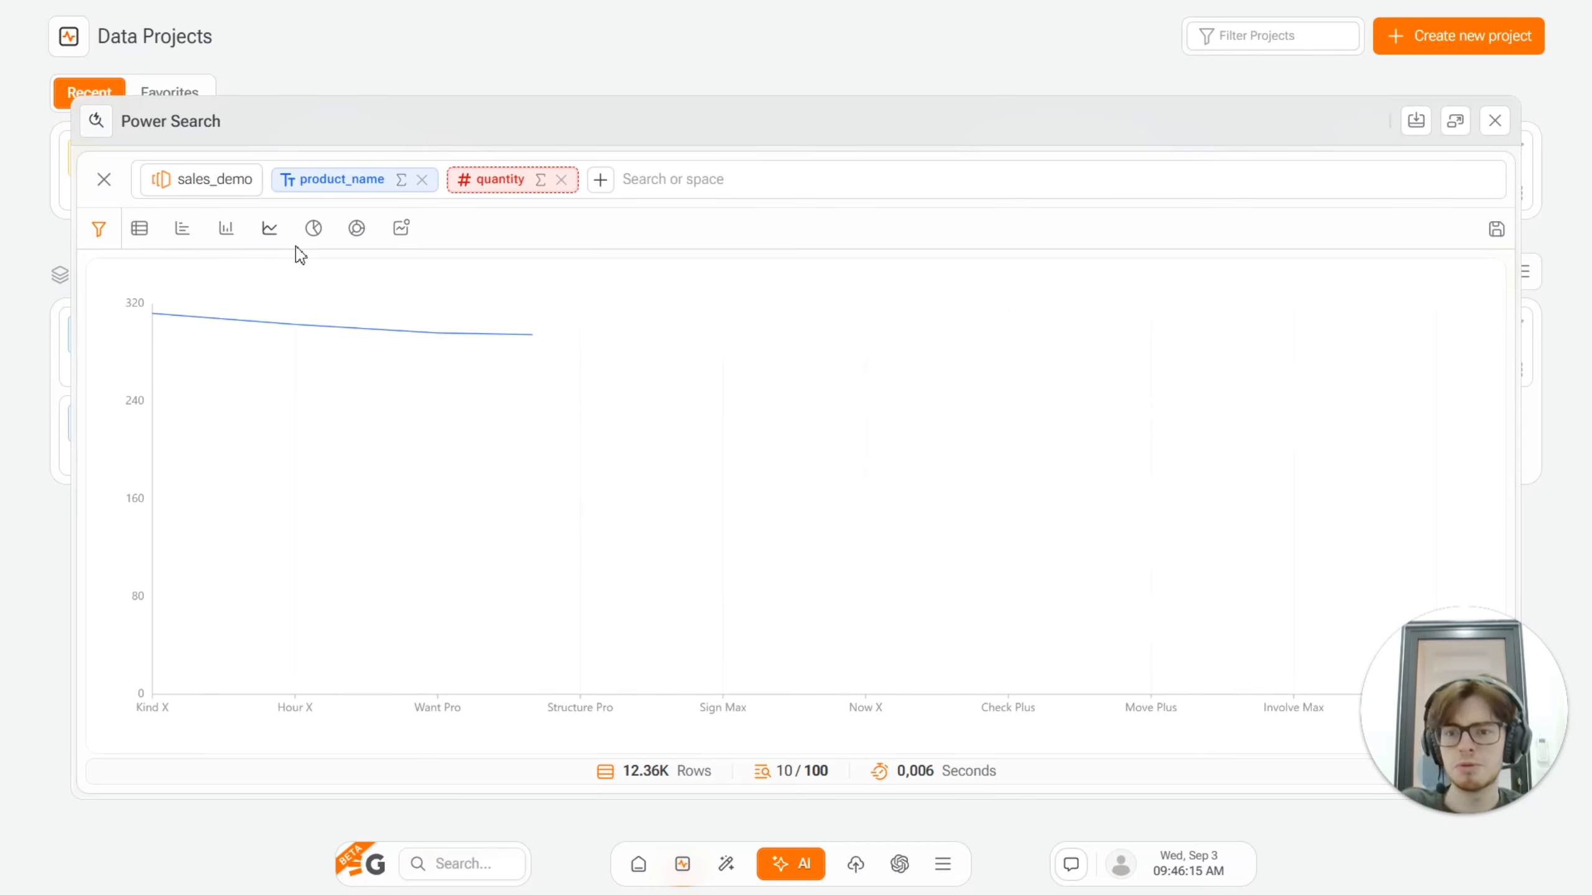
{"action": "left_click", "coordinate": [313, 228]}
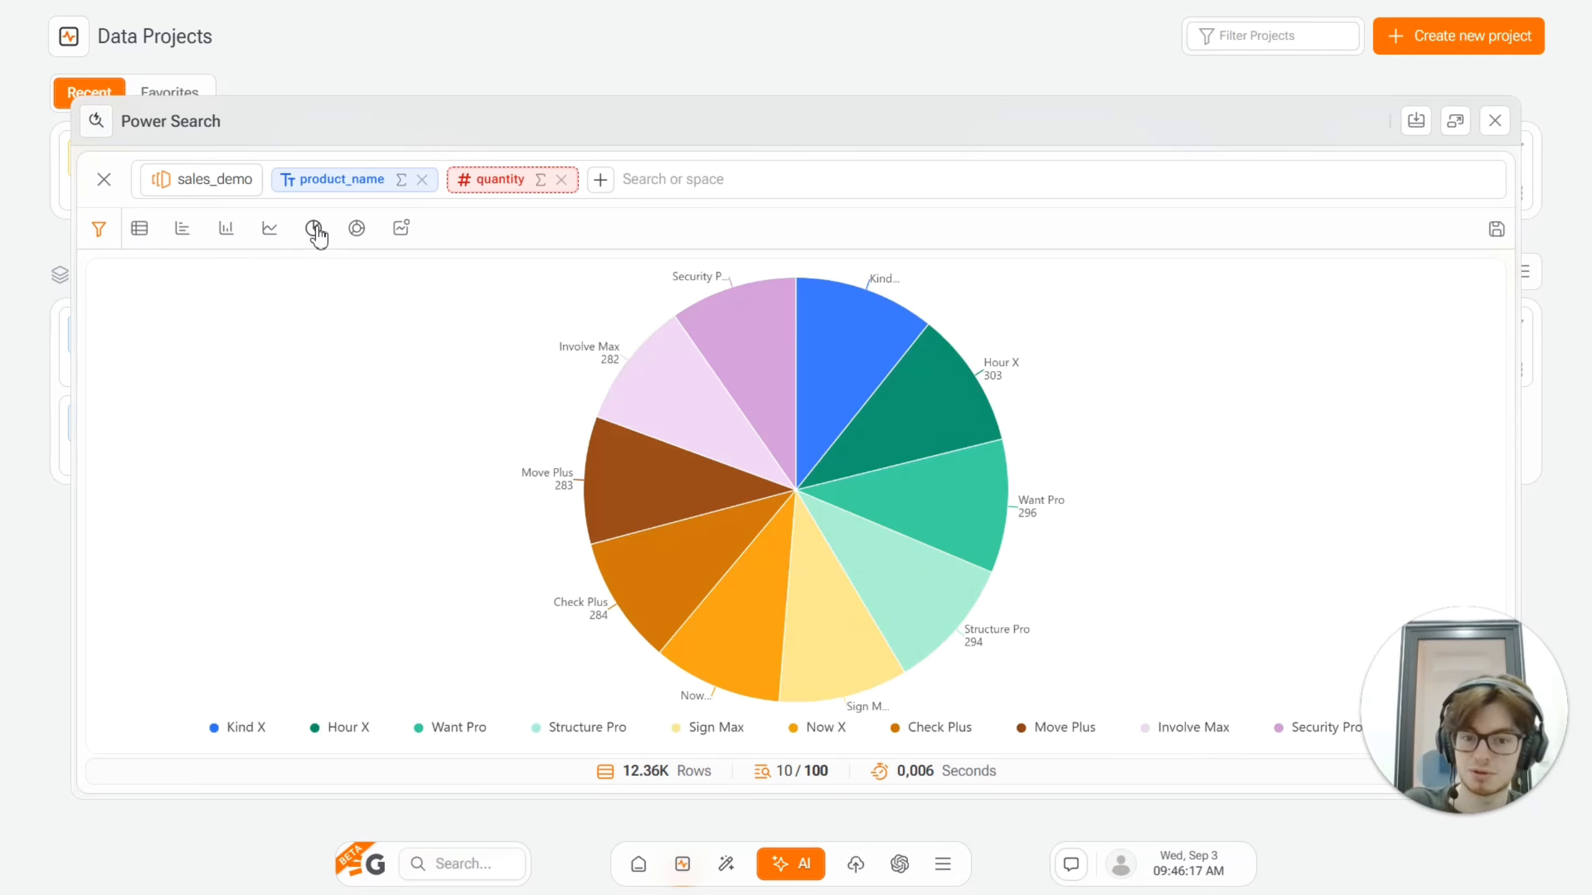
{"action": "left_click", "coordinate": [357, 229]}
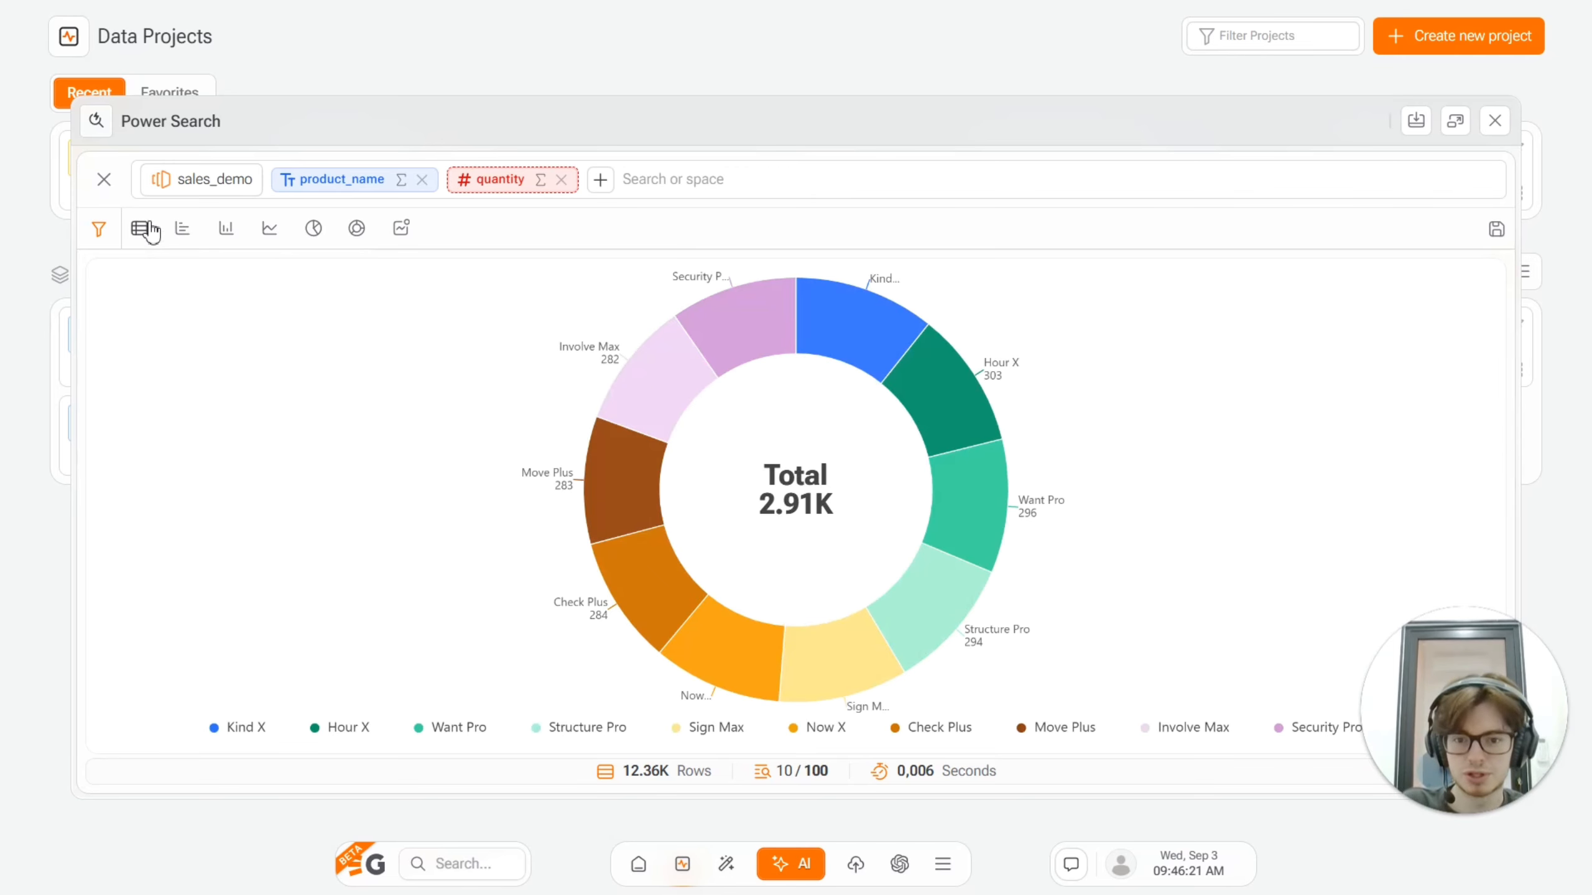
{"action": "left_click", "coordinate": [224, 233]}
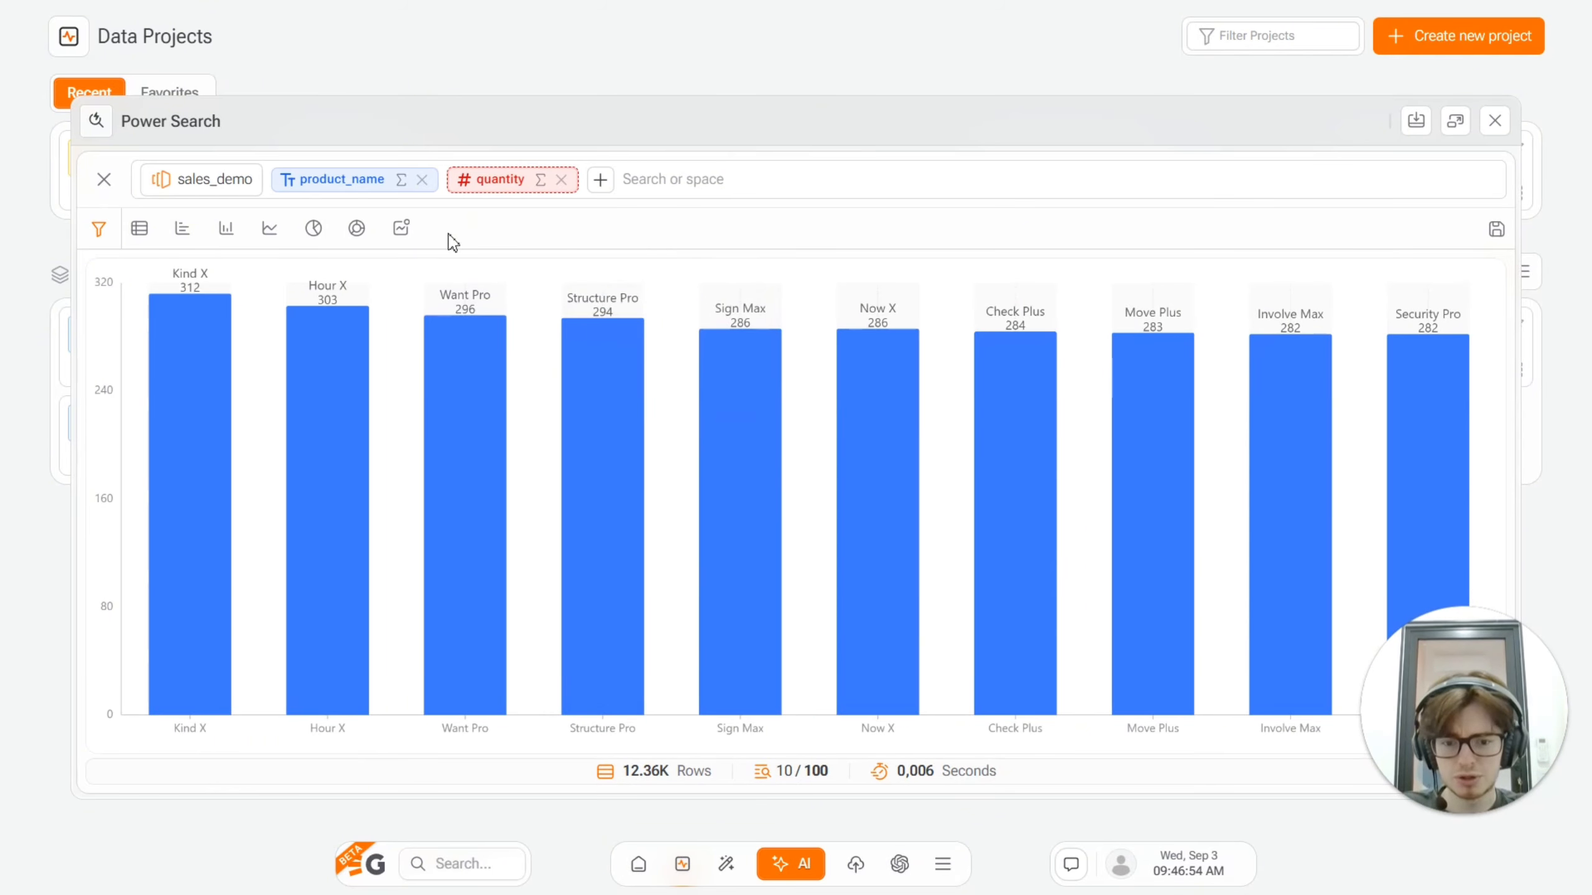
Step: Switch the product quantities to a pie chart and save the view as "sales pie chart"
{"action": "left_click", "coordinate": [313, 229]}
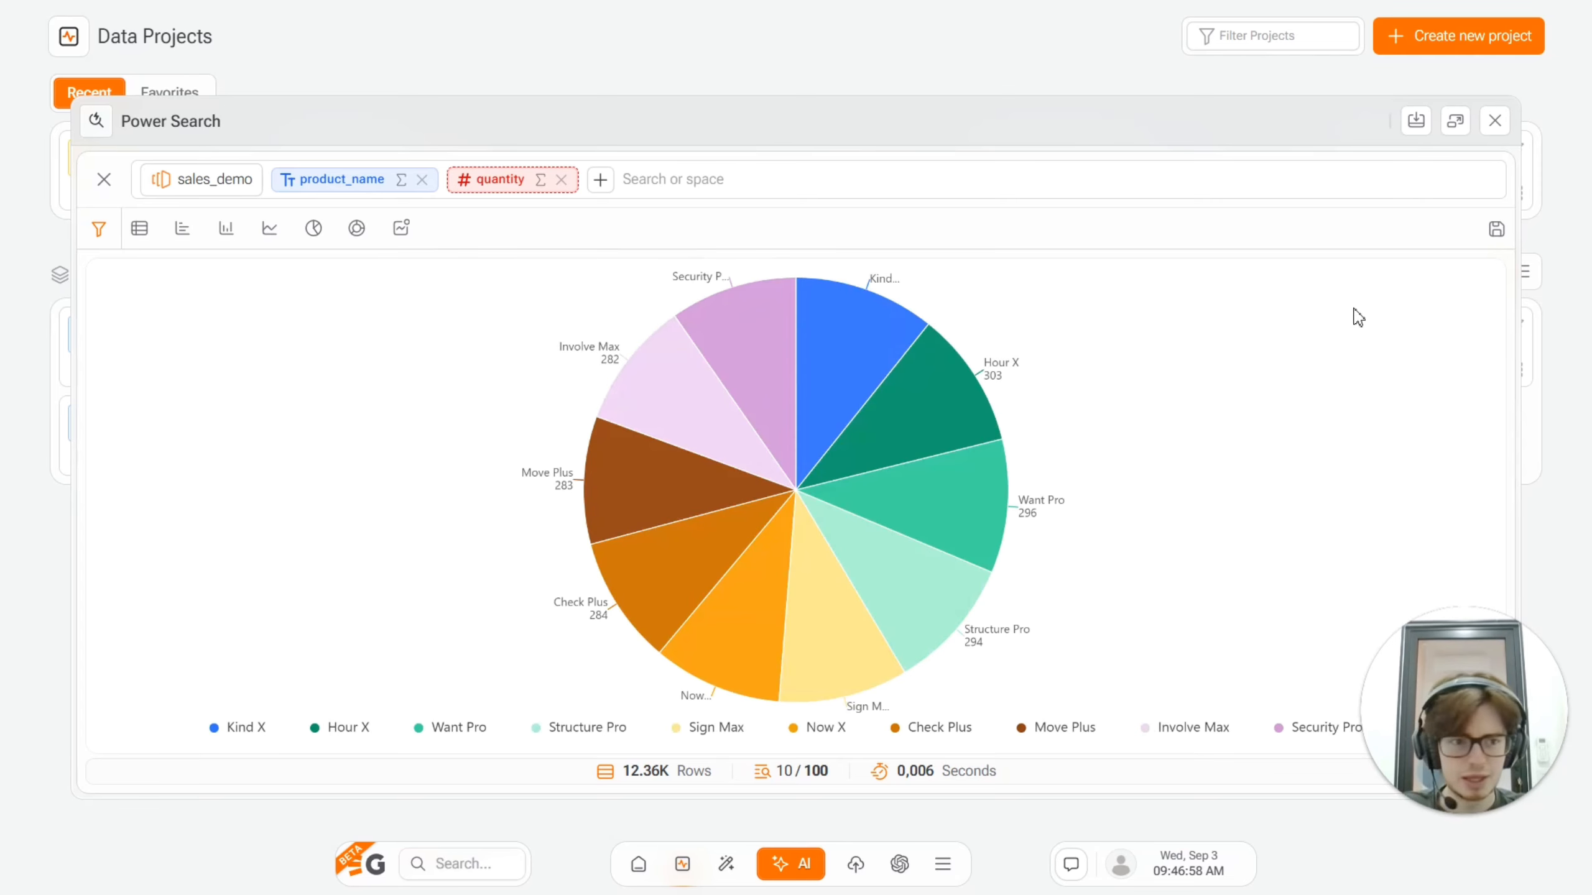
{"action": "left_click", "coordinate": [1497, 230]}
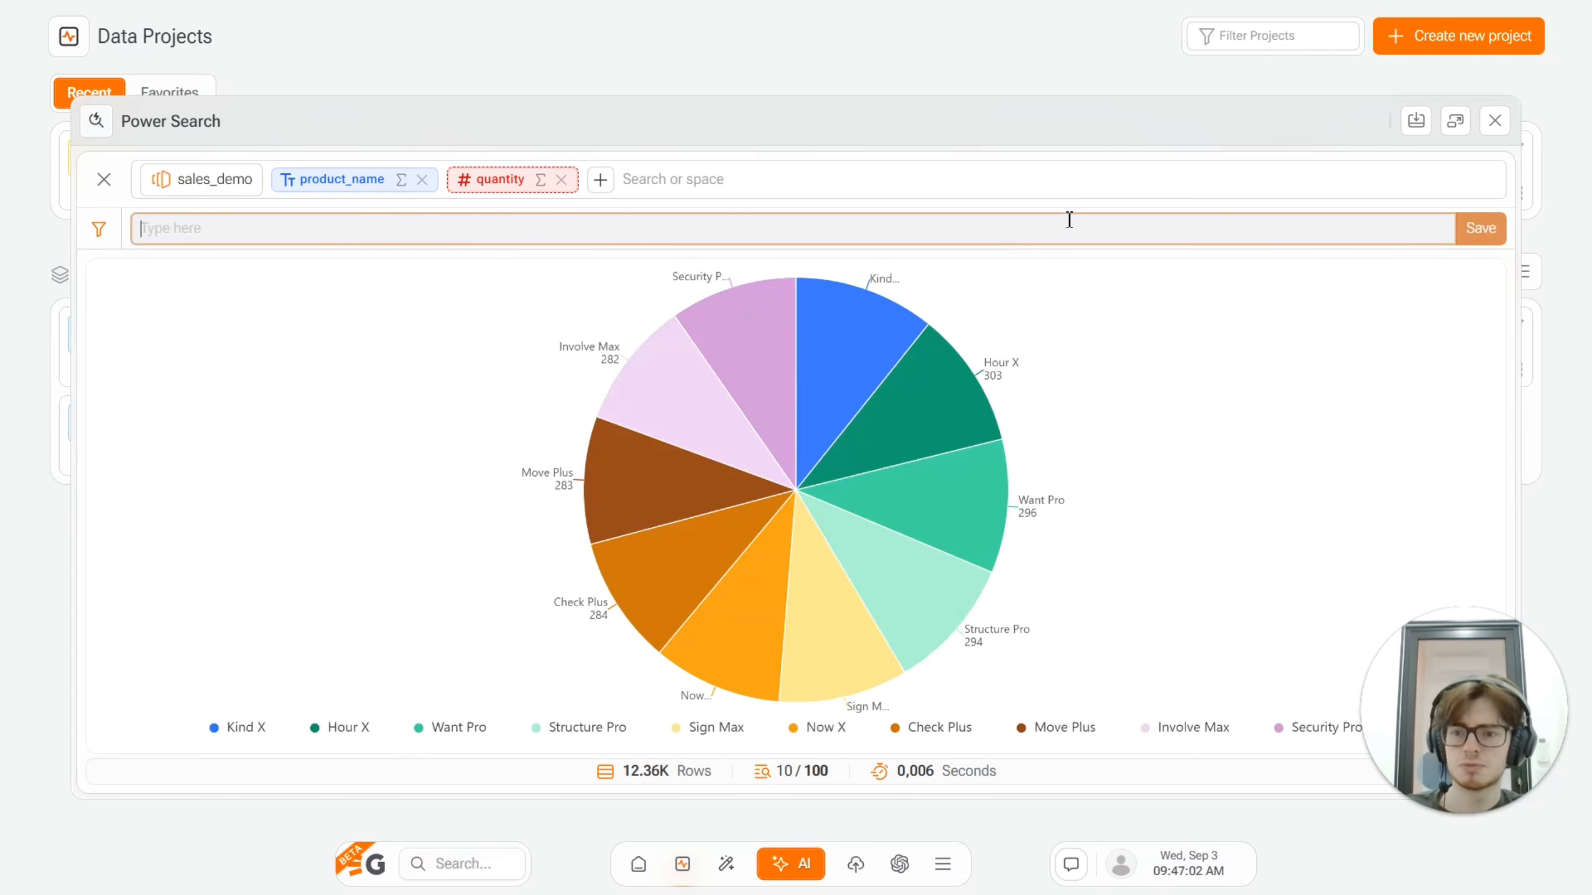
{"action": "type", "text": "s"}
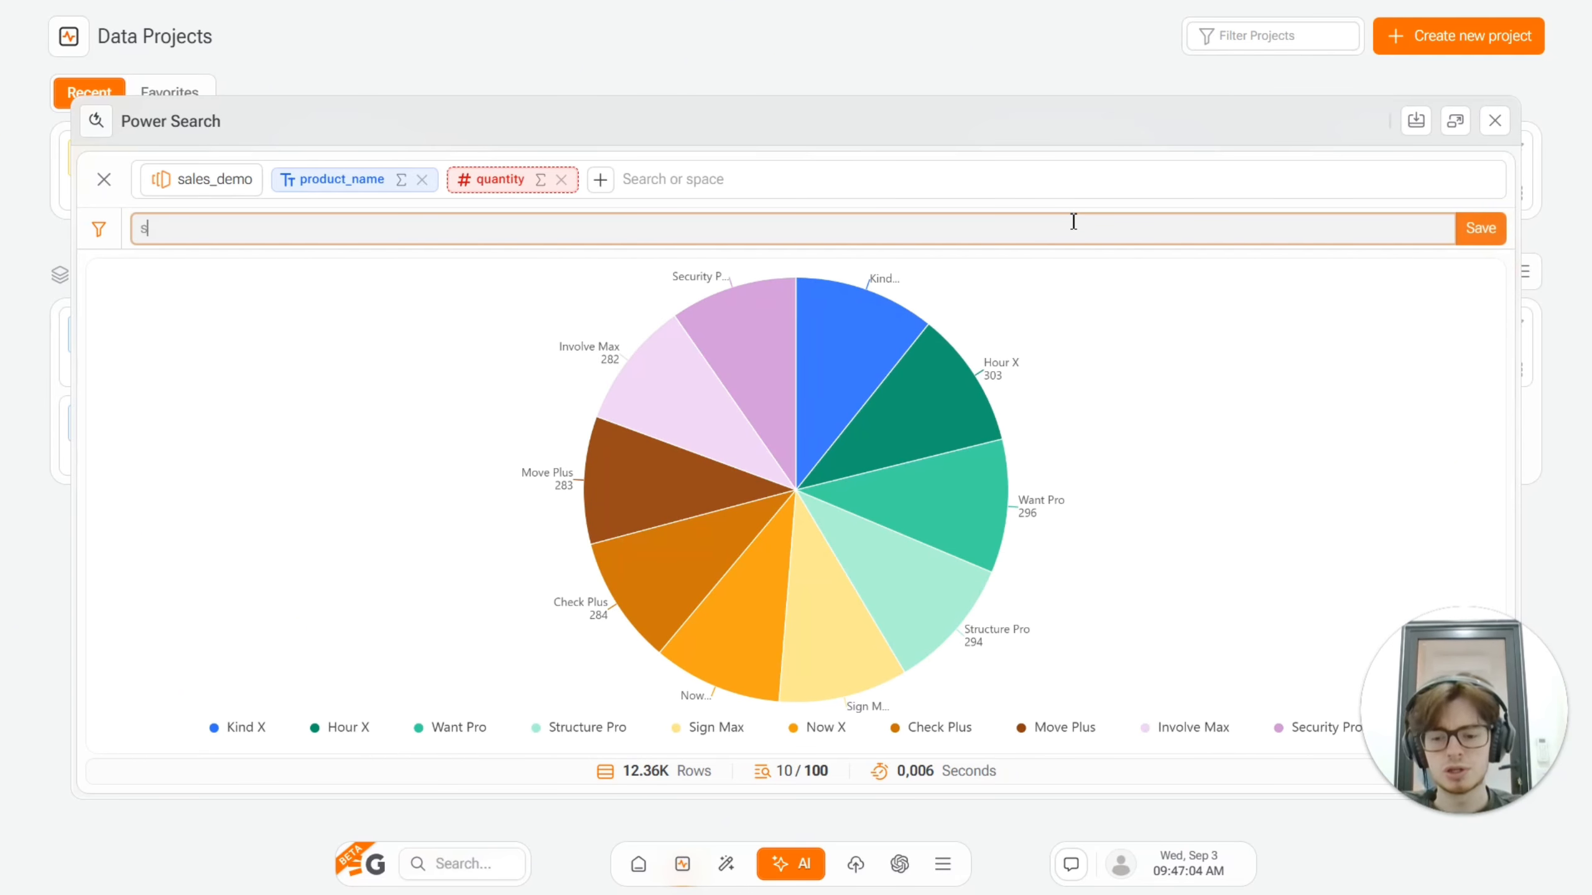
{"action": "type", "text": "ales pie chart"}
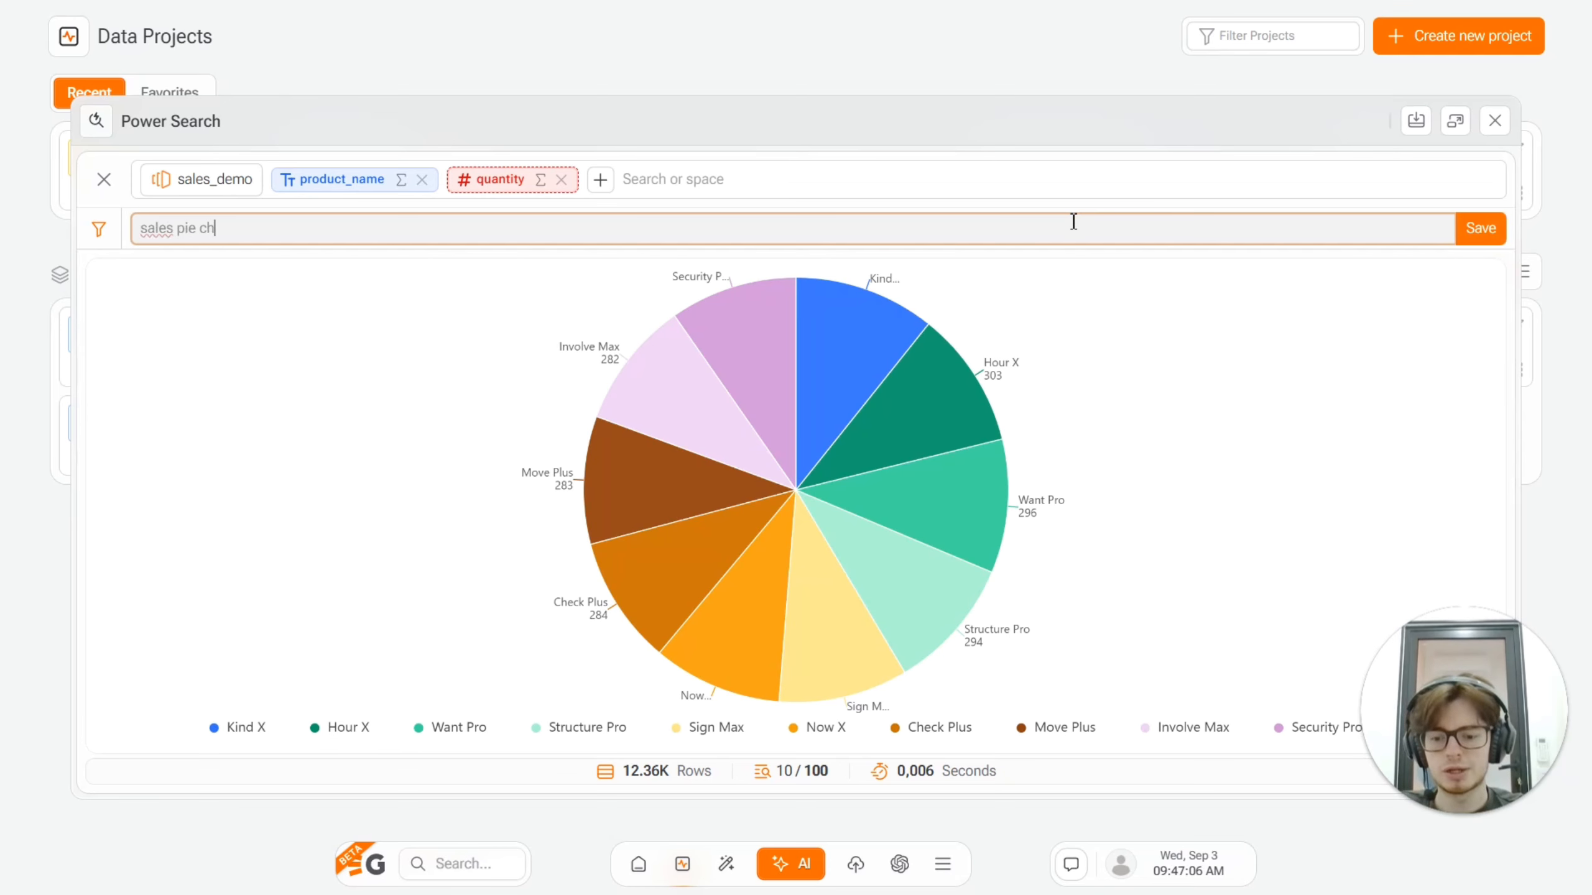
{"action": "left_click", "coordinate": [1476, 243]}
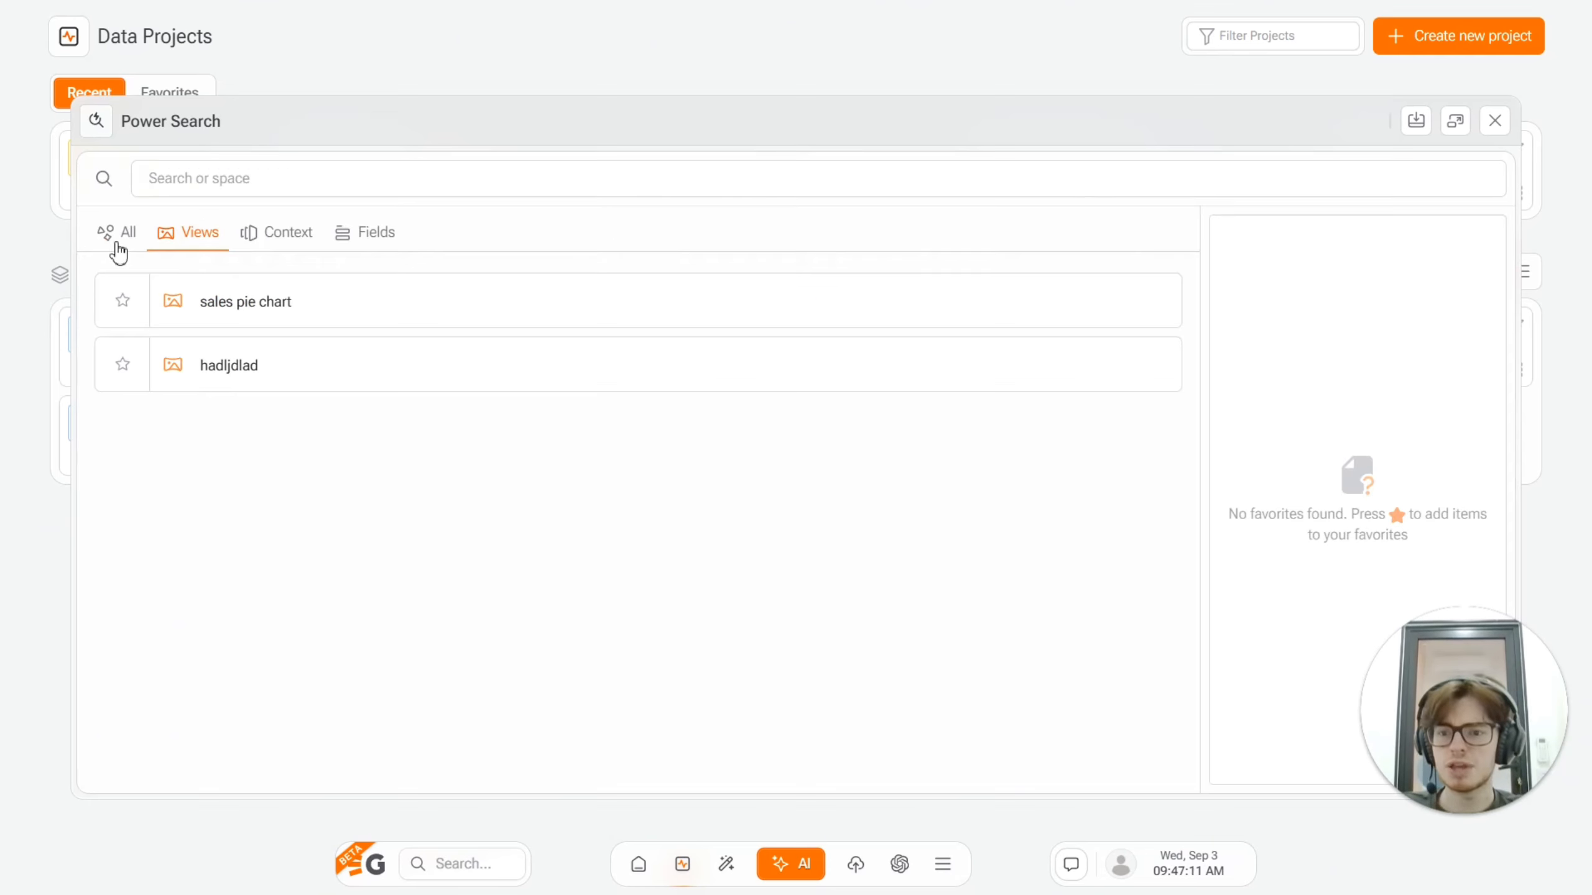
Step: Open the saved sales pie chart from the Power Search views, review it and close Power Search
{"action": "left_click", "coordinate": [117, 241]}
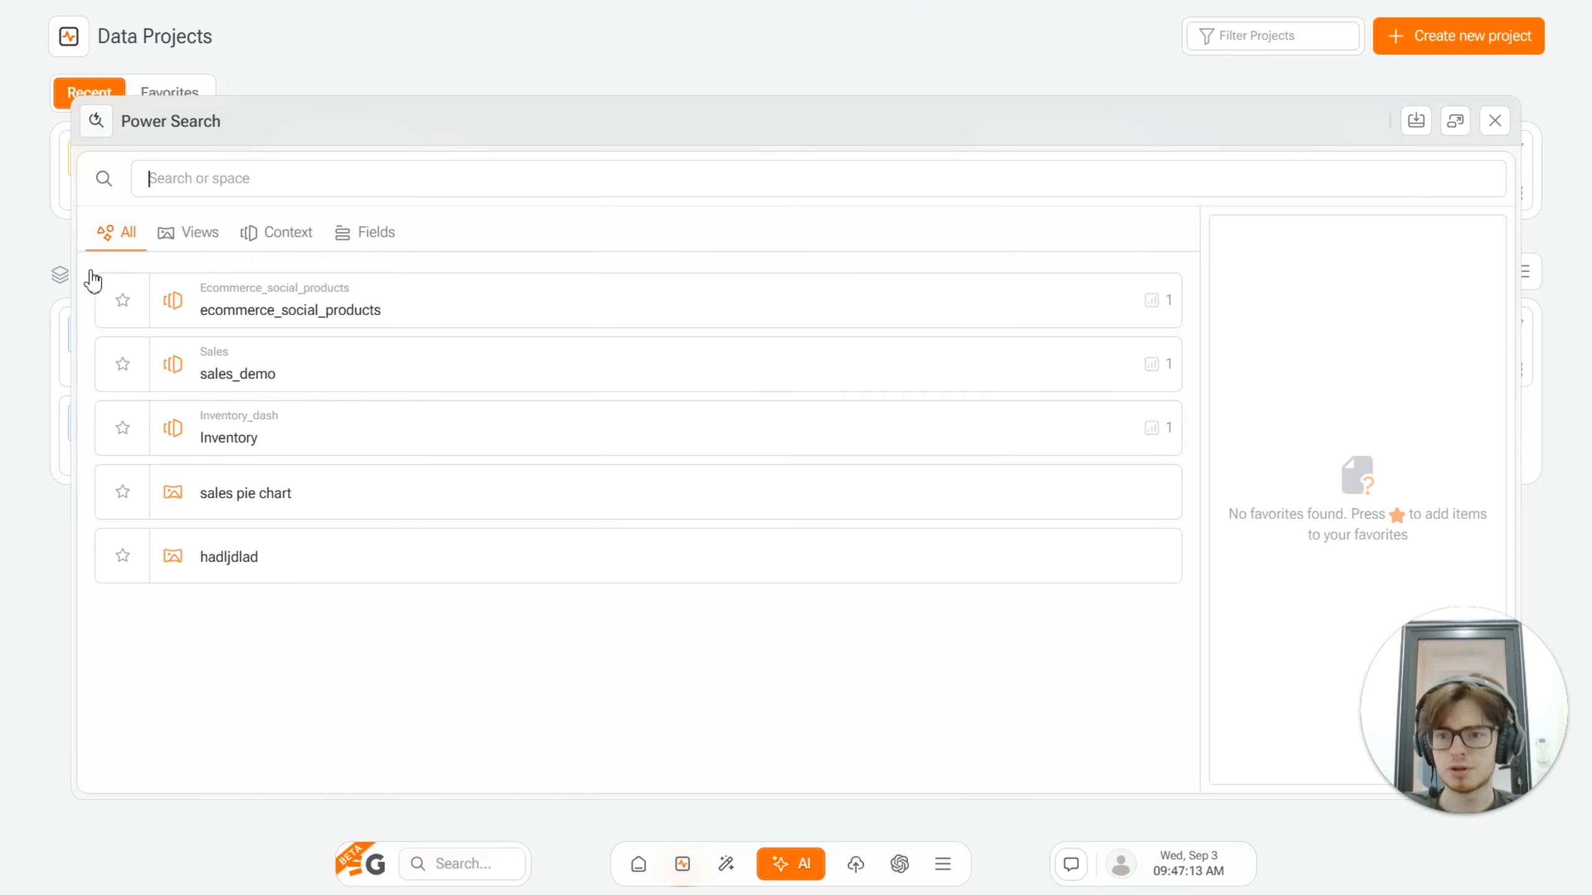
{"action": "left_click", "coordinate": [164, 241]}
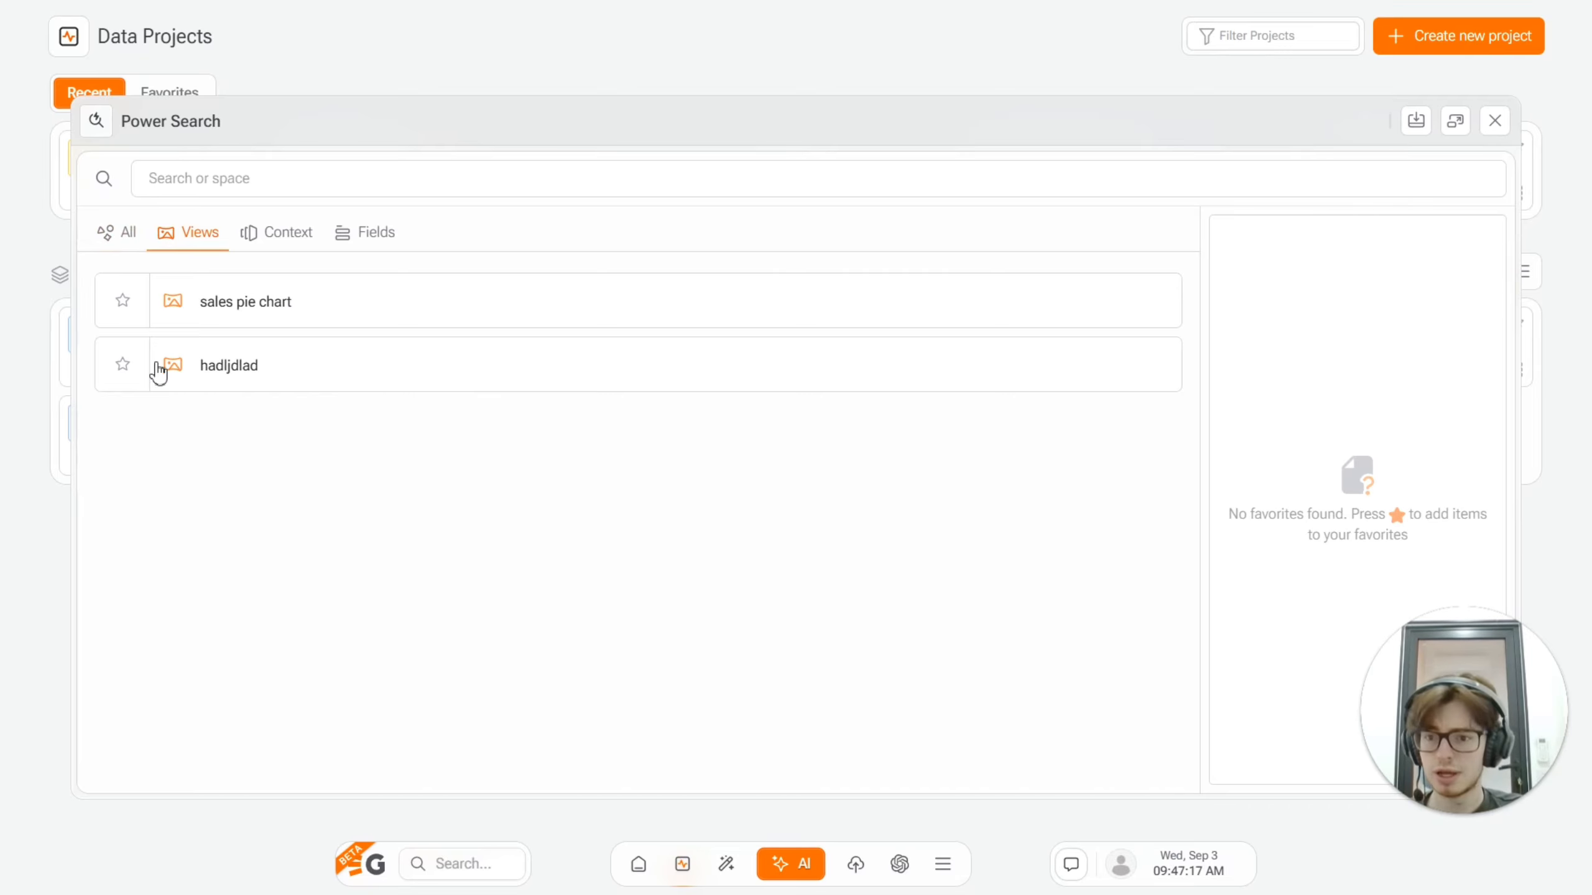
{"action": "left_click", "coordinate": [244, 331]}
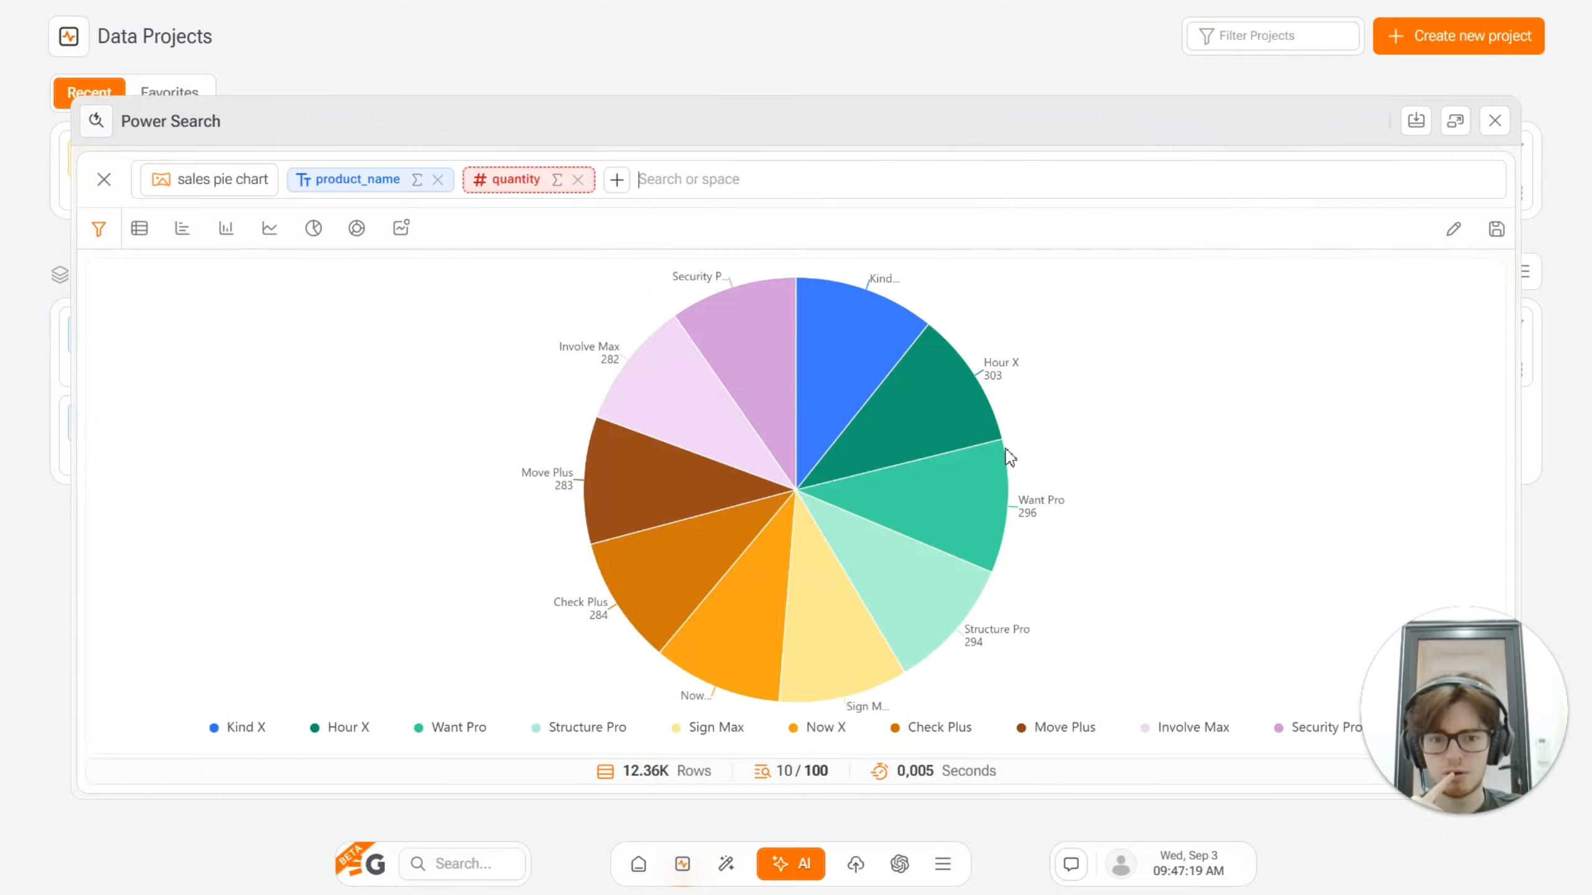
{"action": "mouse_move", "coordinate": [680, 522]}
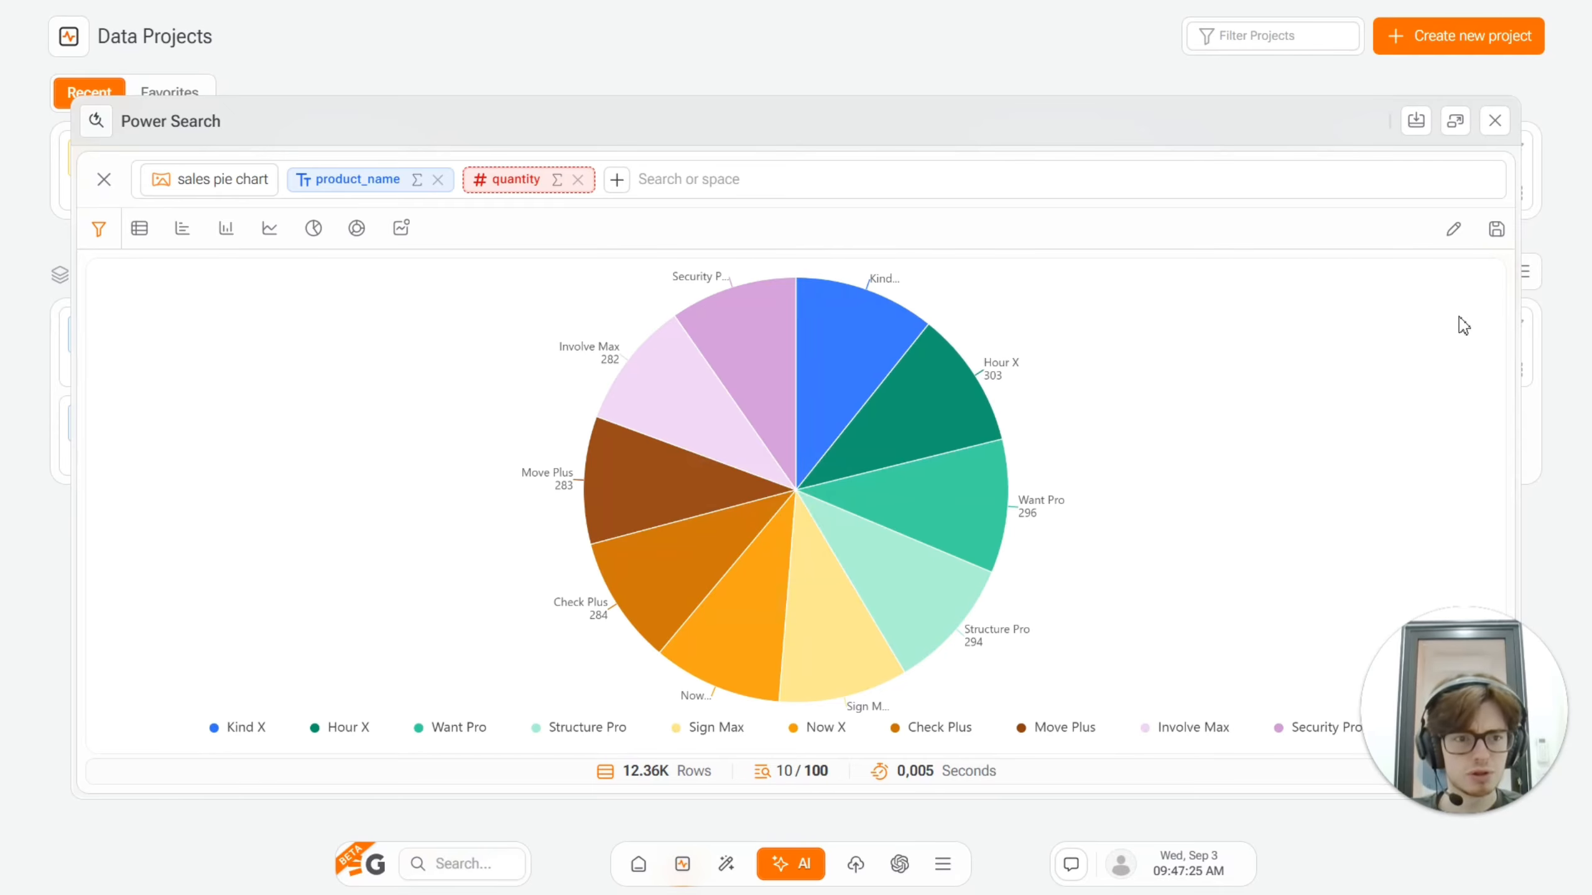
{"action": "left_click", "coordinate": [1495, 121]}
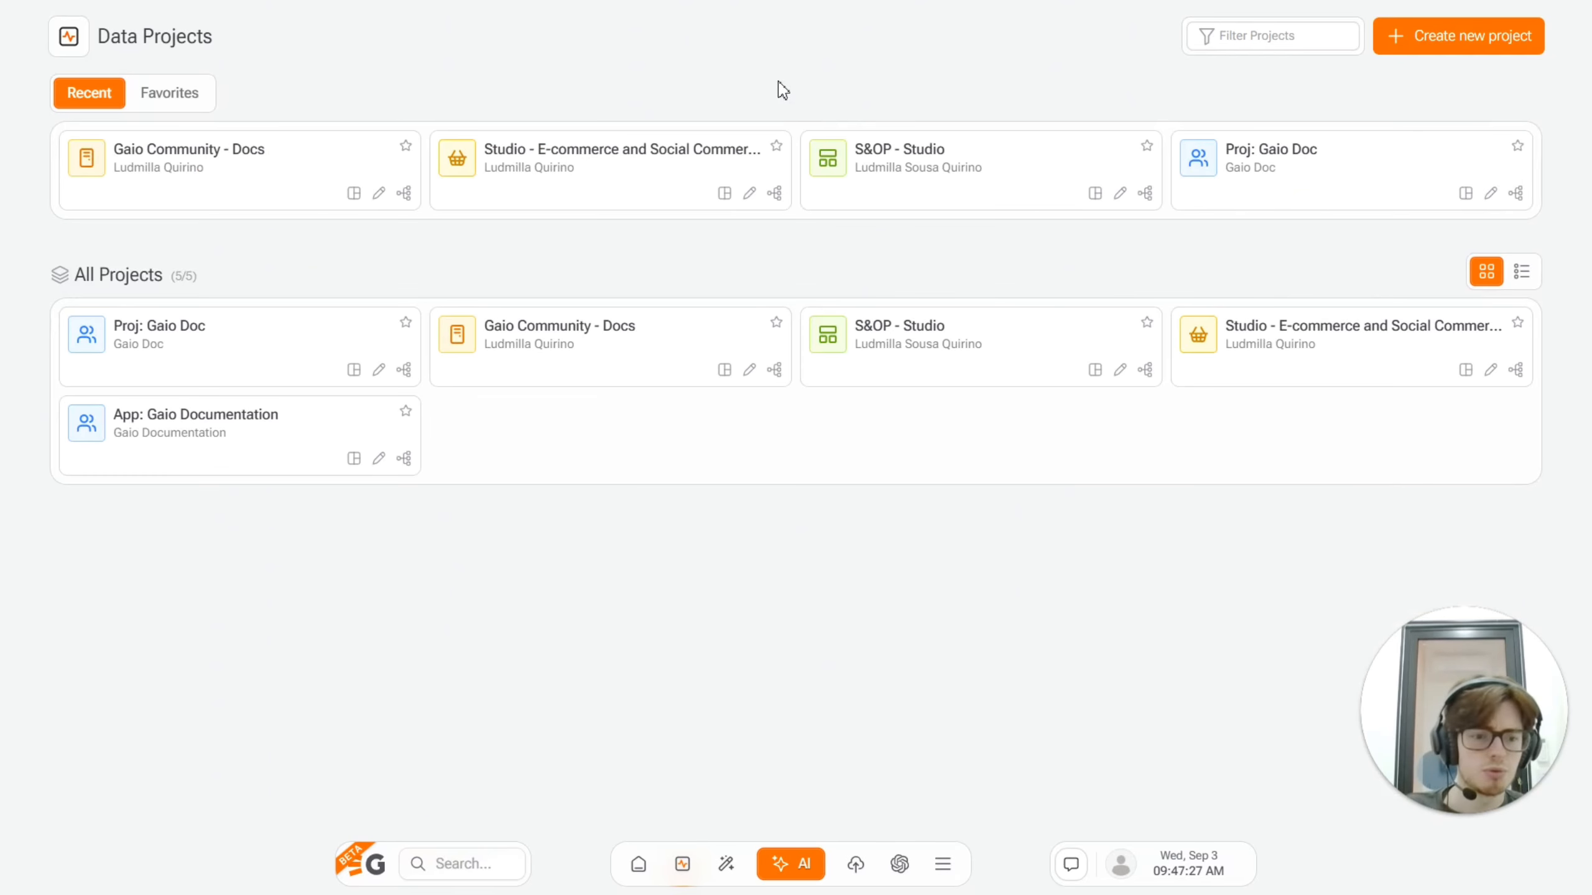